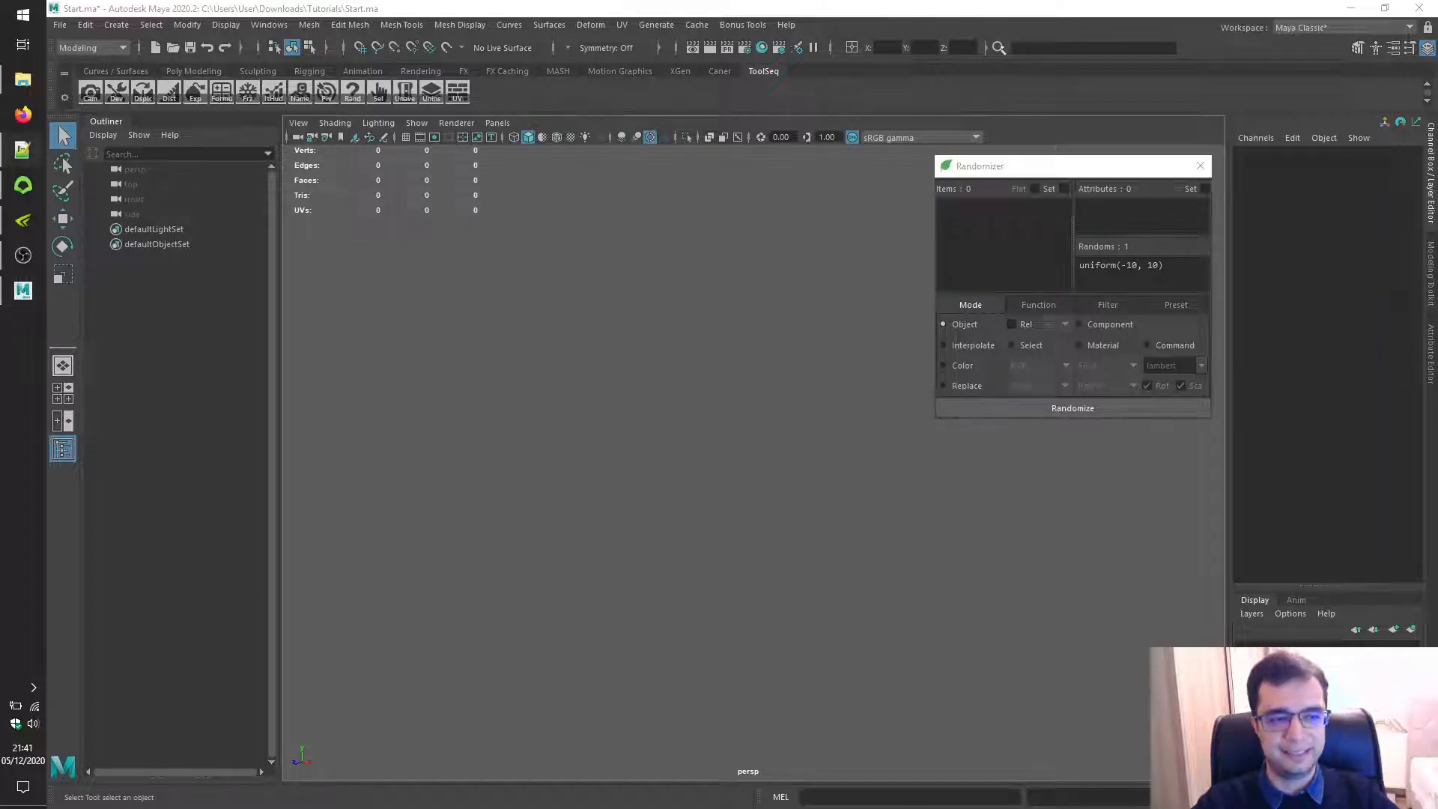
# Enable the Randomizer's Pattern filter and set the pattern to "U 25 S 25 D 25".
pyautogui.click(1113, 306)
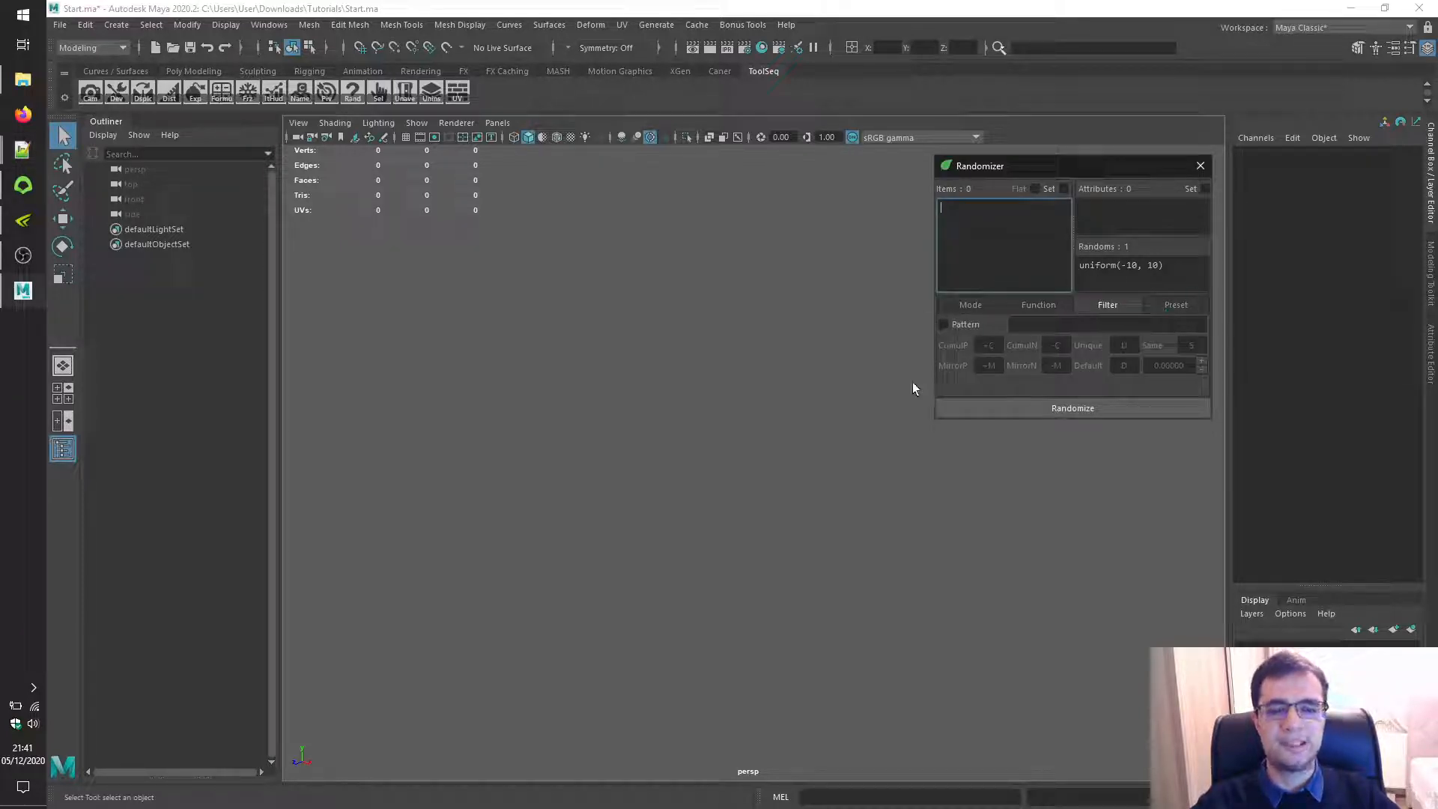
pyautogui.click(962, 330)
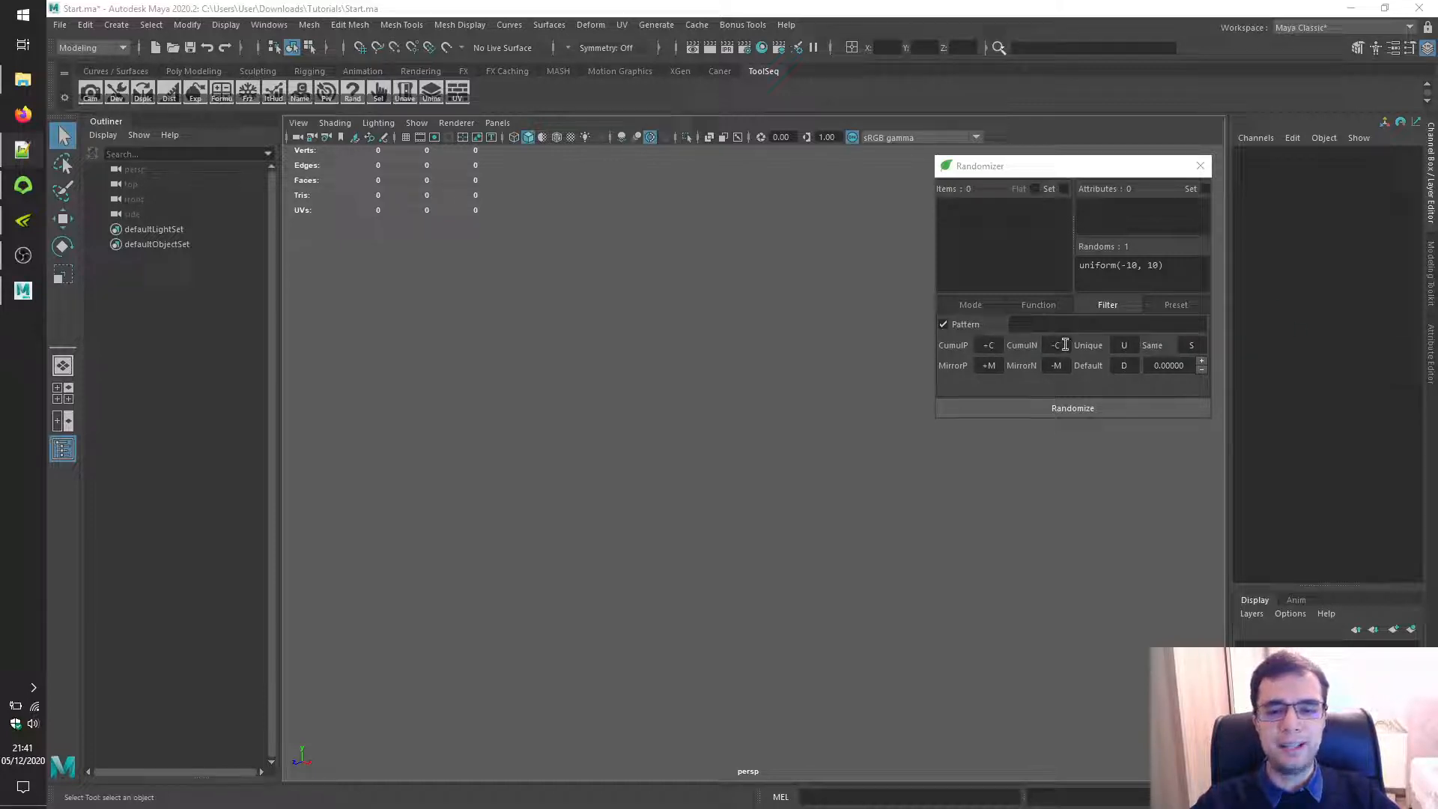
pyautogui.moveTo(975, 345); pyautogui.dragTo(1064, 345)
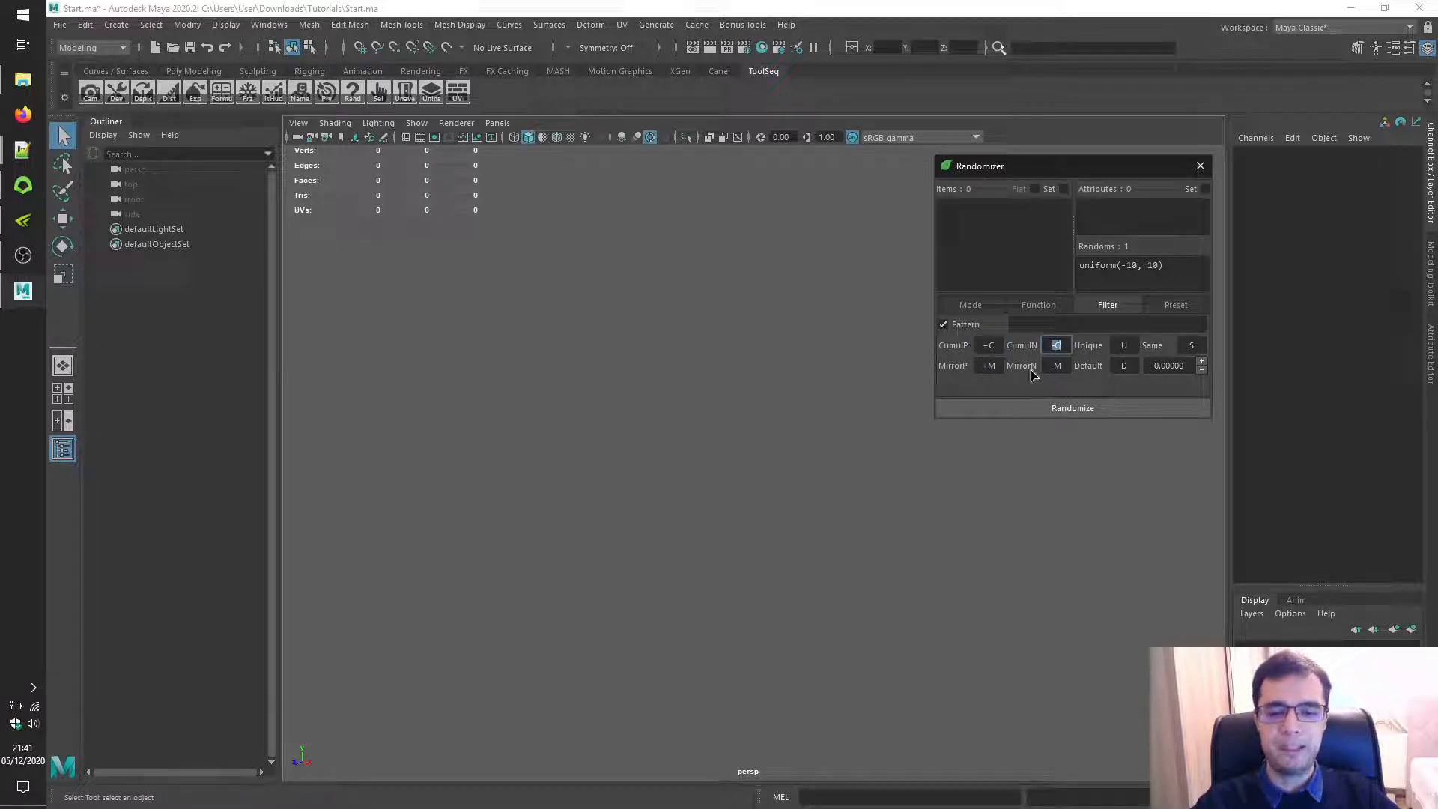
pyautogui.moveTo(980, 365); pyautogui.dragTo(1127, 365)
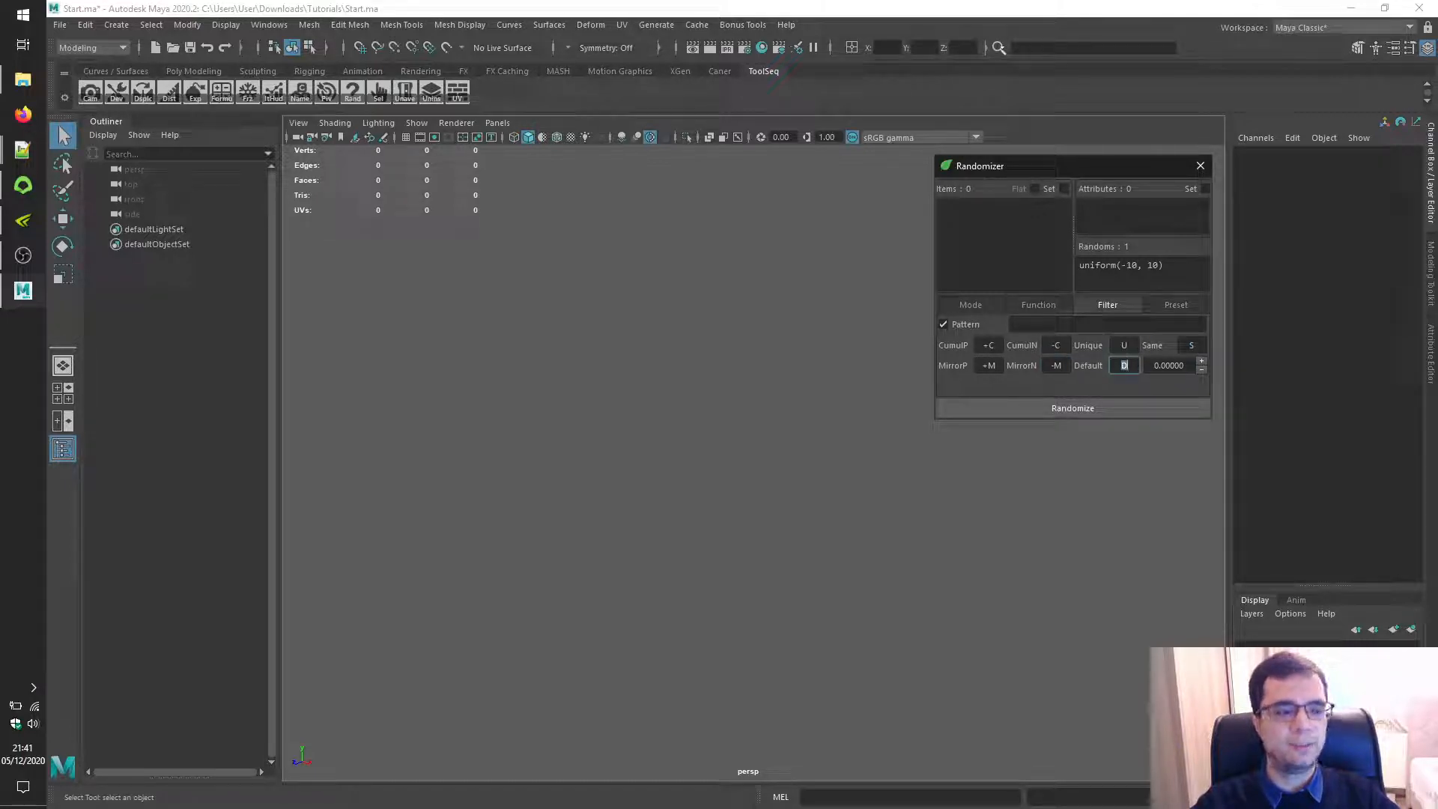
pyautogui.hotkey('alt', 'Tab')
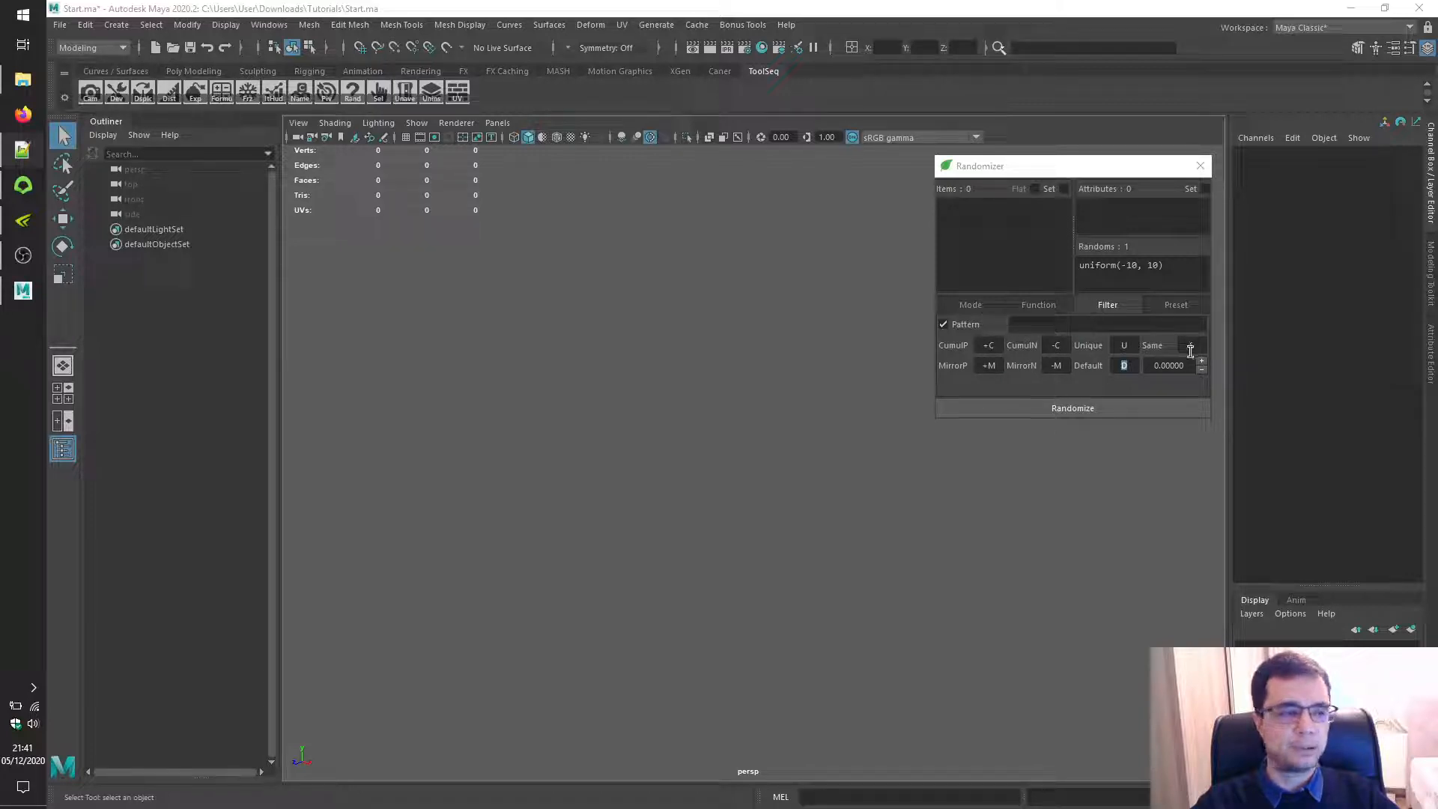
pyautogui.click(1145, 323)
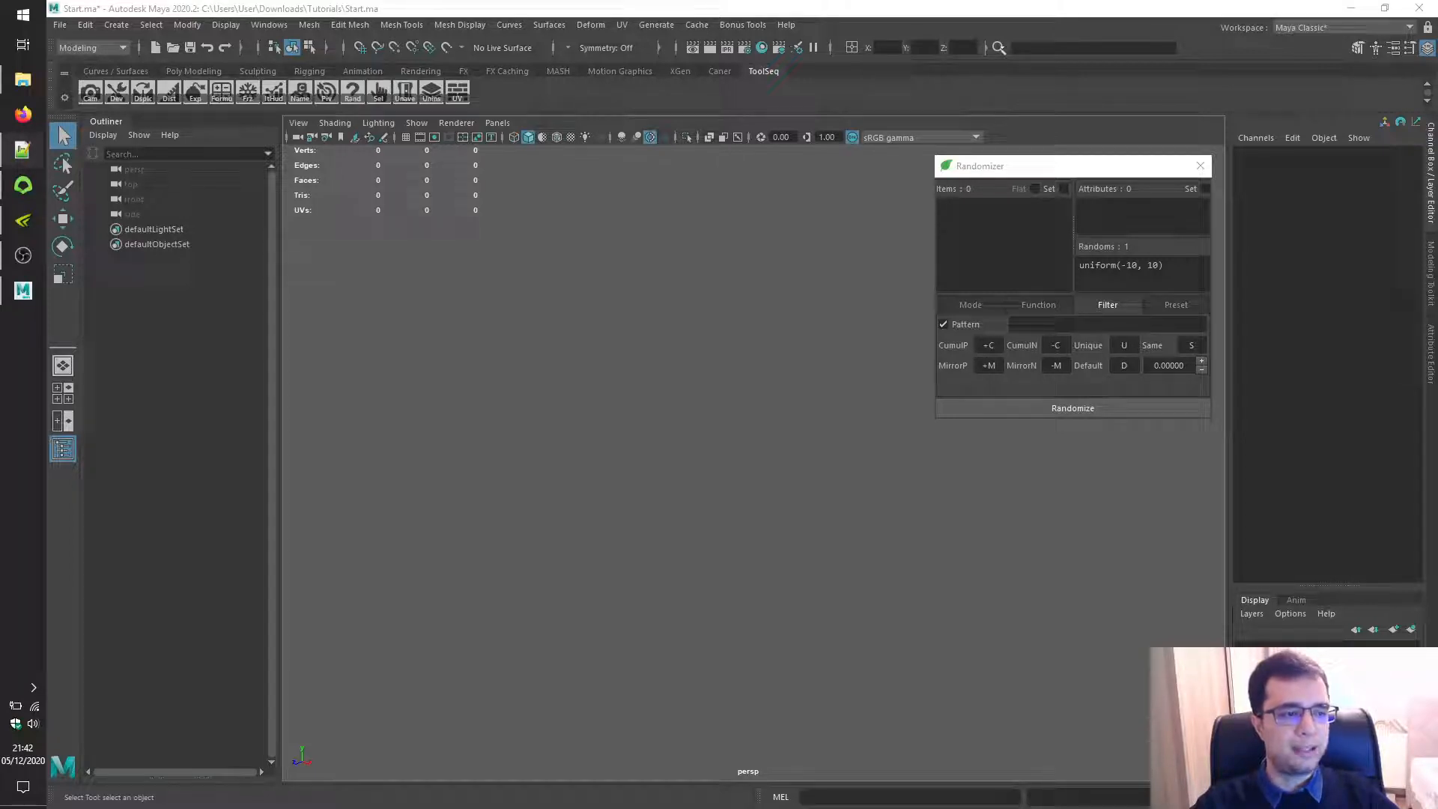
pyautogui.click(1039, 325)
pyautogui.write('U 25 S 25 D 25')
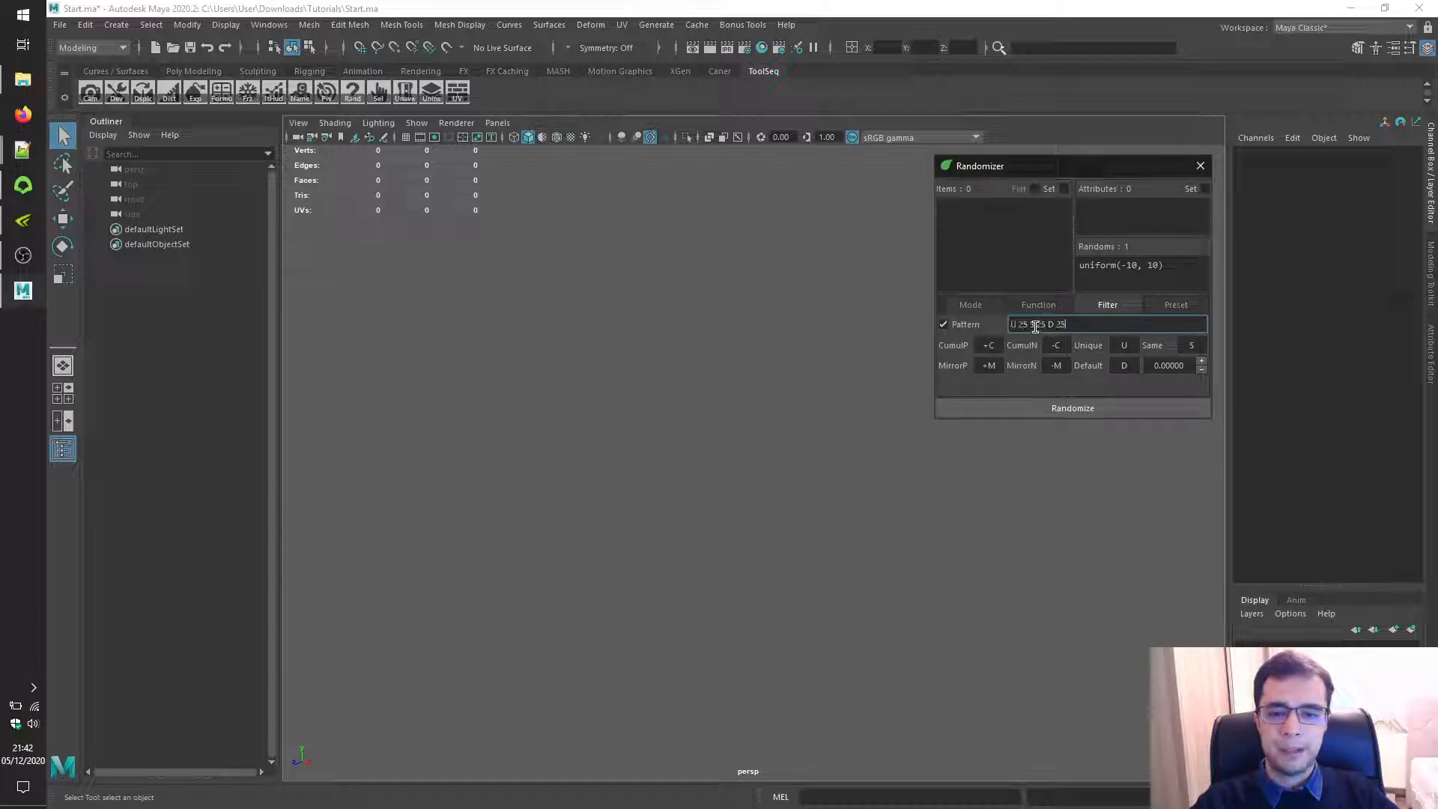
# Review the separate D 25, U 25 and S 25 parts of the filter pattern.
pyautogui.moveTo(1028, 324); pyautogui.dragTo(1066, 325)
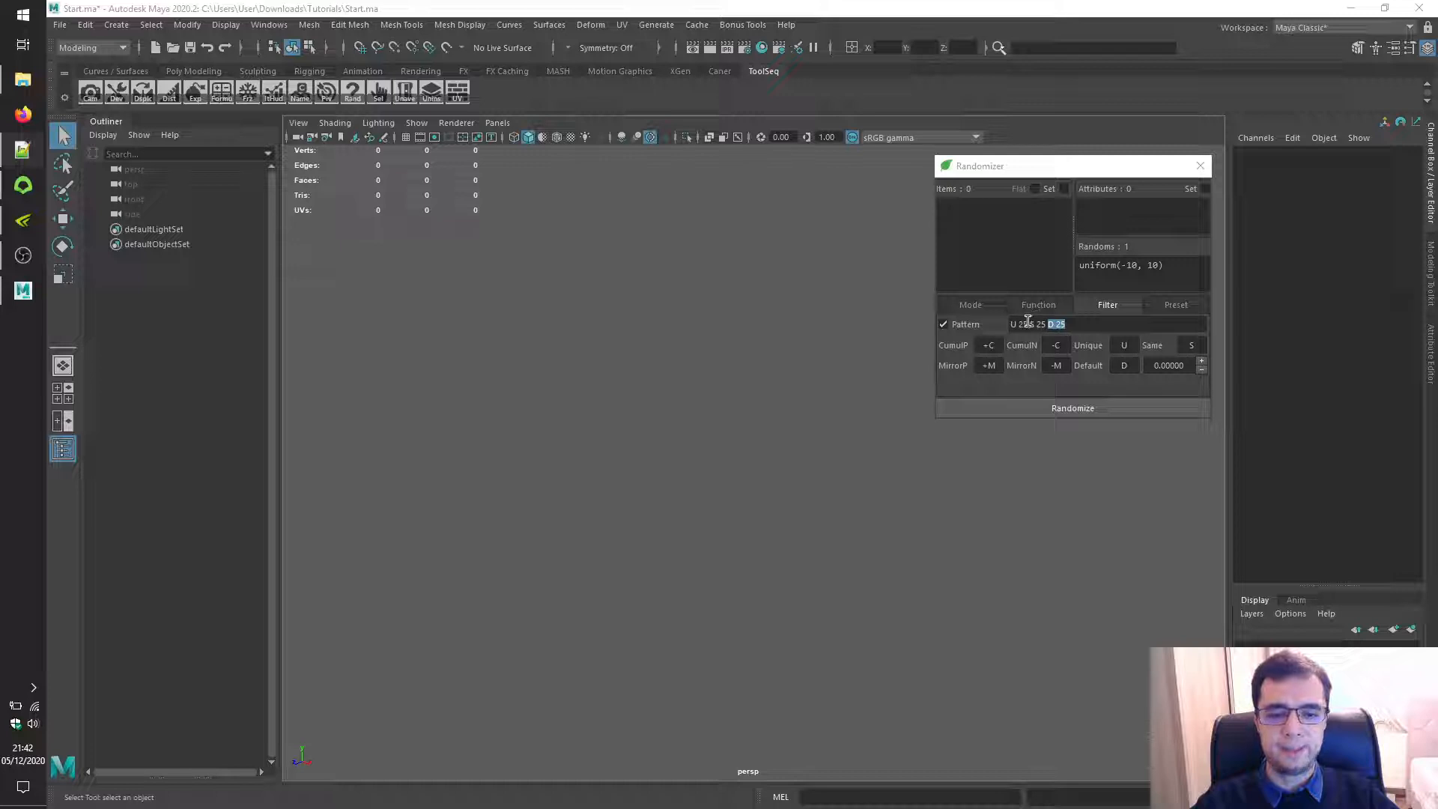
pyautogui.moveTo(1027, 324); pyautogui.dragTo(1003, 320)
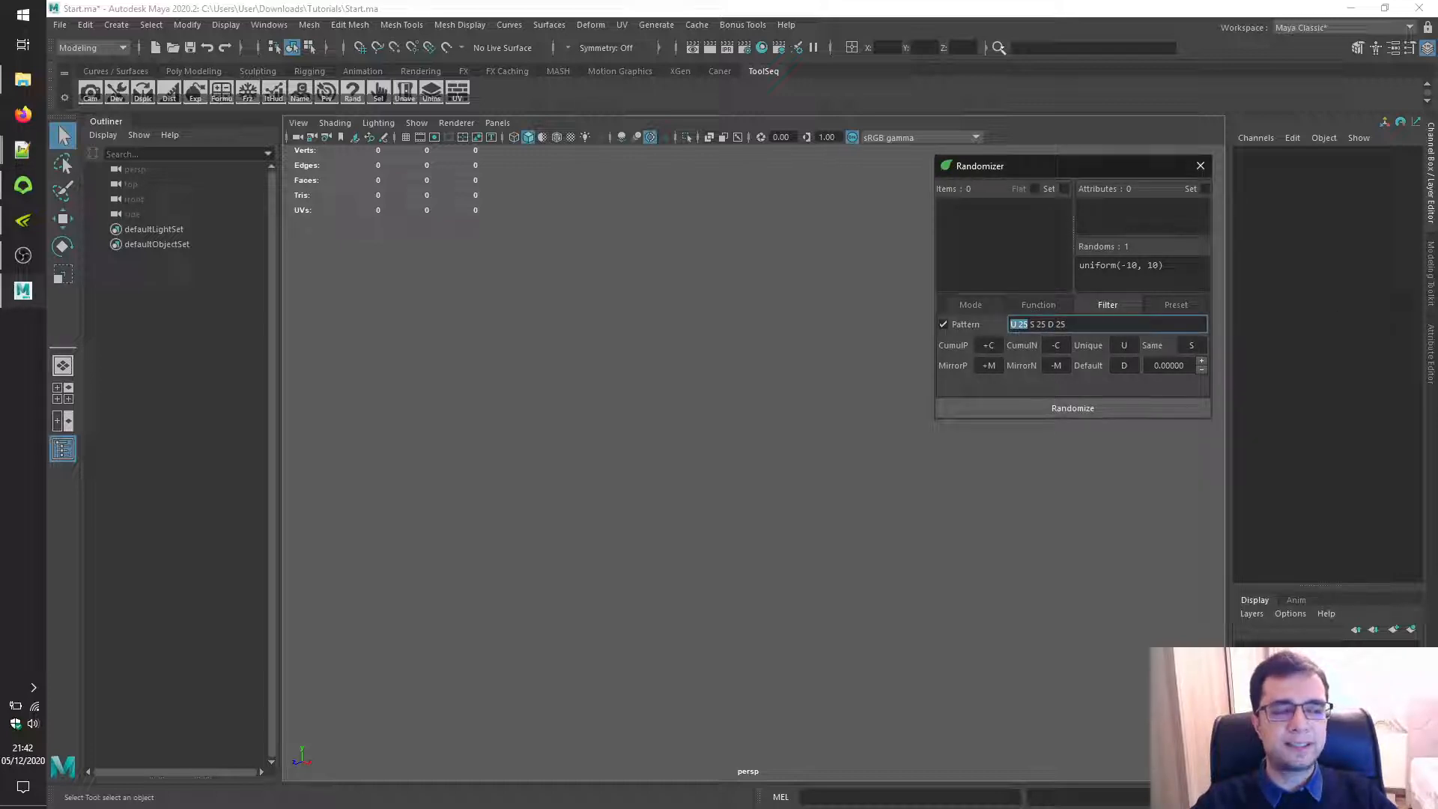
pyautogui.click(1032, 322)
pyautogui.moveTo(1030, 324); pyautogui.dragTo(1046, 323)
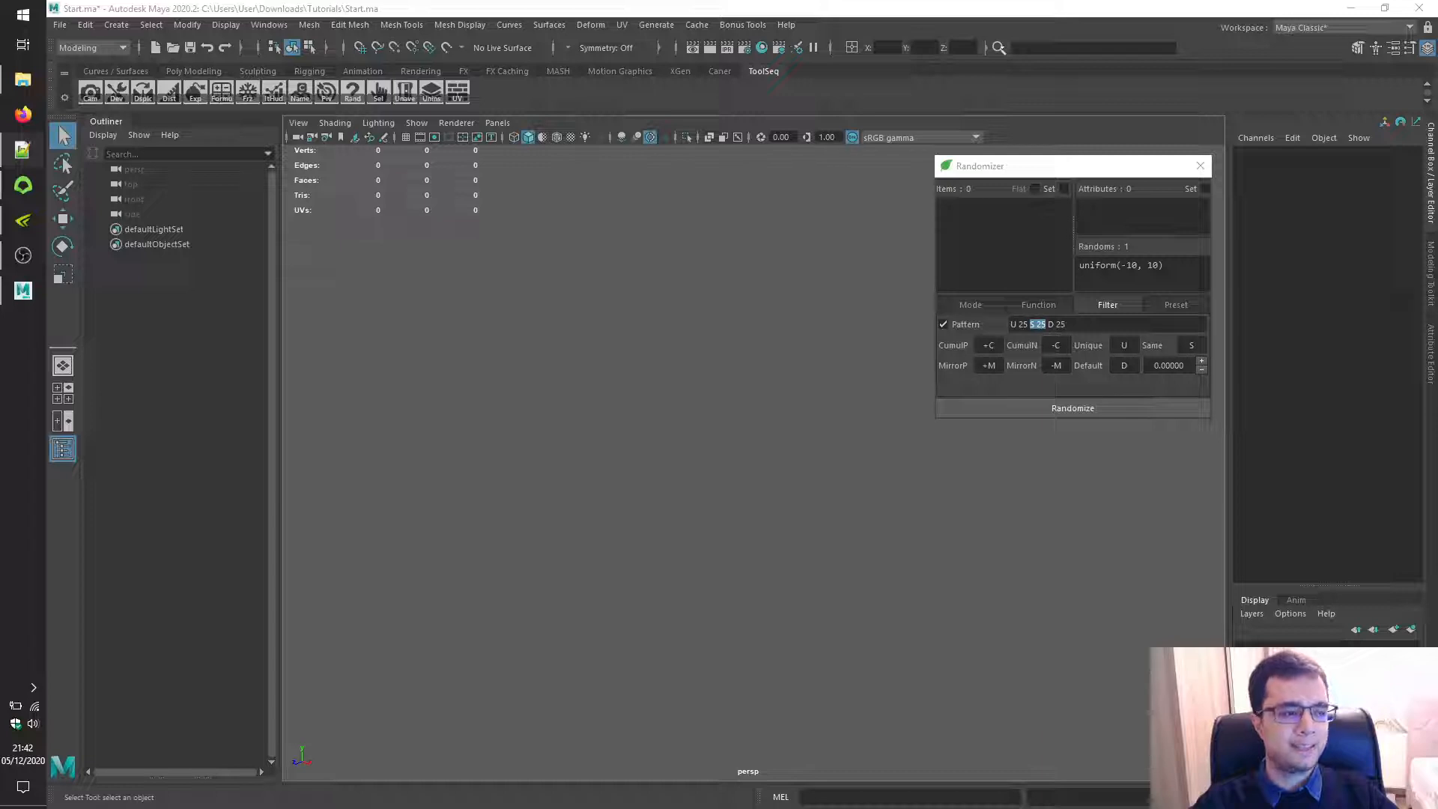
# Bring the Notepad++ note into view and examine the source and result digits of both S 10 examples.
pyautogui.moveTo(1437, 500); pyautogui.dragTo(404, 276)
pyautogui.doubleClick(275, 355)
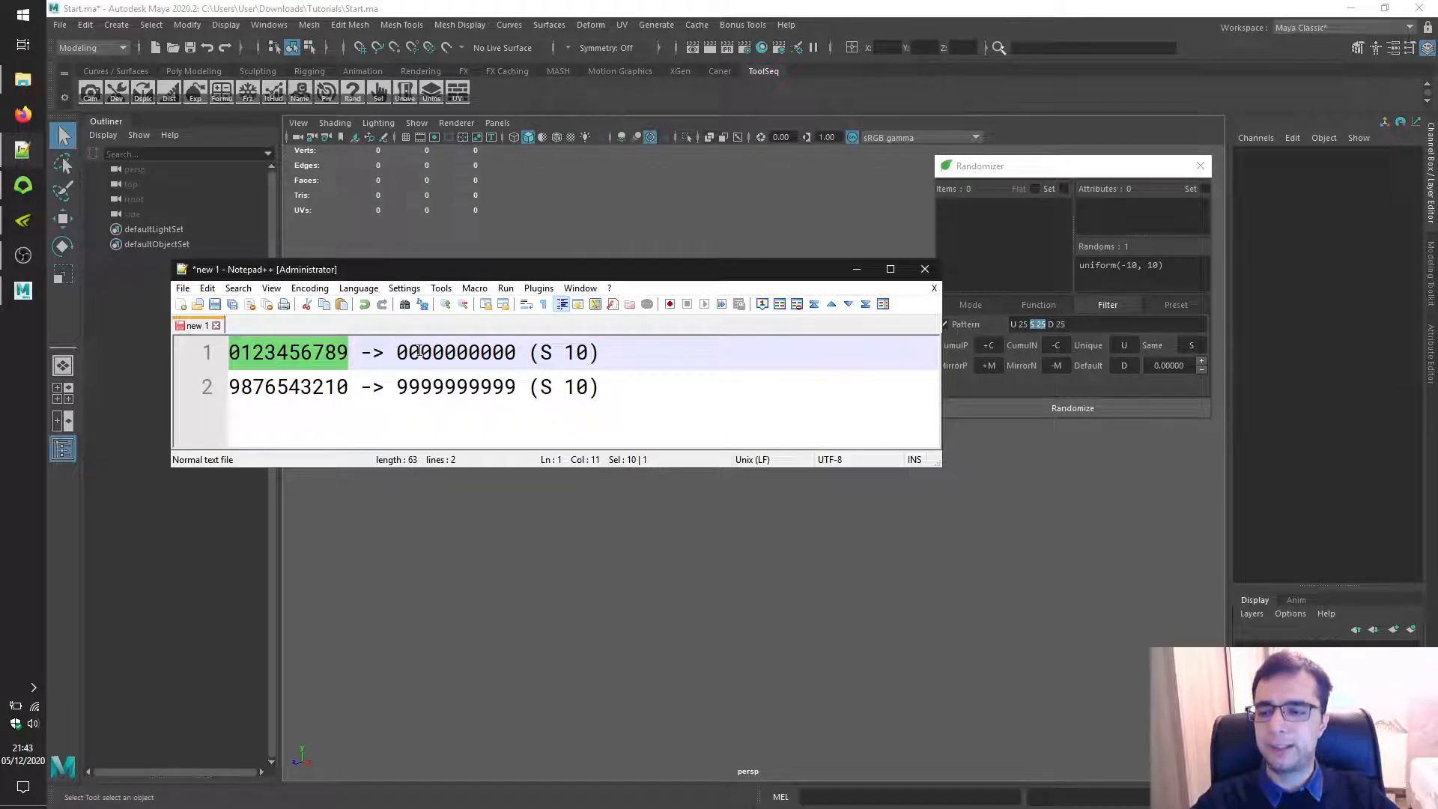
pyautogui.doubleClick(456, 352)
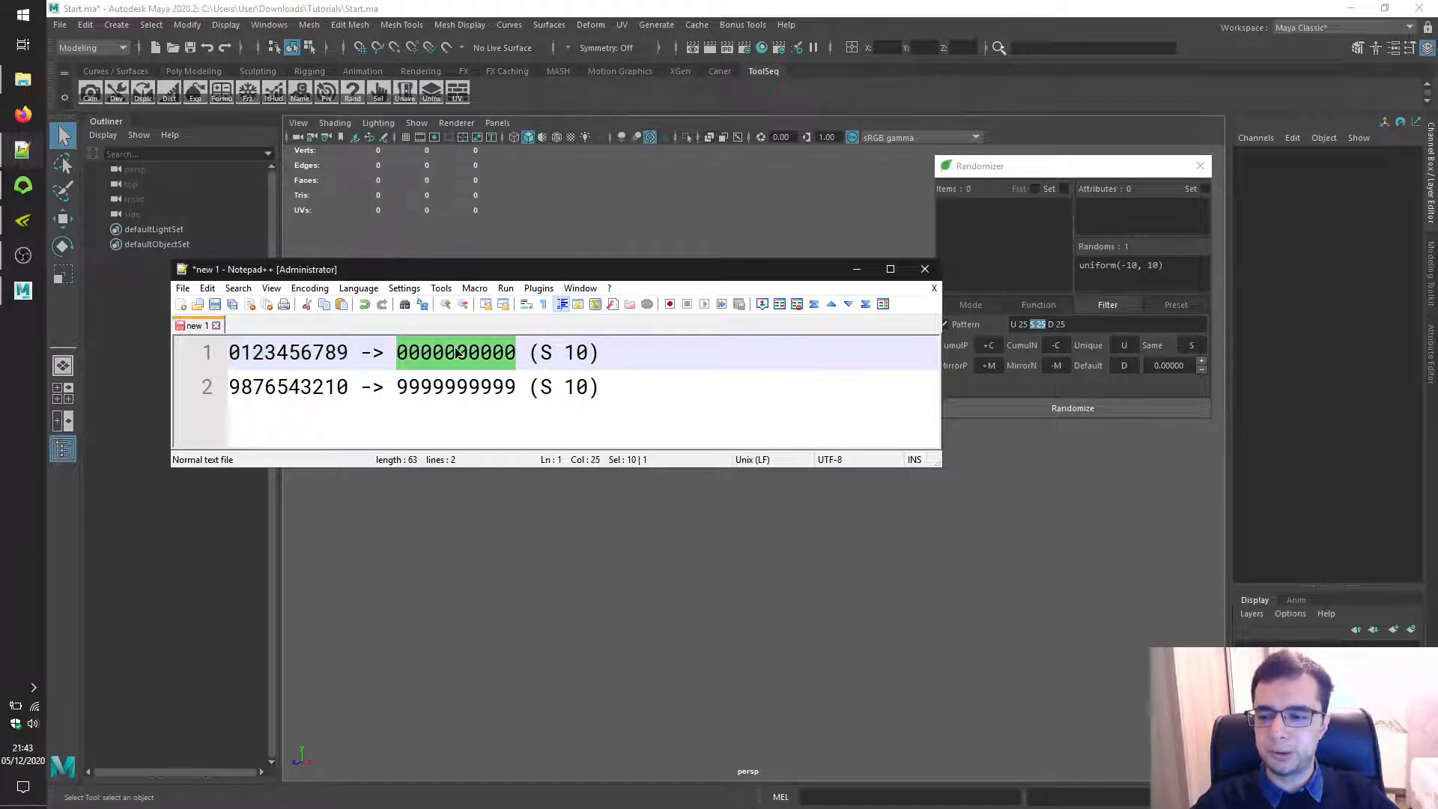
pyautogui.doubleClick(287, 389)
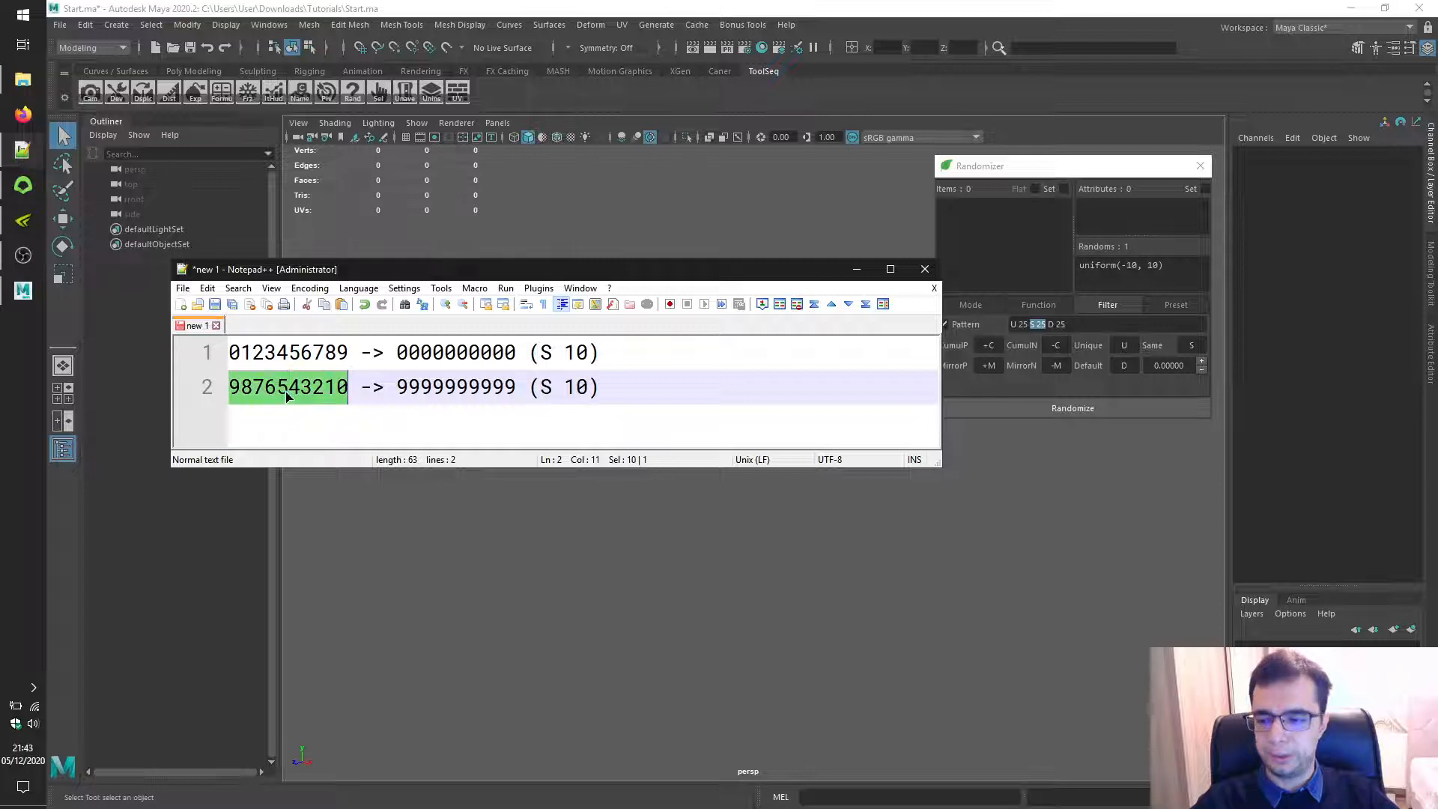
pyautogui.doubleClick(465, 385)
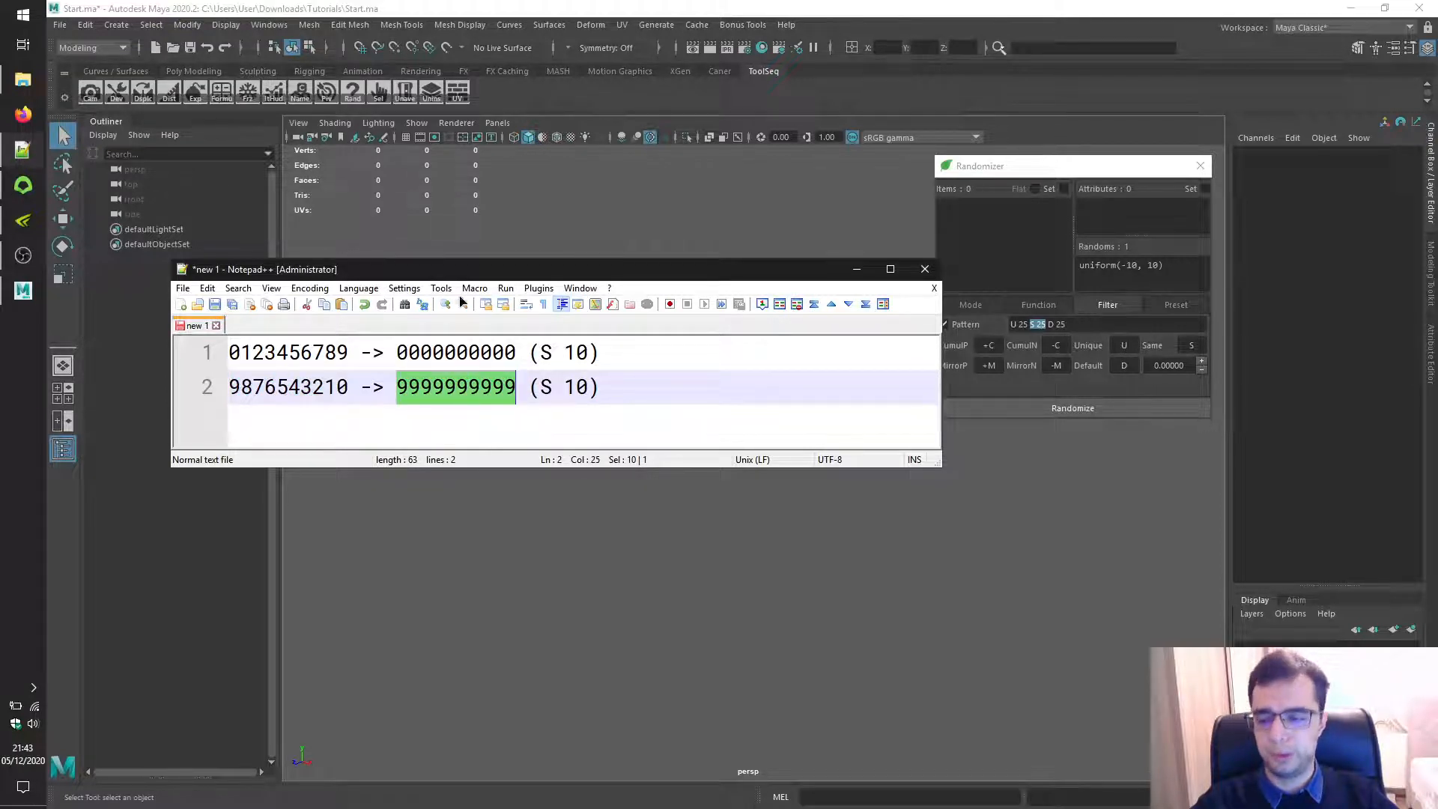
pyautogui.moveTo(462, 274); pyautogui.dragTo(1437, 447)
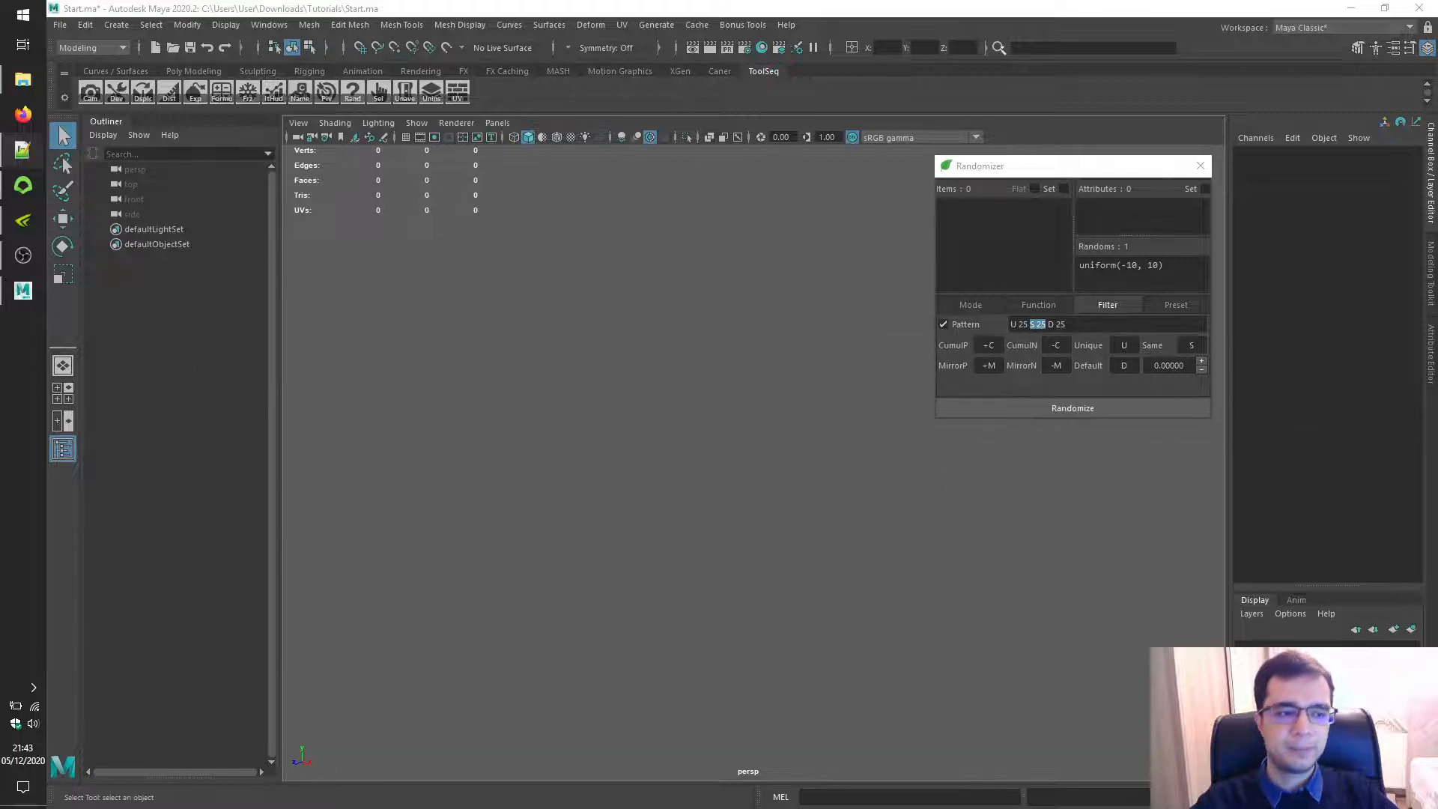
# Examine the D 25 part of the pattern, the Default filter's value and the complete pattern string.
pyautogui.moveTo(1047, 325); pyautogui.dragTo(1074, 326)
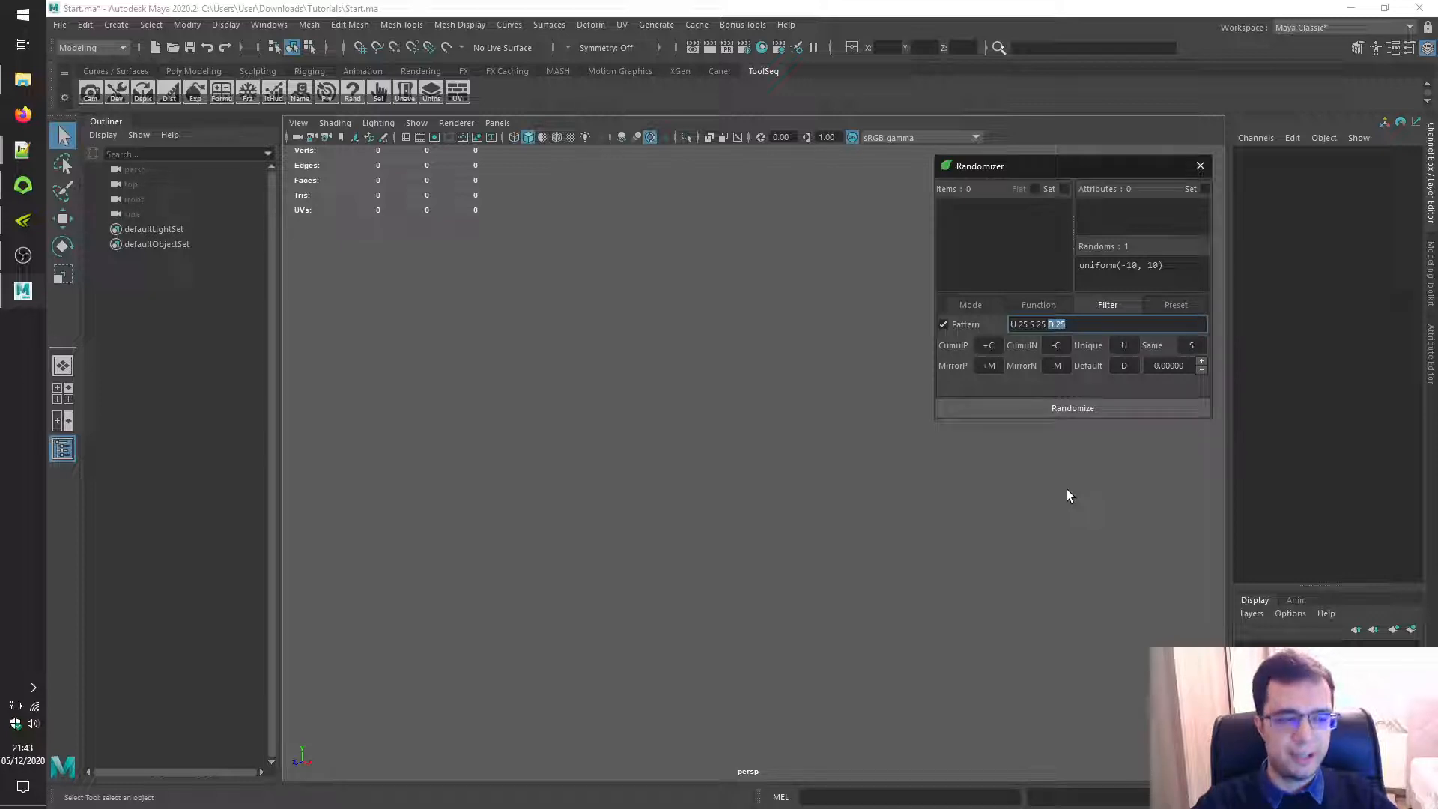
pyautogui.click(1157, 366)
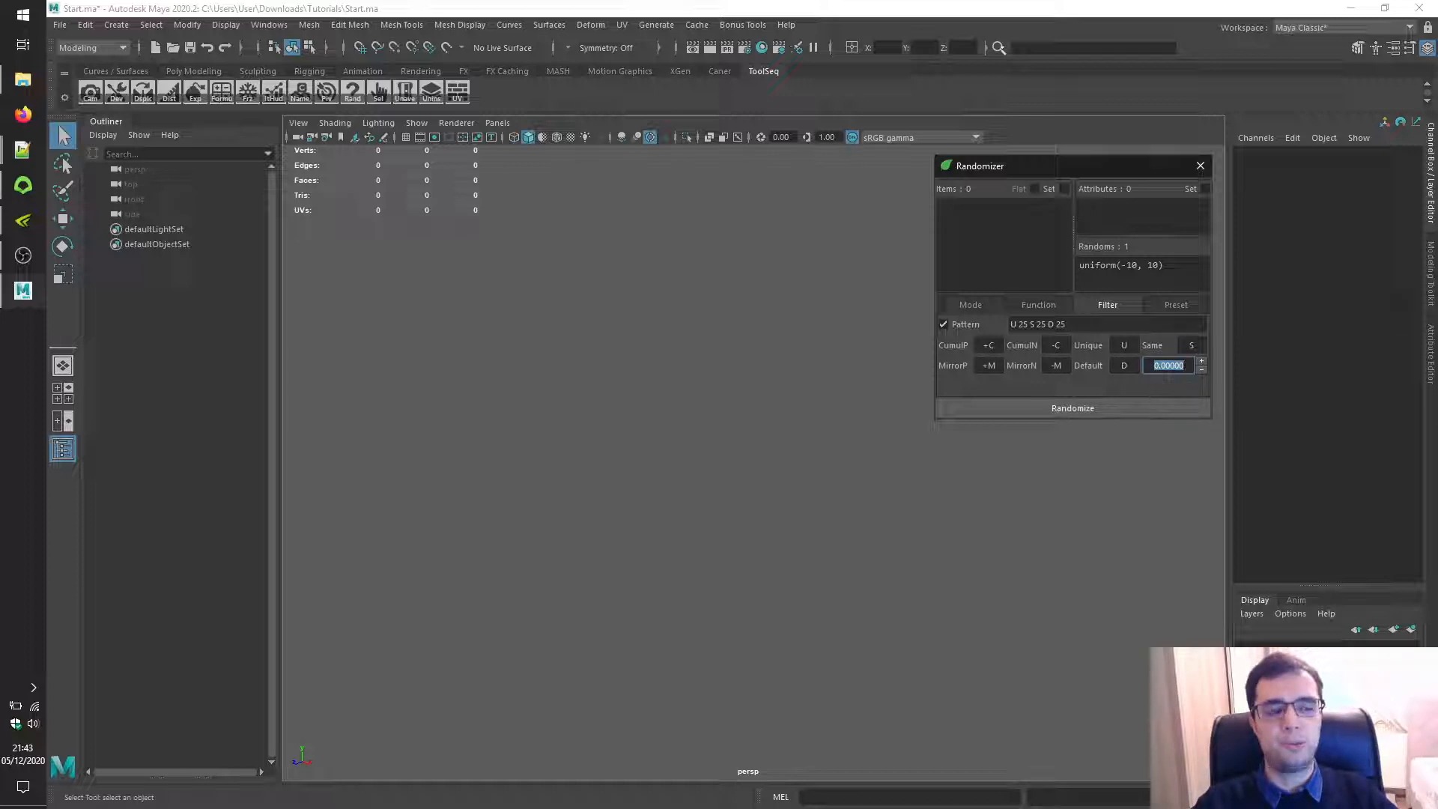
pyautogui.moveTo(1082, 328); pyautogui.dragTo(987, 322)
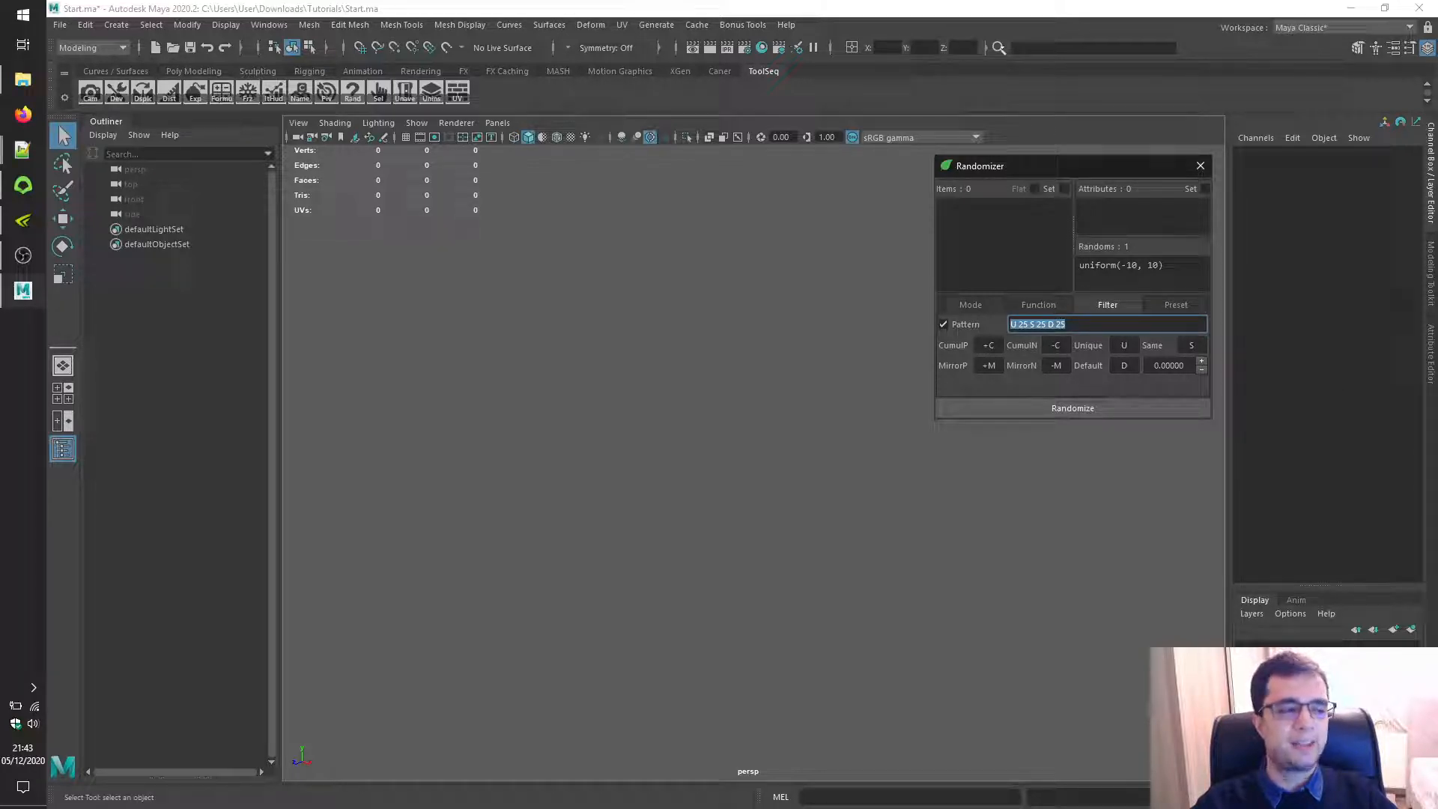
pyautogui.hotkey('alt', 'Tab')
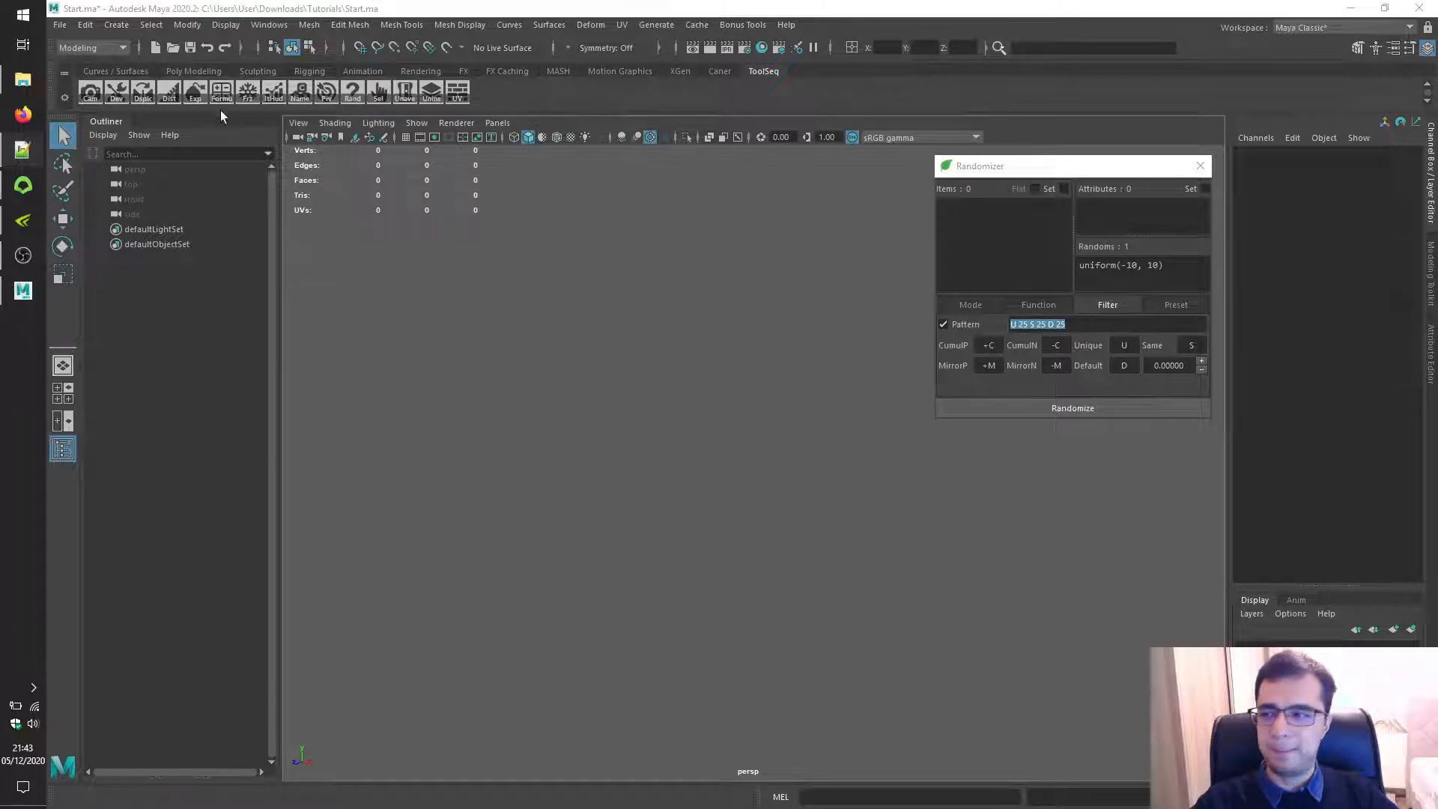
# Create a polygon plane and set its X, Y and Z scale to 40.
pyautogui.click(116, 25)
pyautogui.moveTo(172, 78)
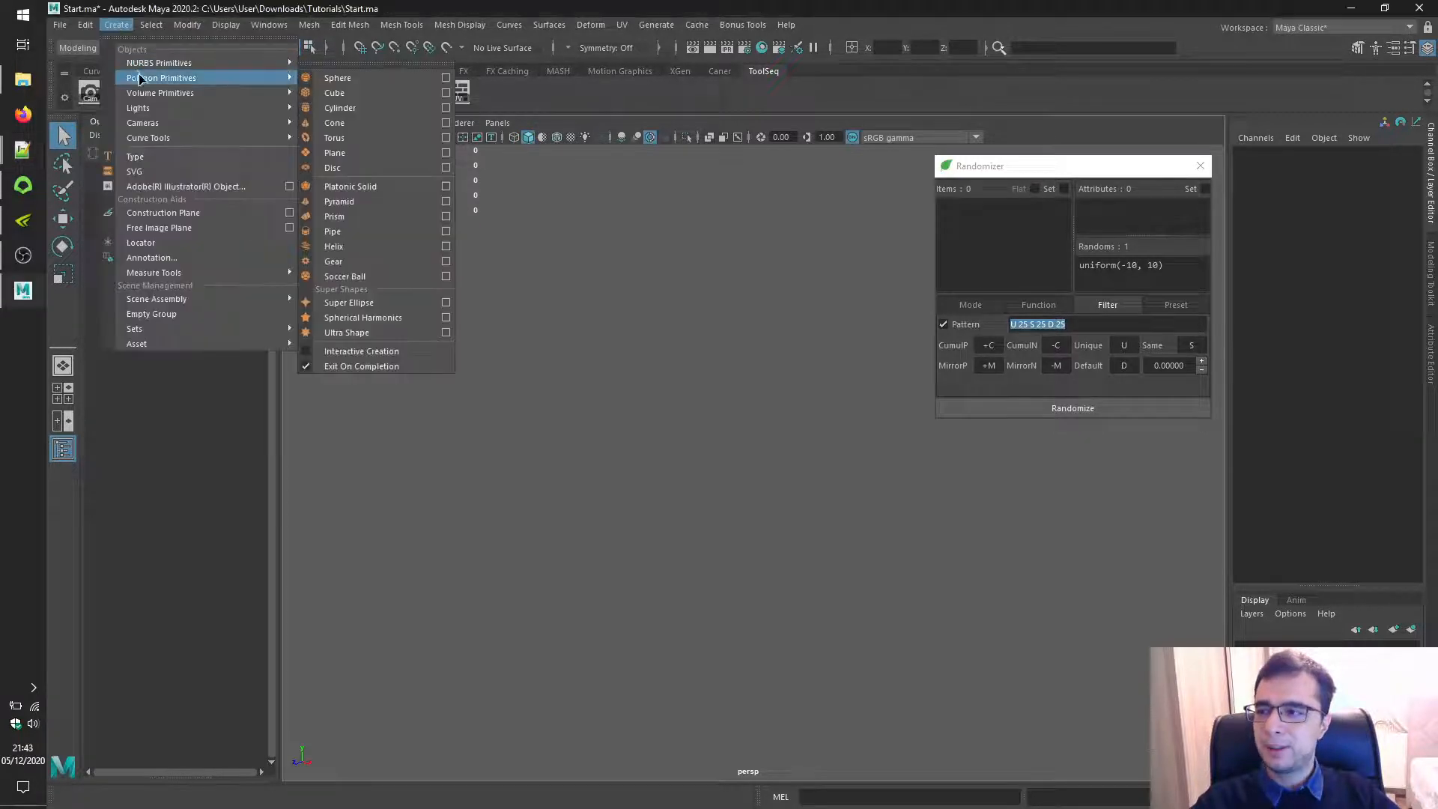
pyautogui.click(335, 152)
pyautogui.moveTo(1394, 236); pyautogui.dragTo(1391, 257)
pyautogui.write('40')
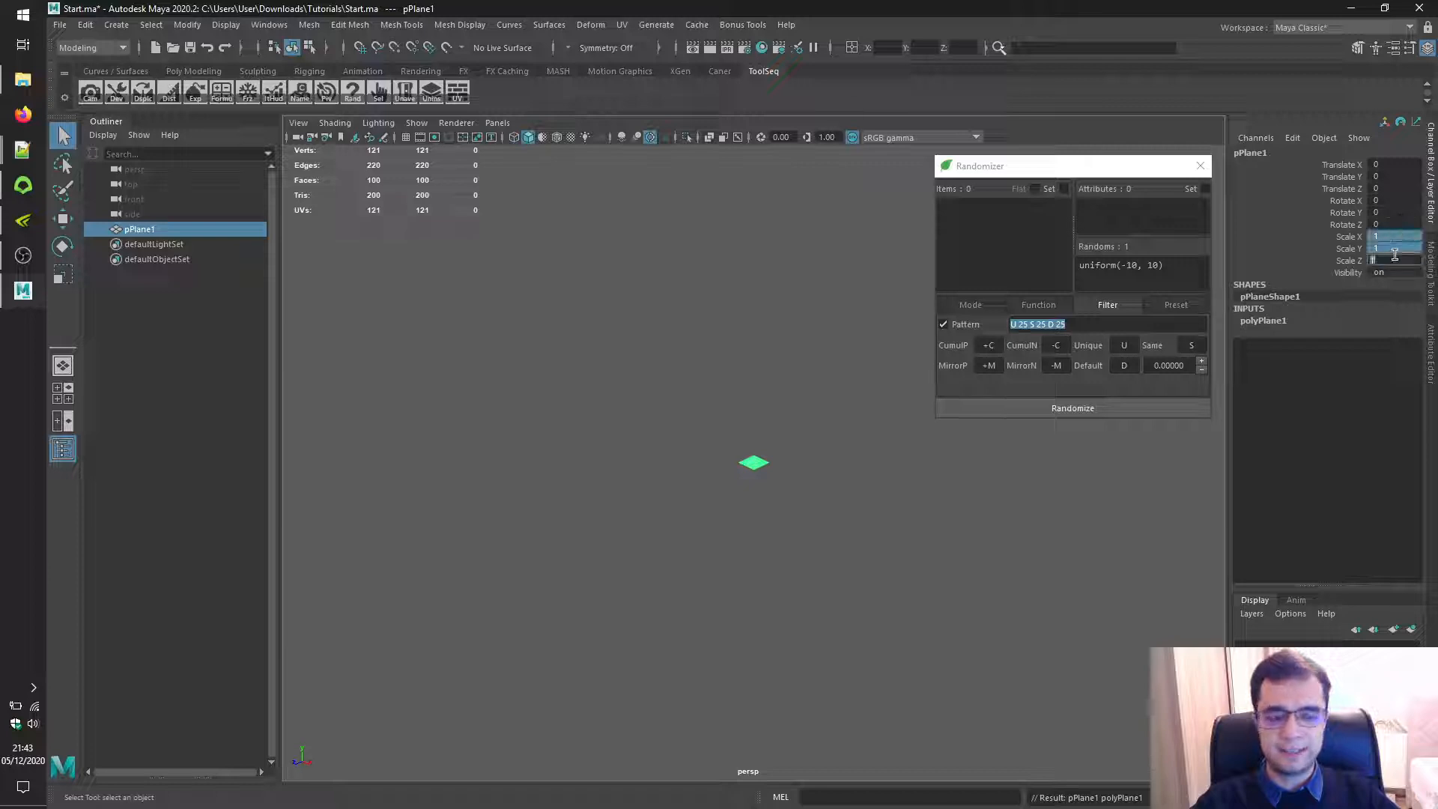
pyautogui.press('Return')
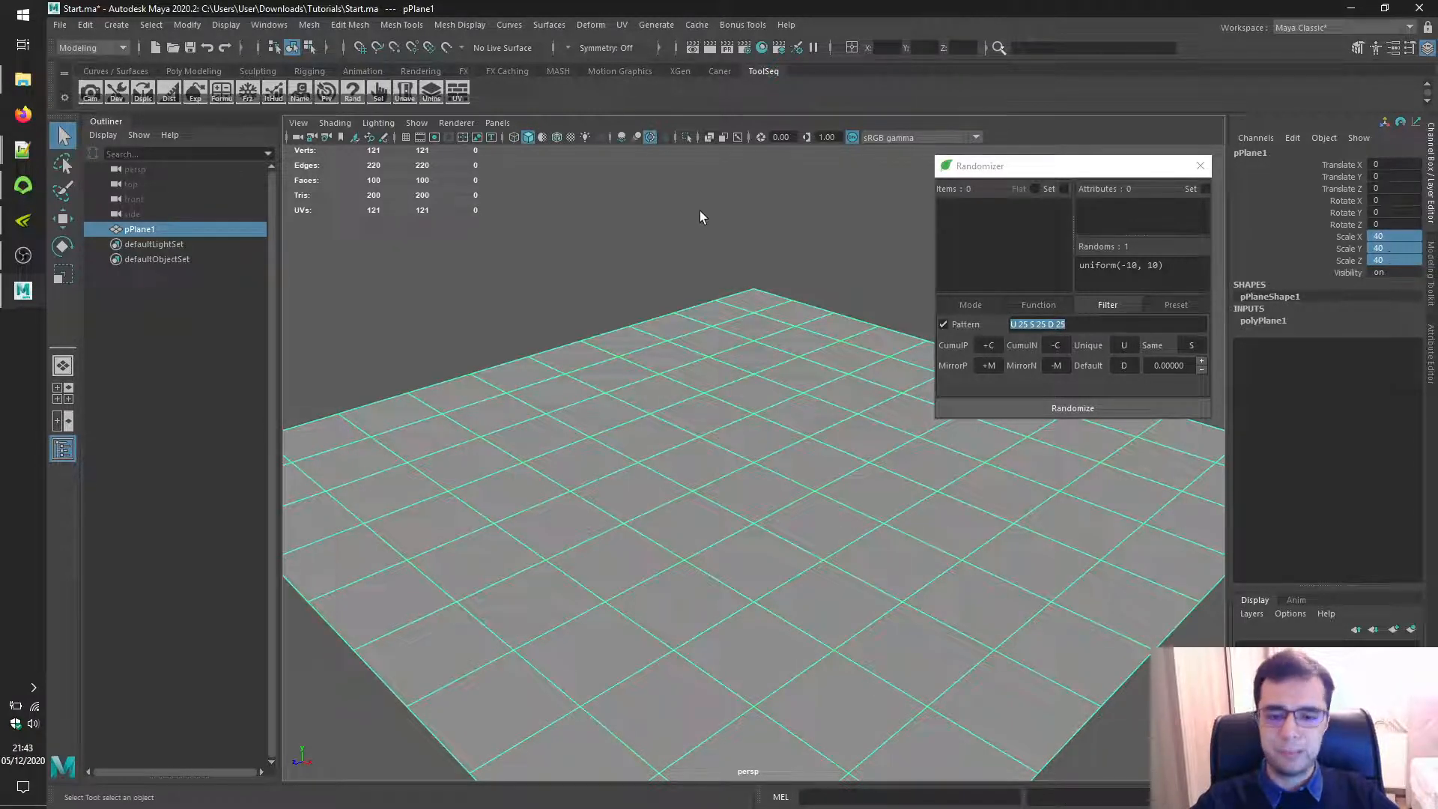
# Turn on smooth mesh preview for the plane and set its width and height subdivisions to 128.
pyautogui.press('3')
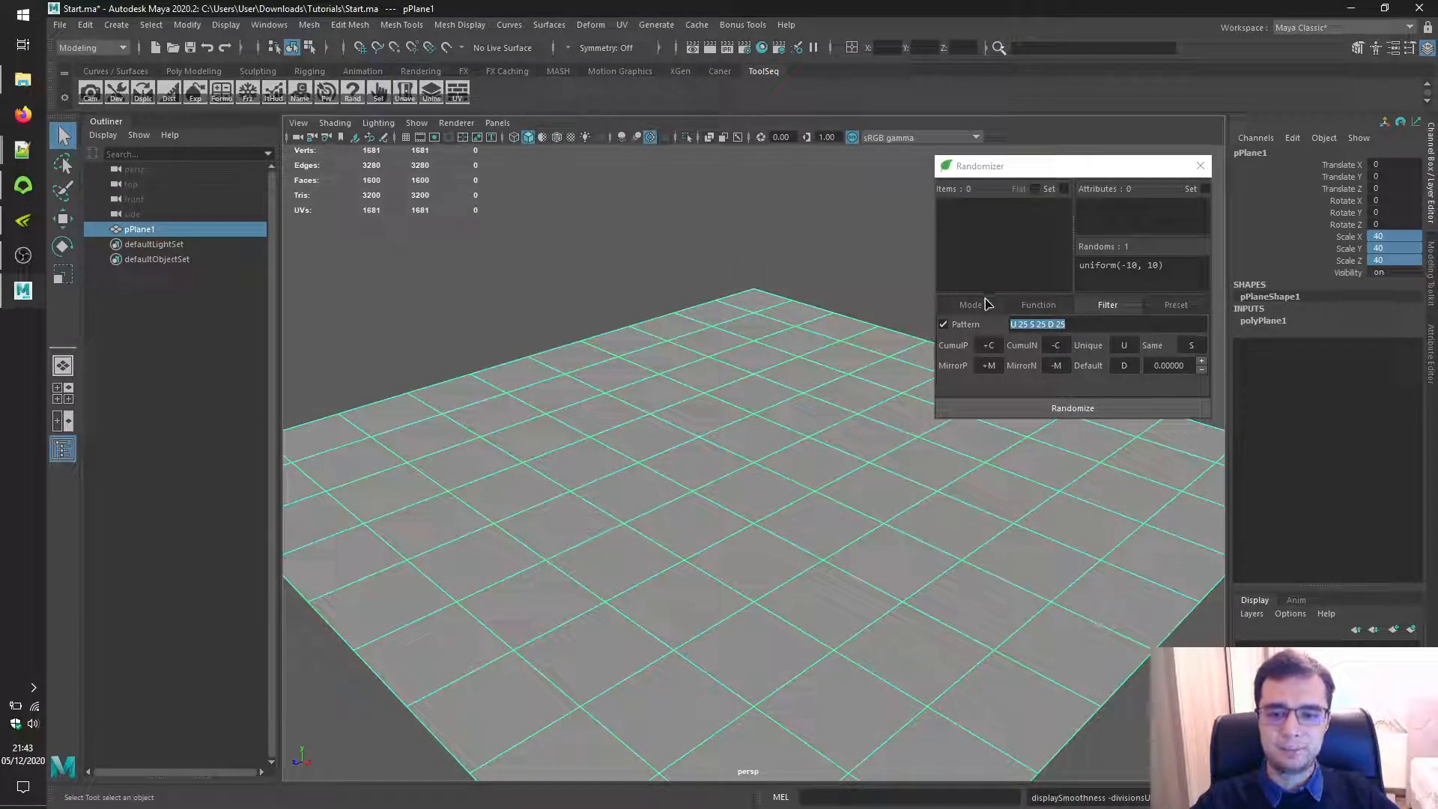
pyautogui.click(1266, 322)
pyautogui.moveTo(1398, 356); pyautogui.dragTo(1395, 368)
pyautogui.write('12')
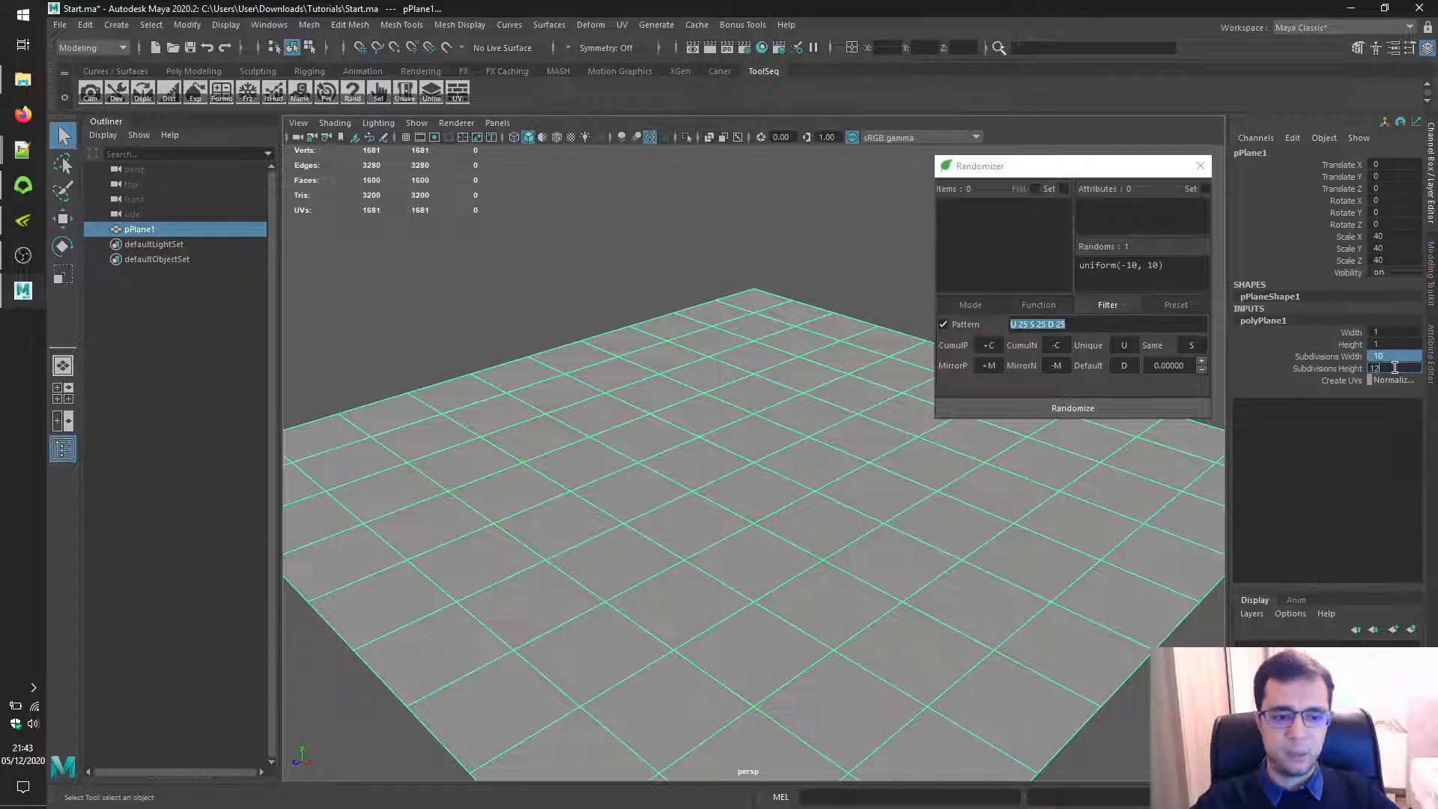
pyautogui.write('8')
pyautogui.press('Return')
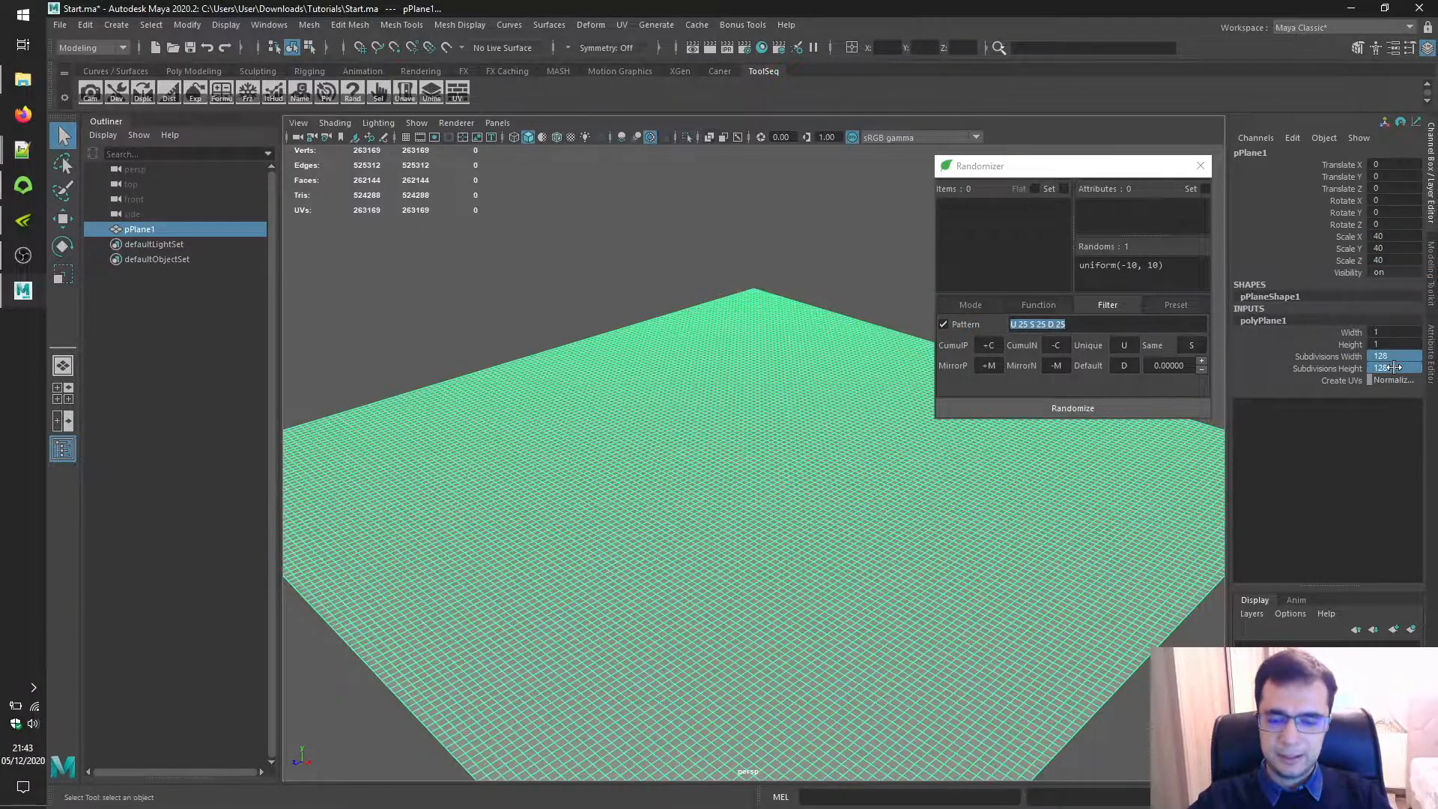
# Convert the plane selection to vertices, load them as Randomizer items in Component mode, and clear the scene selection.
pyautogui.hotkey('ctrl', 'F9')
pyautogui.click(969, 307)
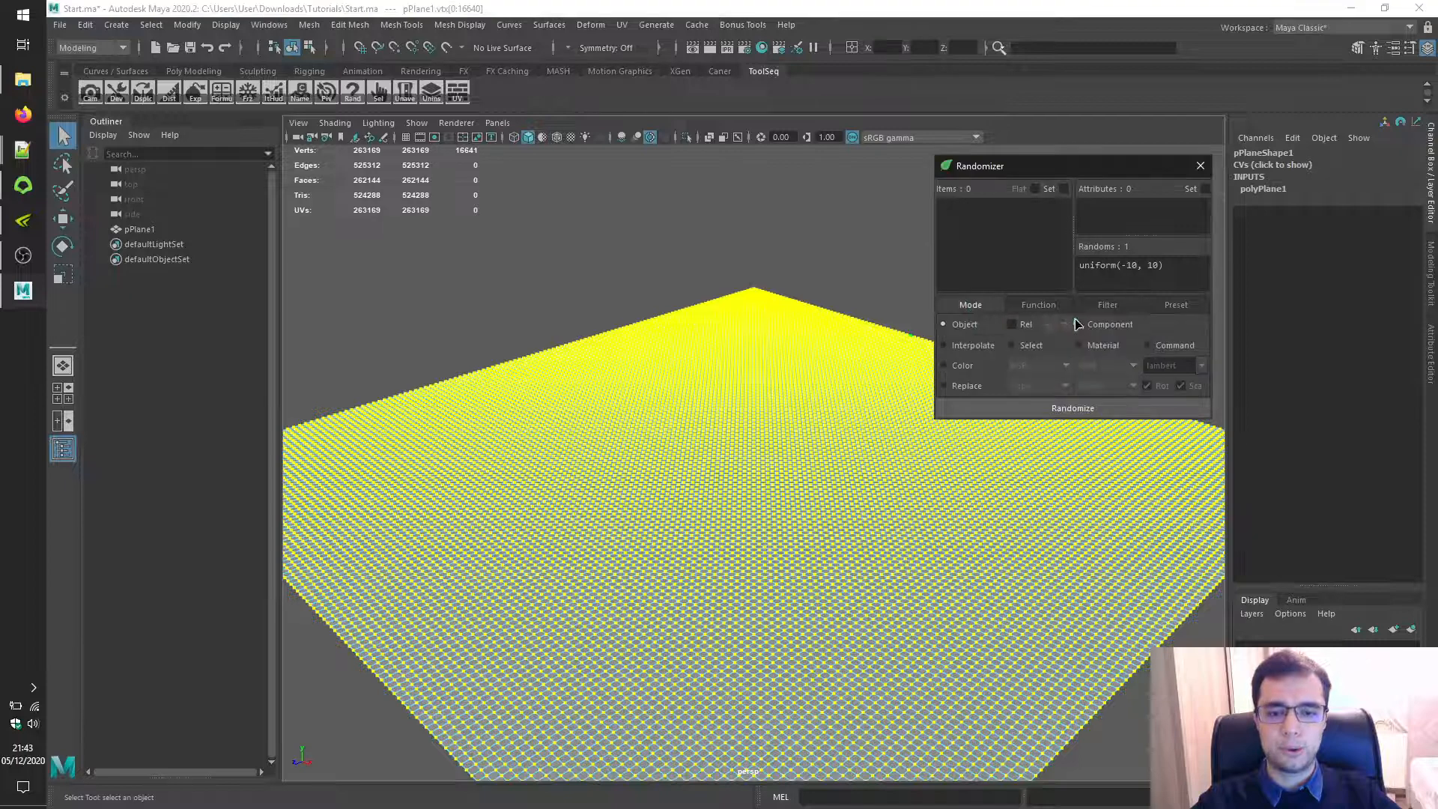
pyautogui.click(1090, 324)
pyautogui.click(974, 197)
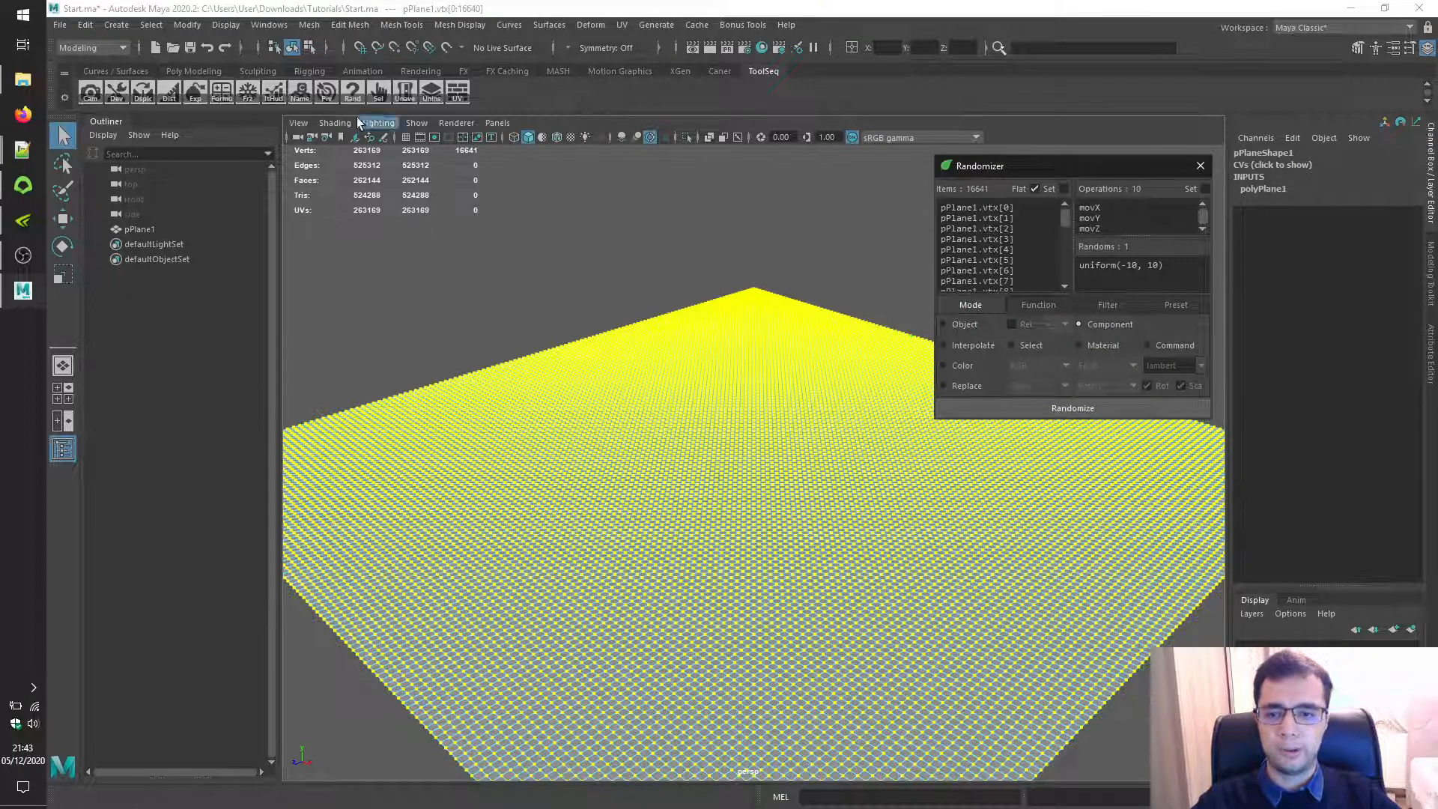
pyautogui.click(309, 47)
pyautogui.click(292, 47)
pyautogui.click(636, 214)
# Reduce the Randomizer's operations list to movY only.
pyautogui.click(1122, 209)
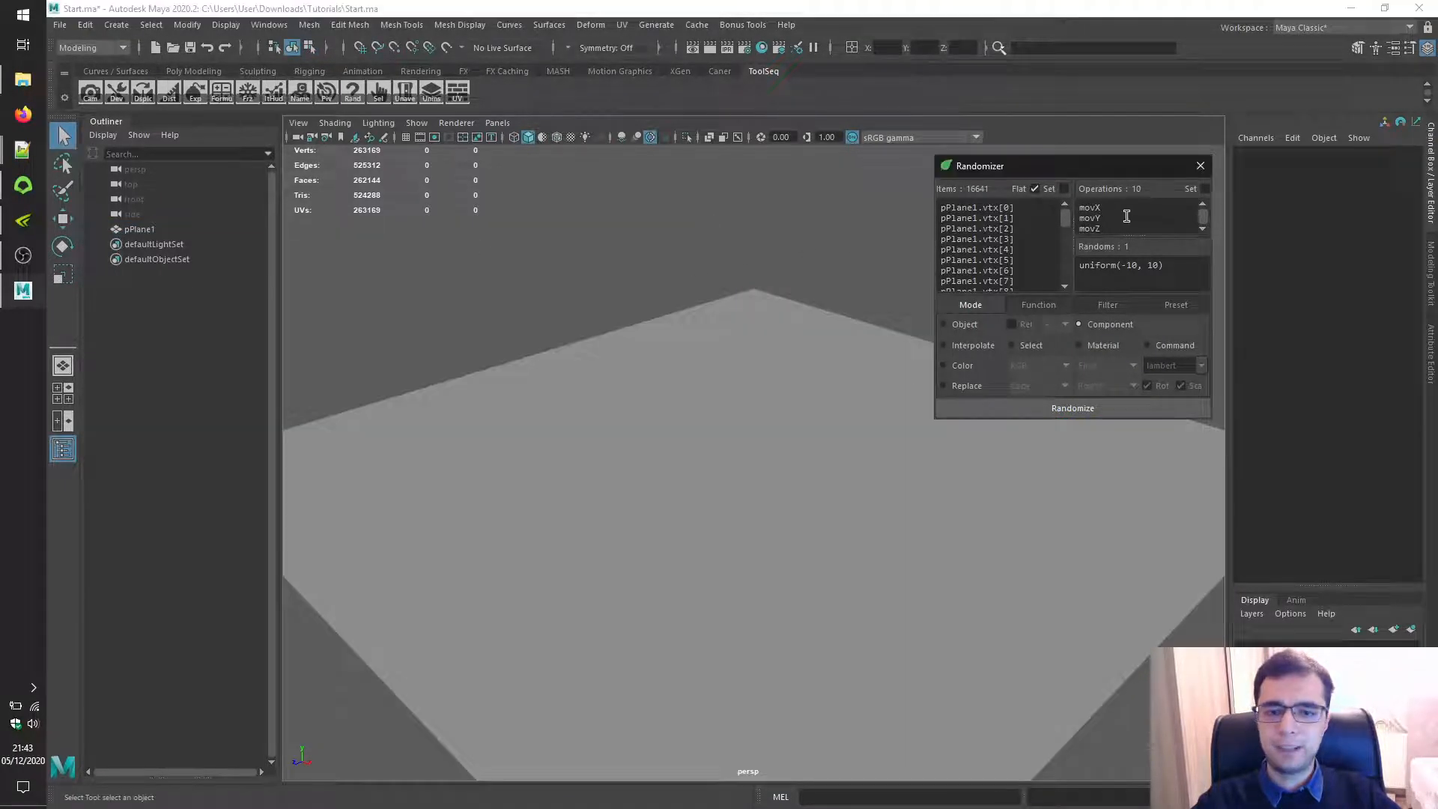
pyautogui.moveTo(1116, 205); pyautogui.dragTo(1193, 264)
pyautogui.press('Delete')
pyautogui.press('Delete')
pyautogui.press('Delete')
# Change the random function to uniform(-1, 1).
pyautogui.click(1138, 265)
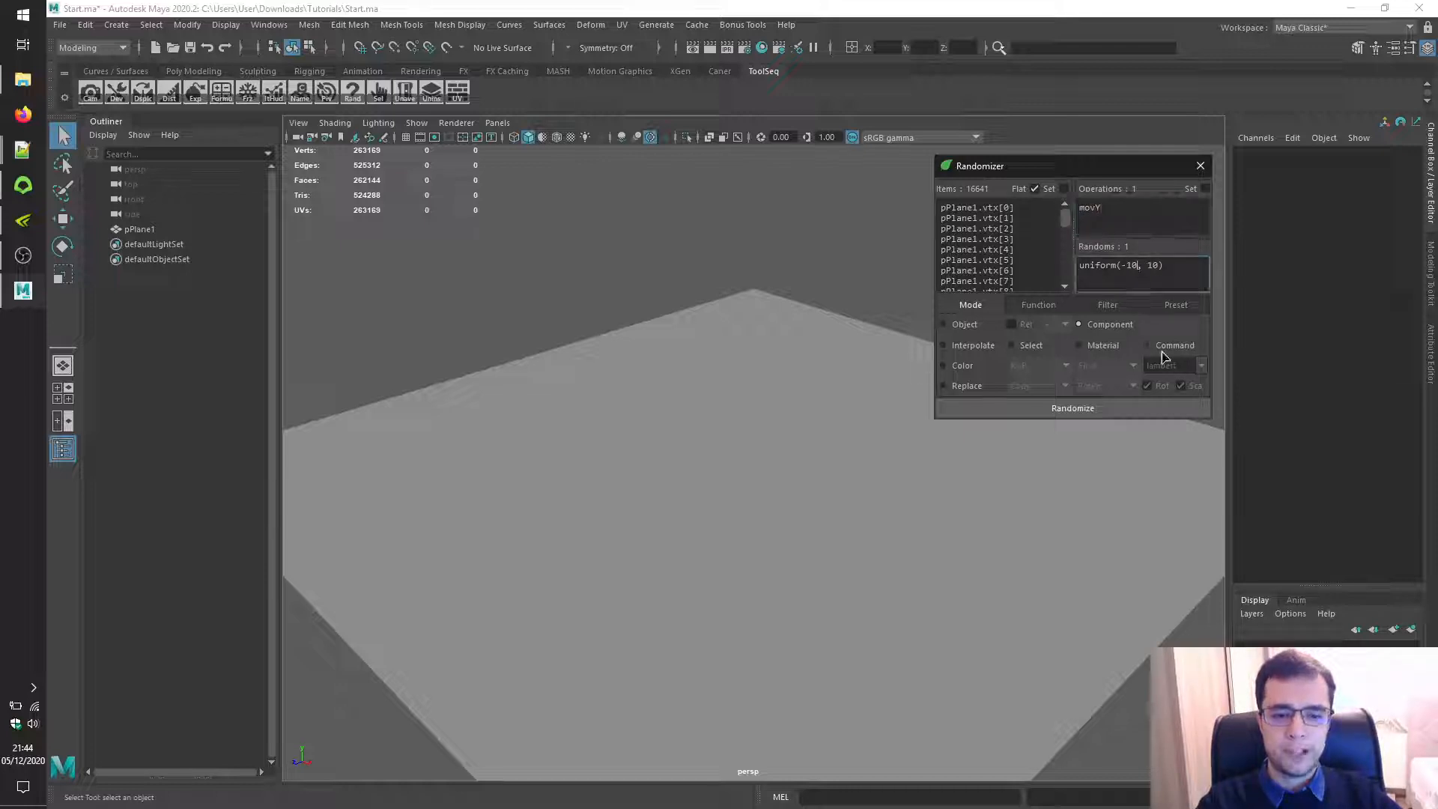
pyautogui.press('BackSpace')
pyautogui.press('Right')
pyautogui.press('Right')
pyautogui.press('Right')
pyautogui.press('Right')
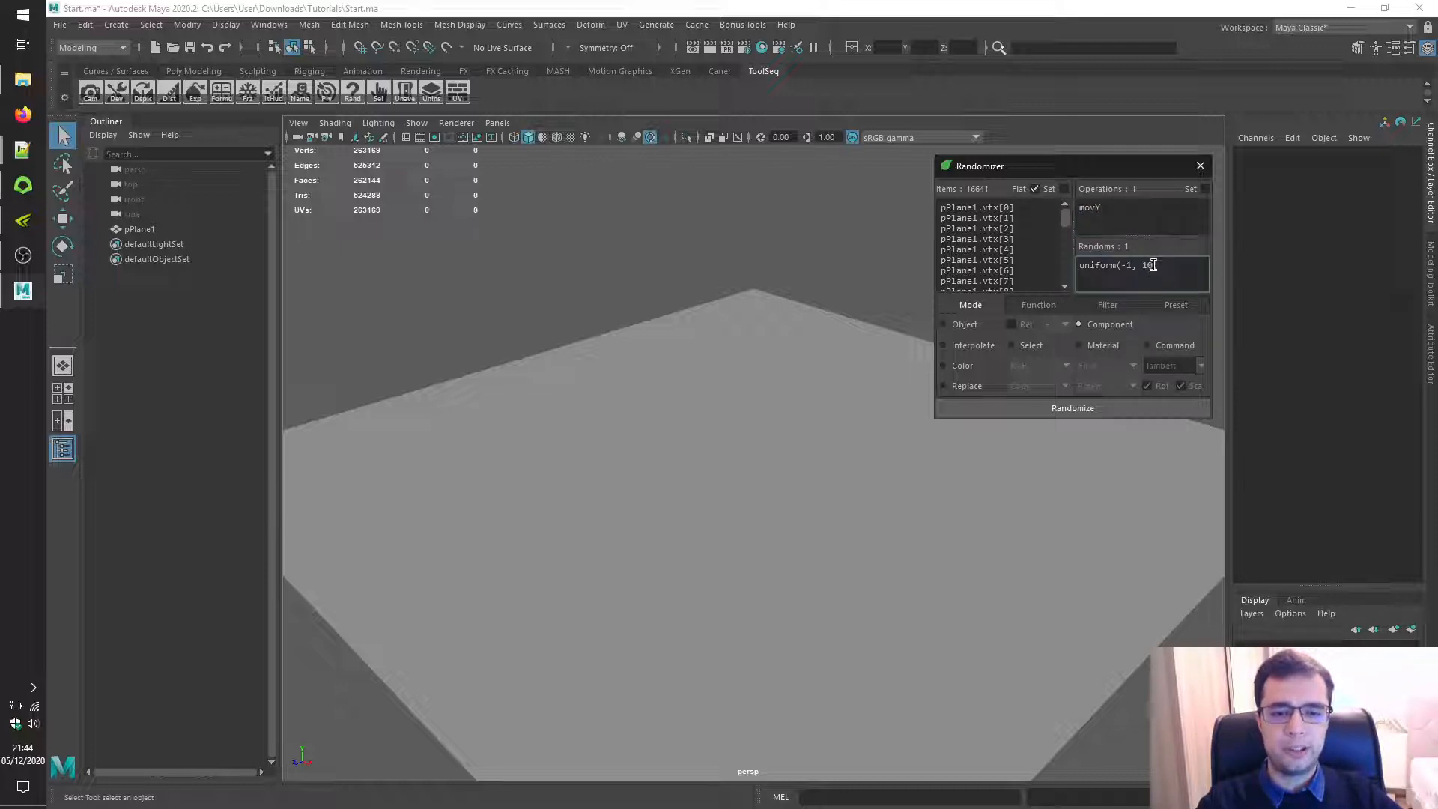
pyautogui.press('BackSpace')
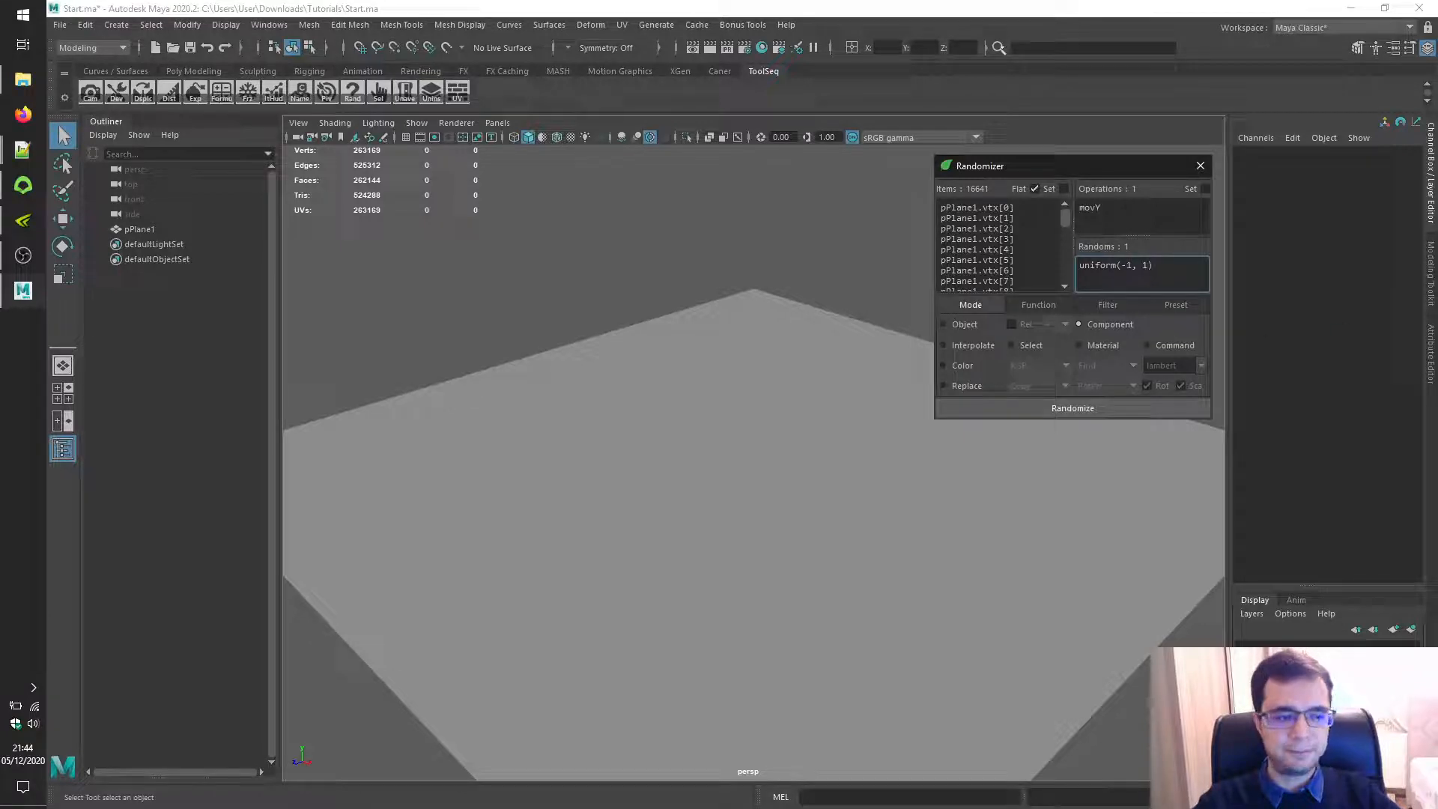
# Enable Pre-Cmd, enter the pre-command "maya_cmds.move(0, 0, 0, _ITEMS, y=True)", and widen the Randomizer window to show it in full.
pyautogui.click(1037, 307)
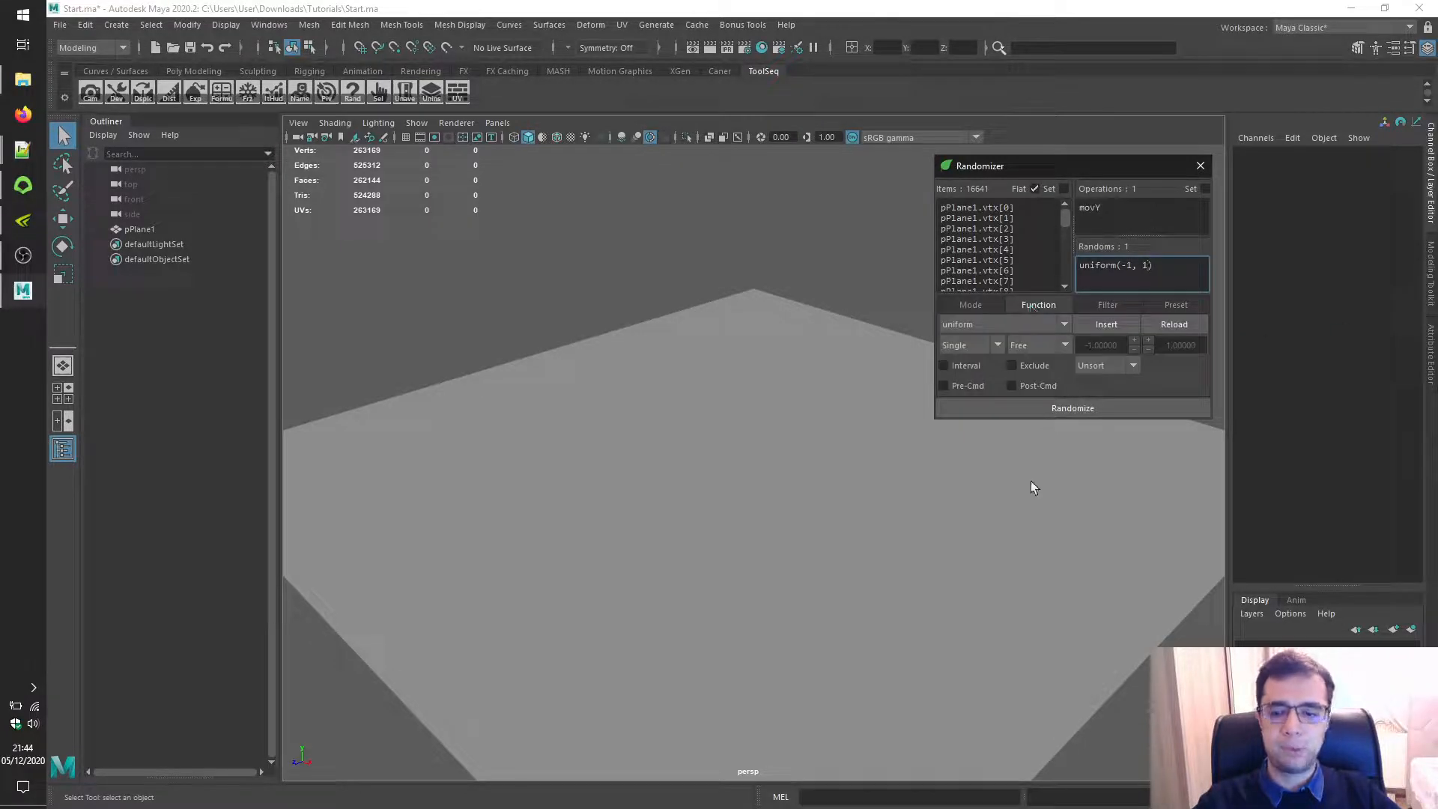
pyautogui.click(945, 386)
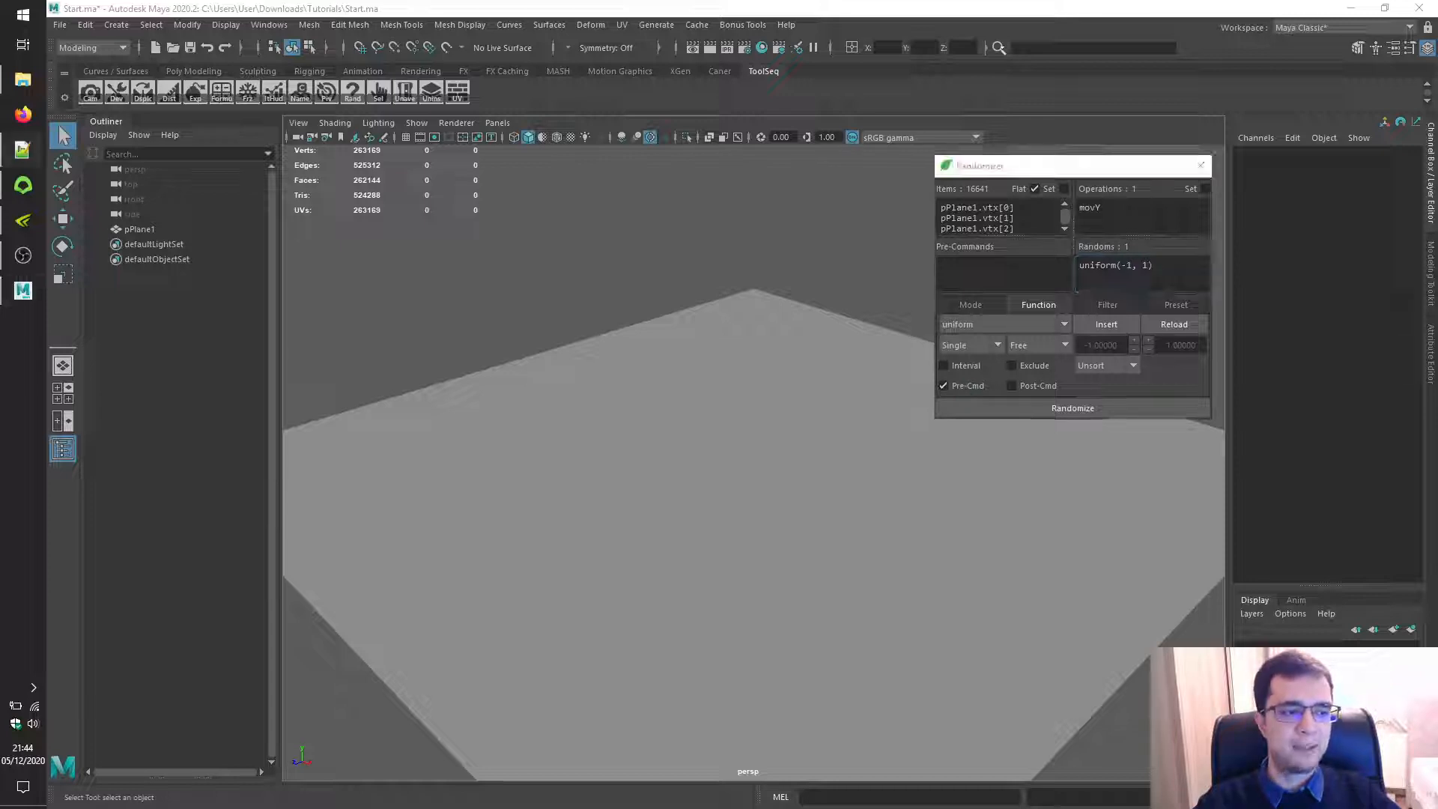
pyautogui.click(953, 267)
pyautogui.hotkey('ctrl', 'v')
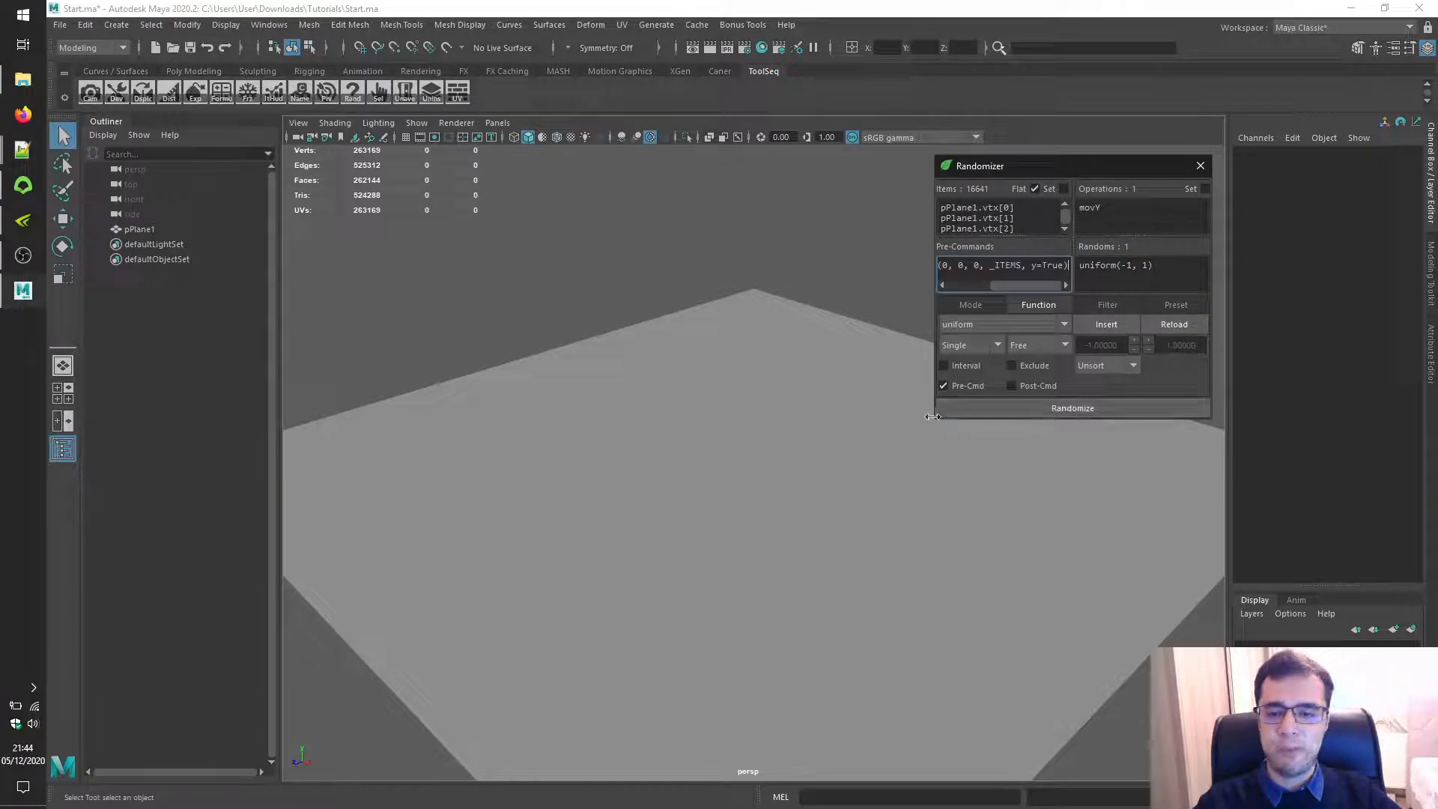
pyautogui.moveTo(933, 418); pyautogui.dragTo(738, 421)
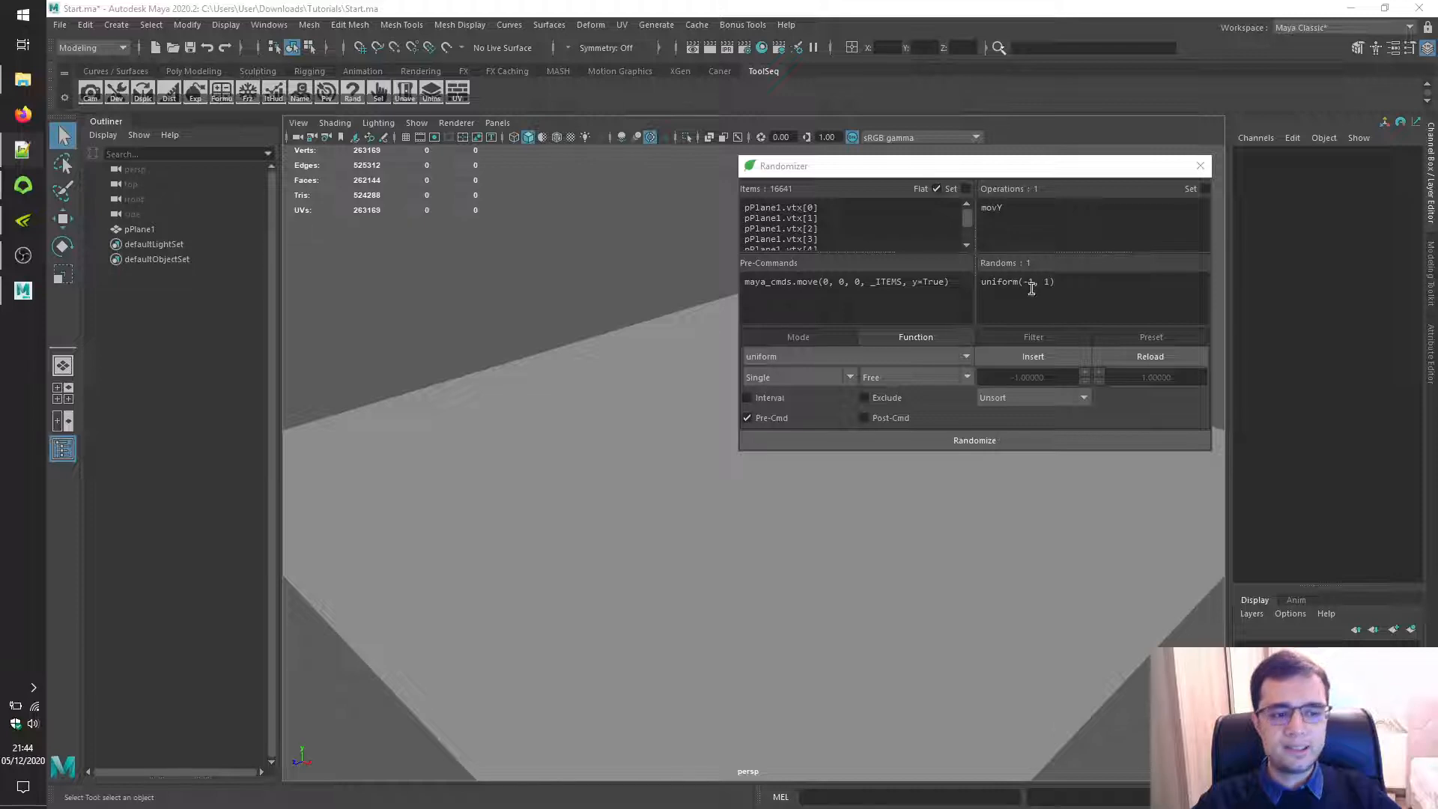
# Shrink the Randomizer window so that it covers less of the plane in the viewport.
pyautogui.moveTo(958, 282); pyautogui.dragTo(727, 269)
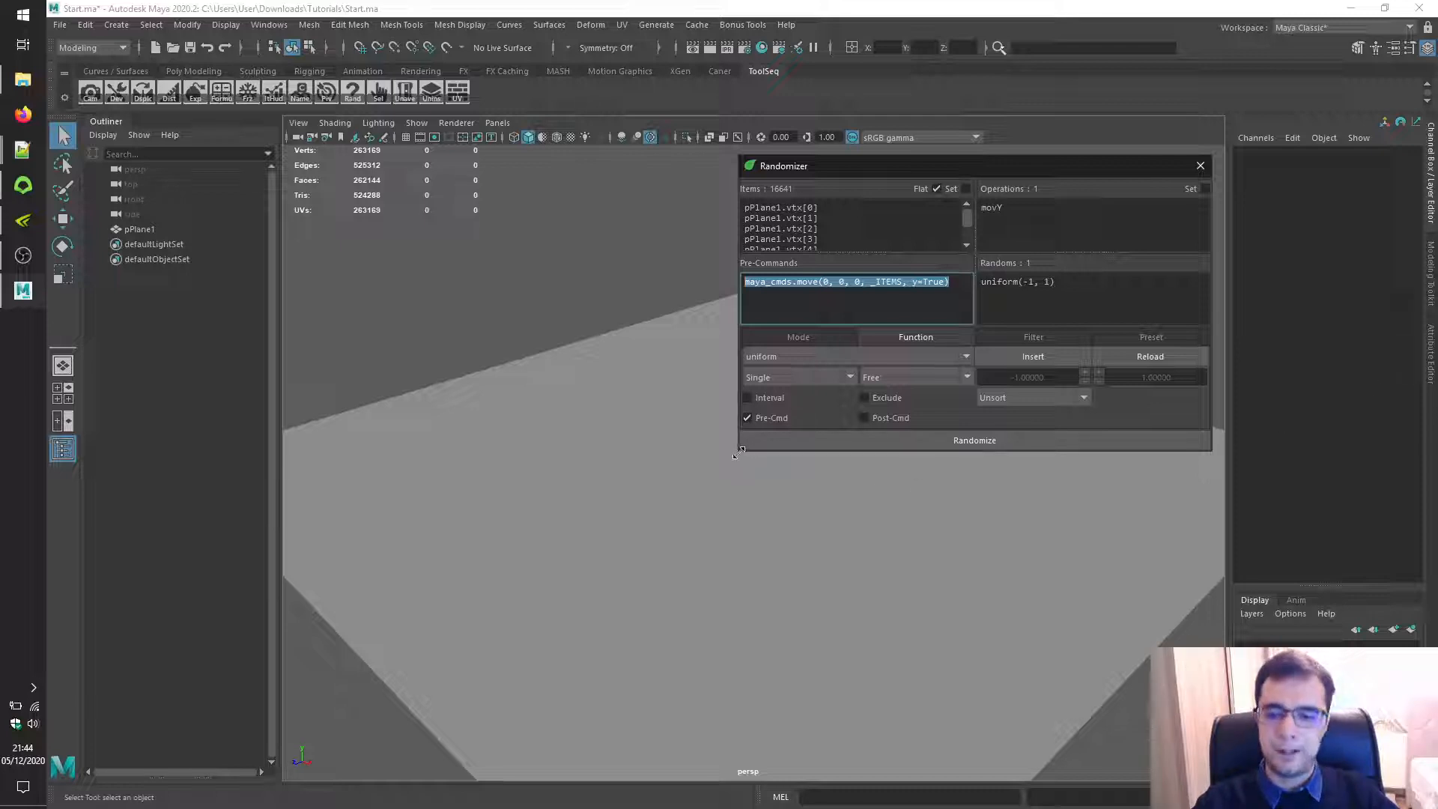
pyautogui.moveTo(740, 451); pyautogui.dragTo(1004, 380)
pyautogui.keyDown('alt'); pyautogui.moveTo(378, 352); pyautogui.dragTo(523, 436); pyautogui.keyUp('alt')
pyautogui.moveTo(1004, 381); pyautogui.dragTo(936, 430)
# Frame the whole plane in the viewport and run the randomization on its vertices three times.
pyautogui.keyDown('alt'); pyautogui.moveTo(696, 544); pyautogui.dragTo(574, 556, button='middle'); pyautogui.keyUp('alt')
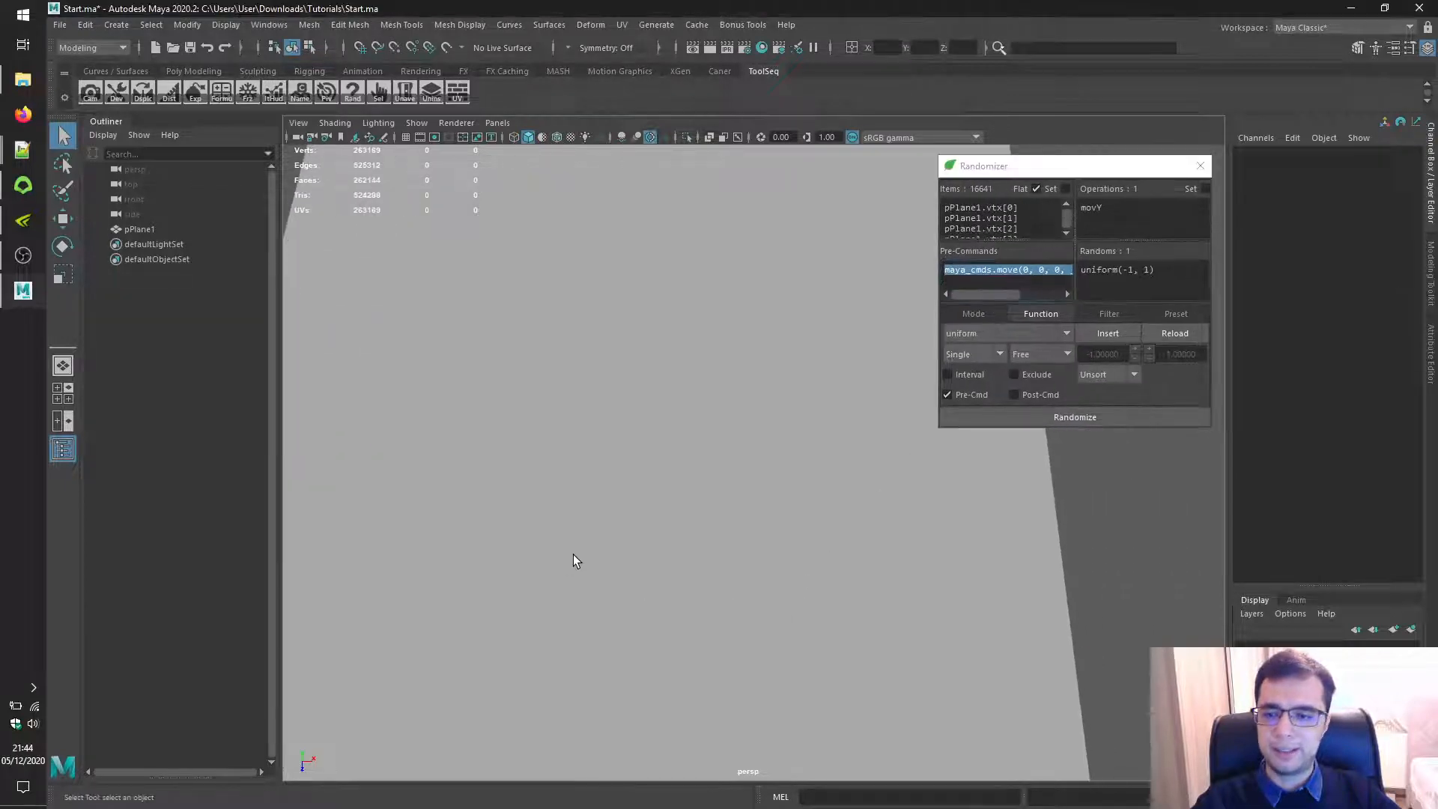
pyautogui.scroll(-4, 576, 540)
pyautogui.keyDown('alt'); pyautogui.moveTo(577, 537); pyautogui.dragTo(583, 569); pyautogui.keyUp('alt')
pyautogui.keyDown('alt'); pyautogui.moveTo(584, 569); pyautogui.dragTo(535, 583, button='middle'); pyautogui.keyUp('alt')
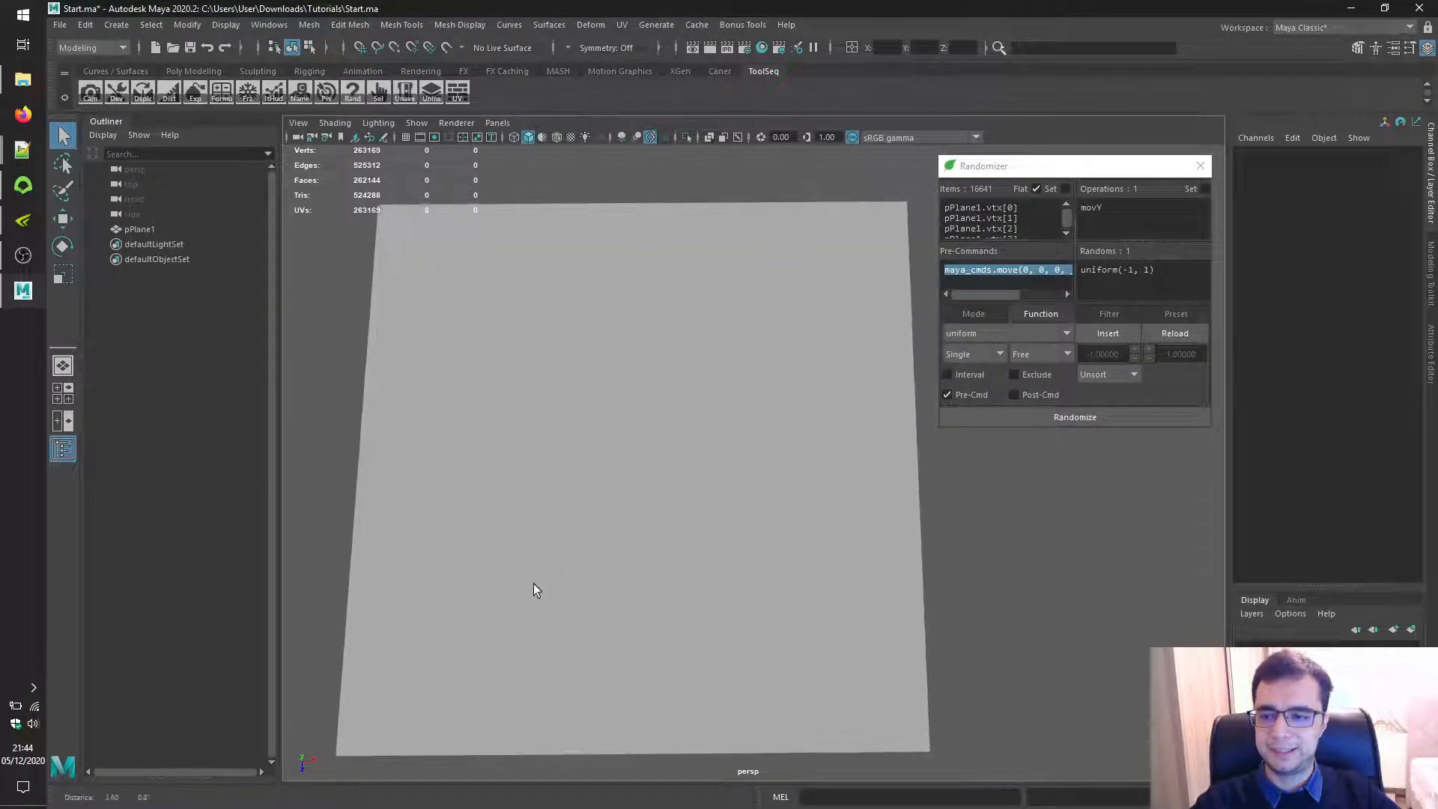
pyautogui.scroll(-3, 533, 582)
pyautogui.click(1068, 417)
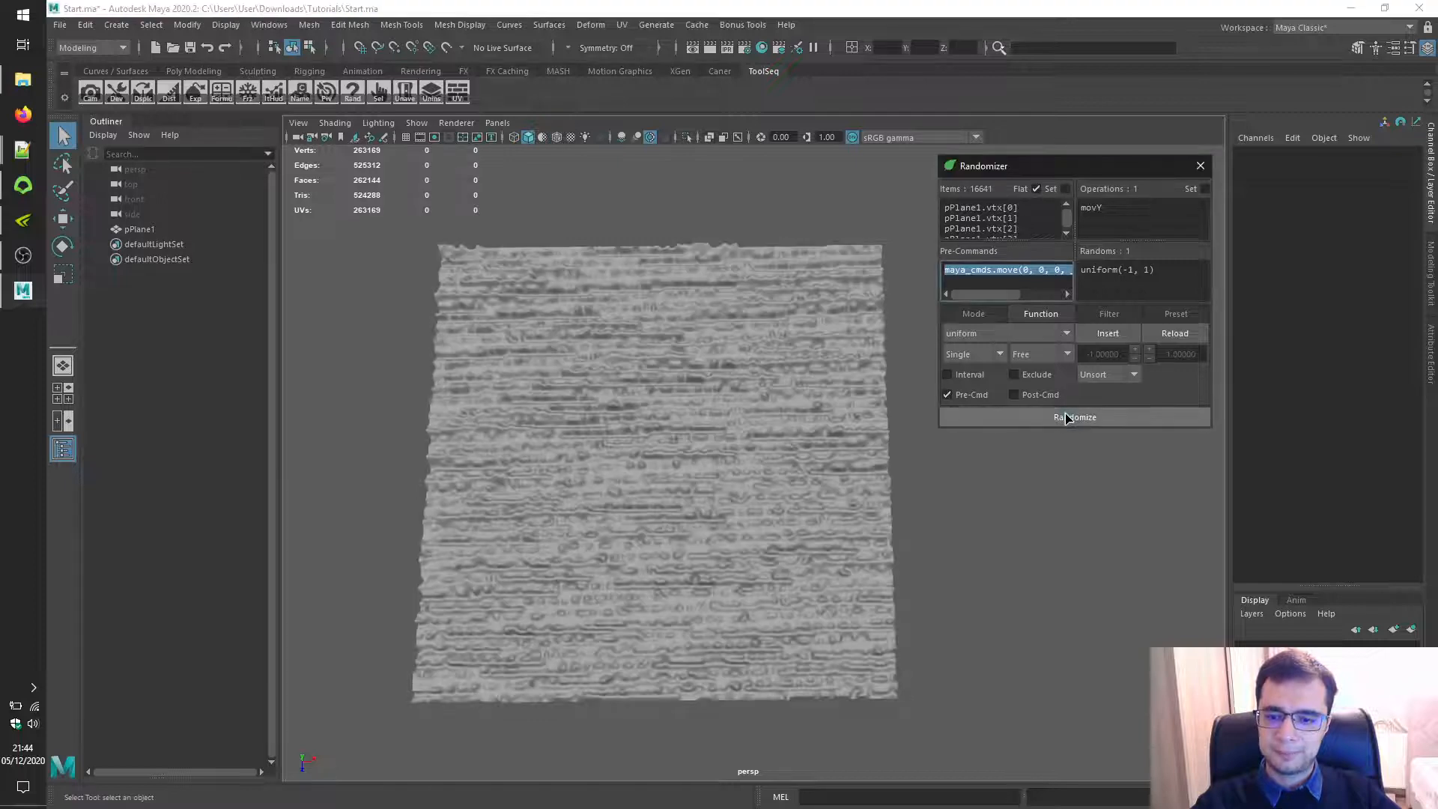
pyautogui.click(1076, 421)
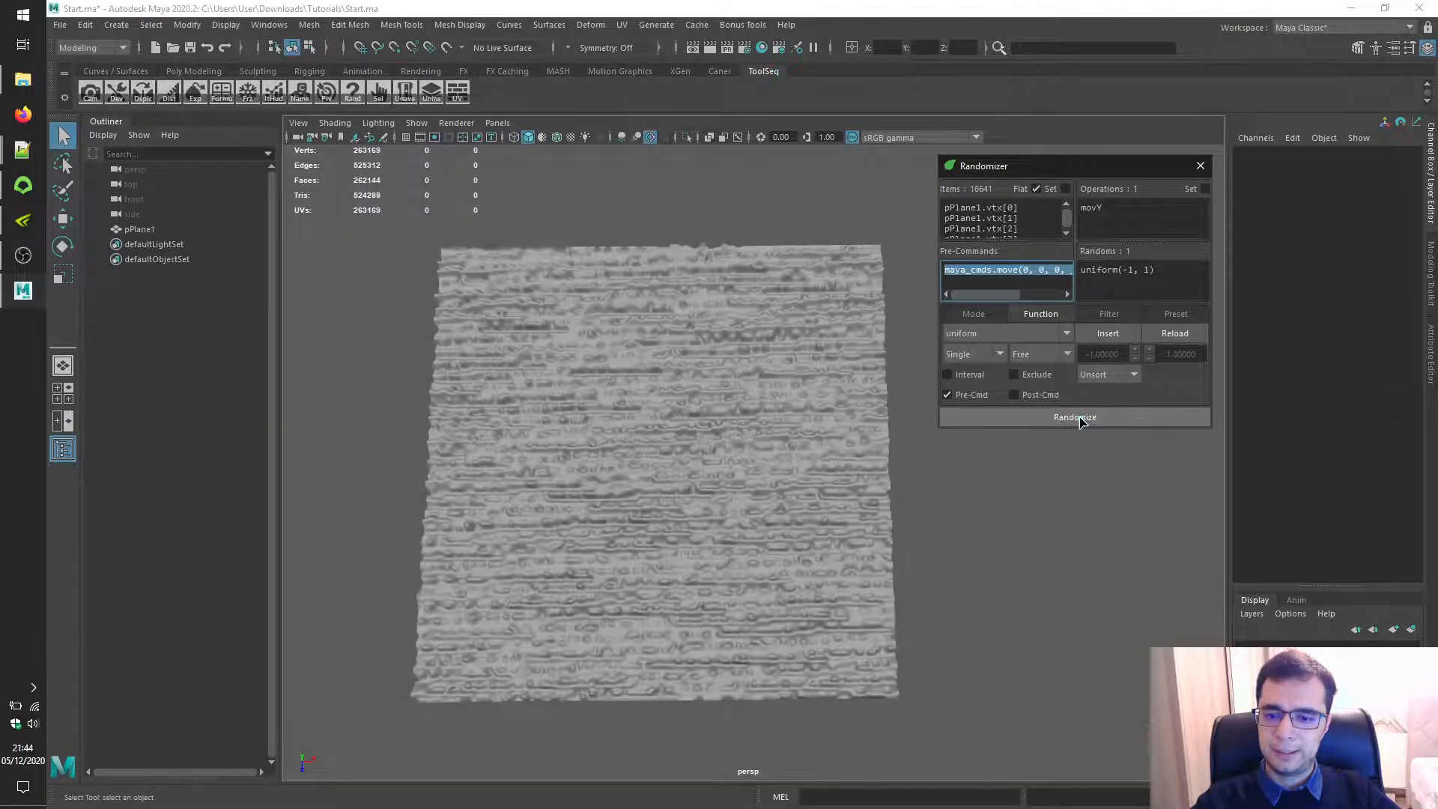
pyautogui.click(1106, 421)
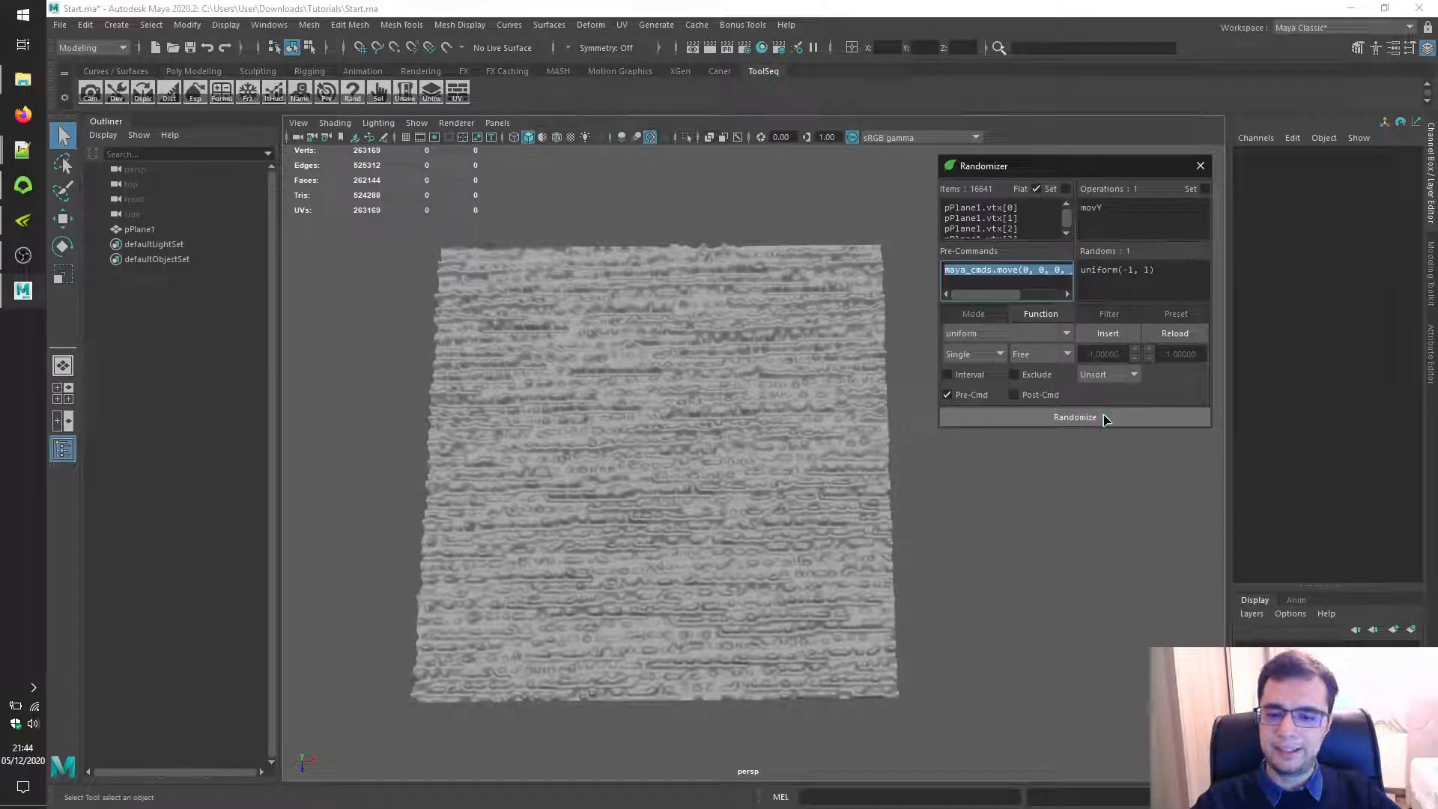
# Randomize the vertices with the Pattern filter disabled, and again with the filter re-enabled using pattern U 25 S 25 D 25.
pyautogui.click(1109, 315)
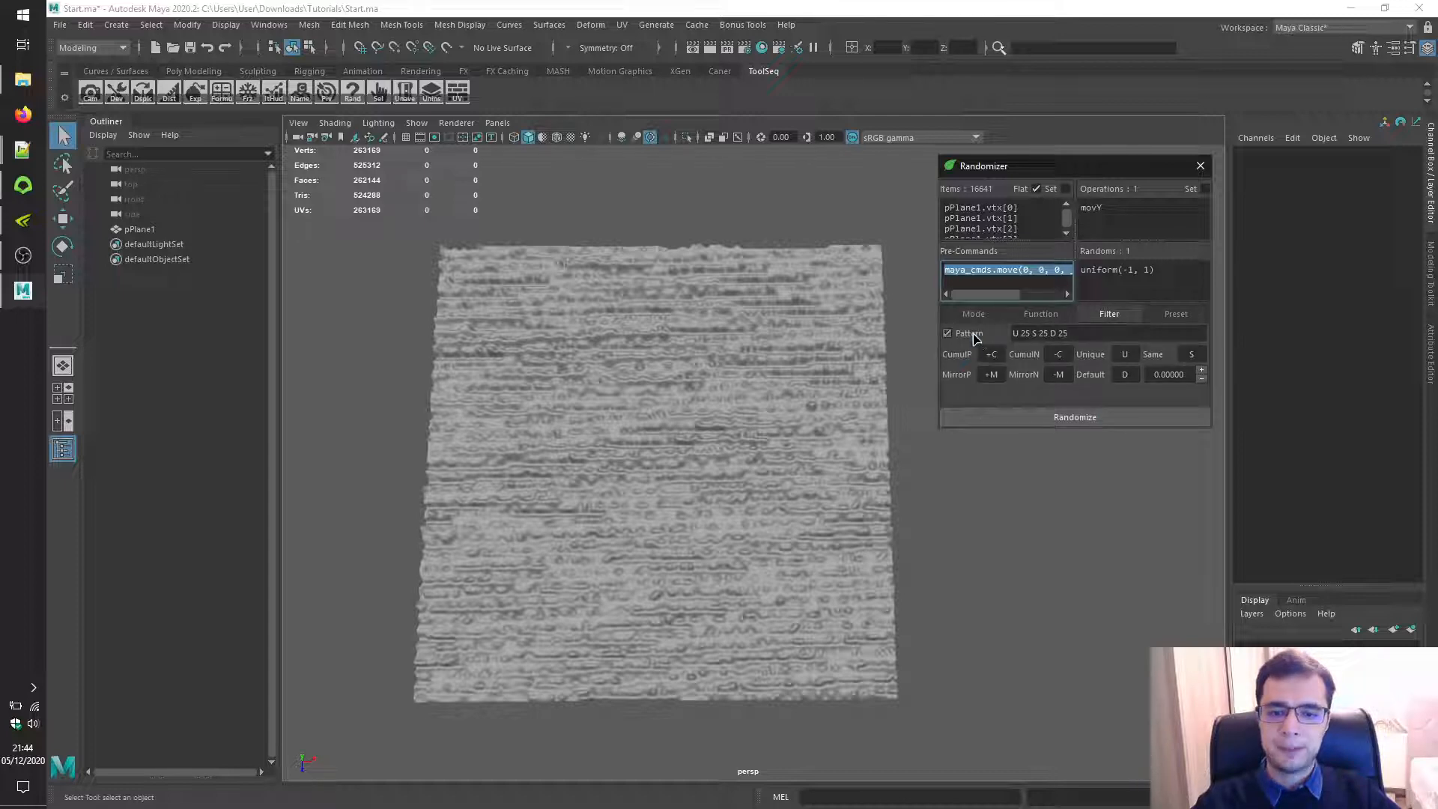
pyautogui.click(1041, 419)
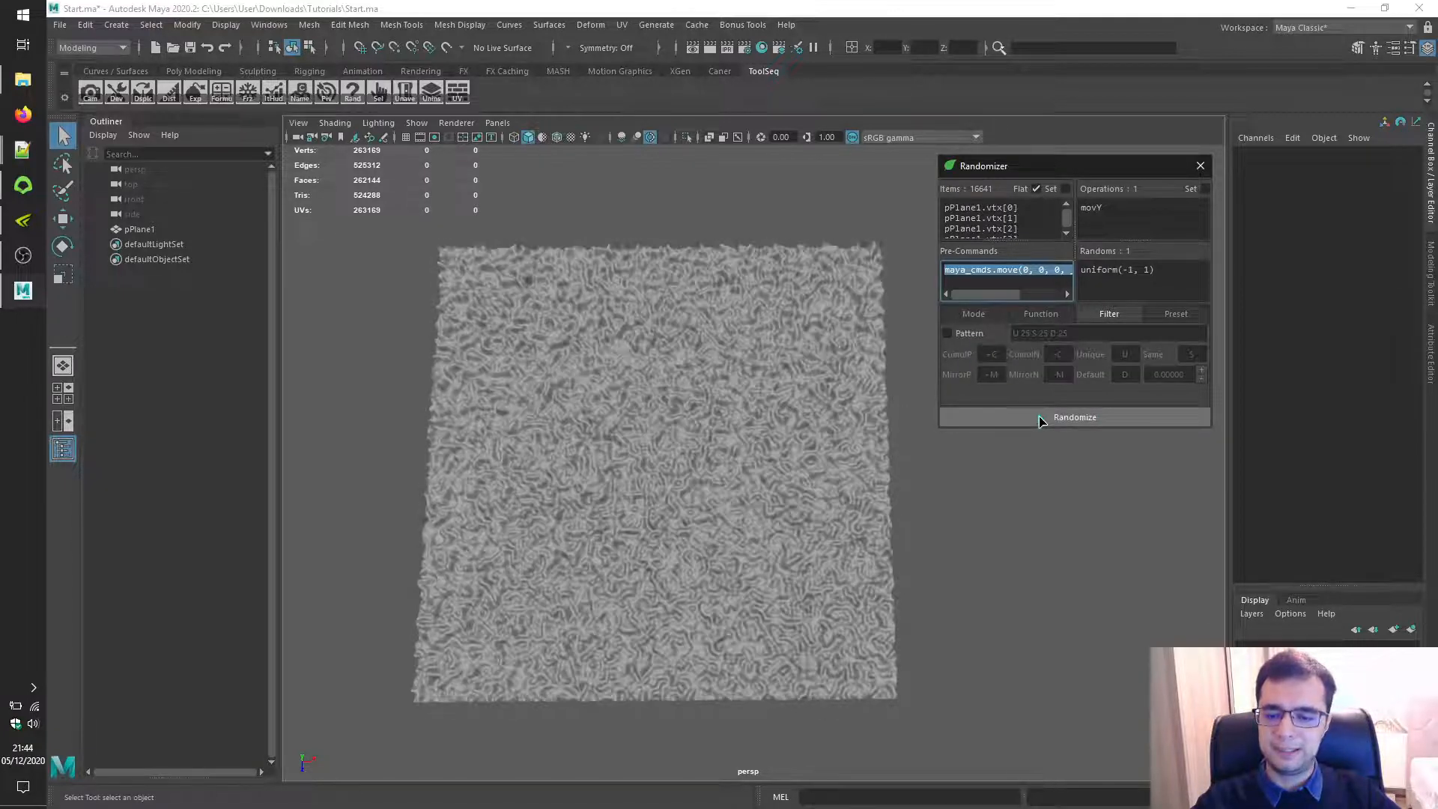
pyautogui.click(1038, 419)
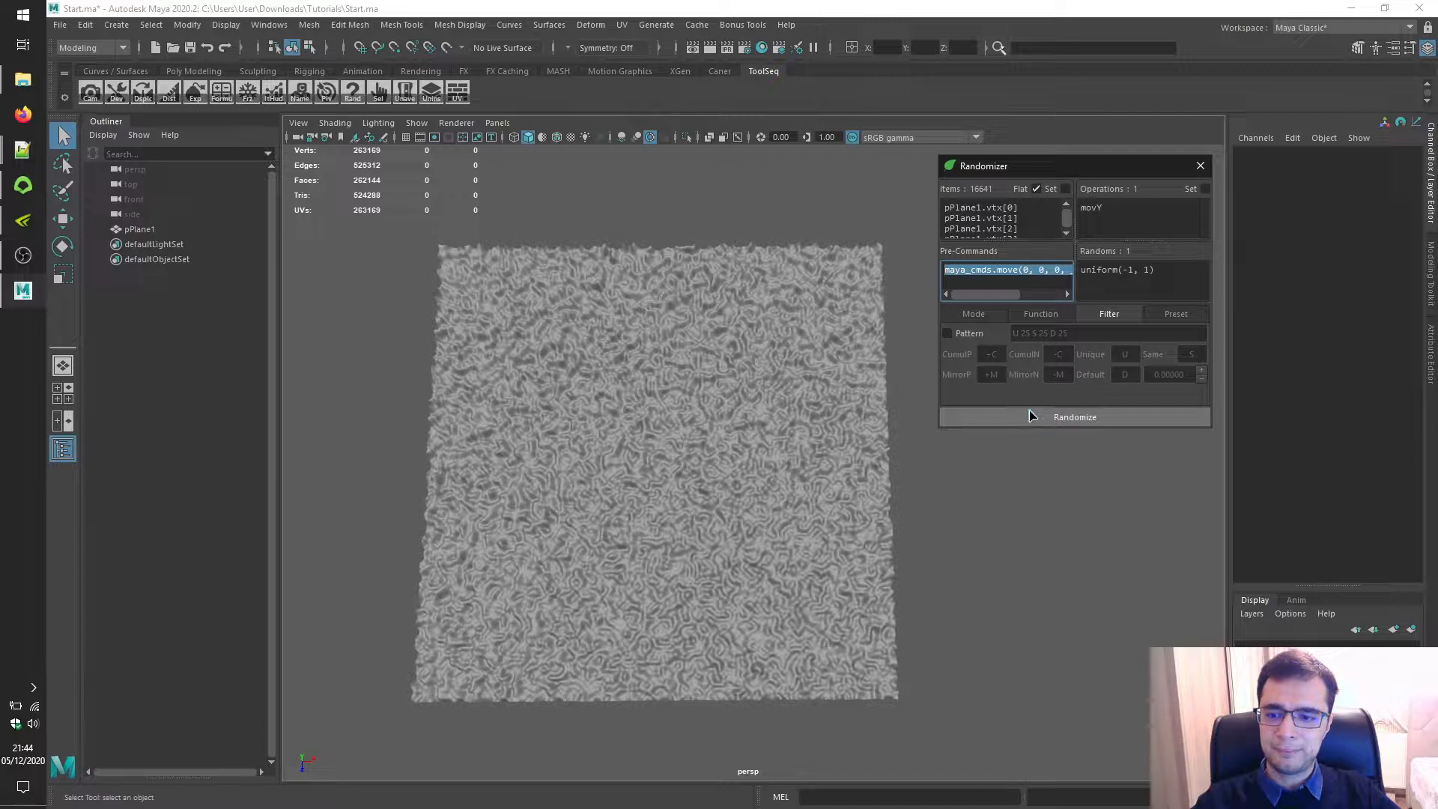
pyautogui.click(972, 334)
pyautogui.click(1026, 416)
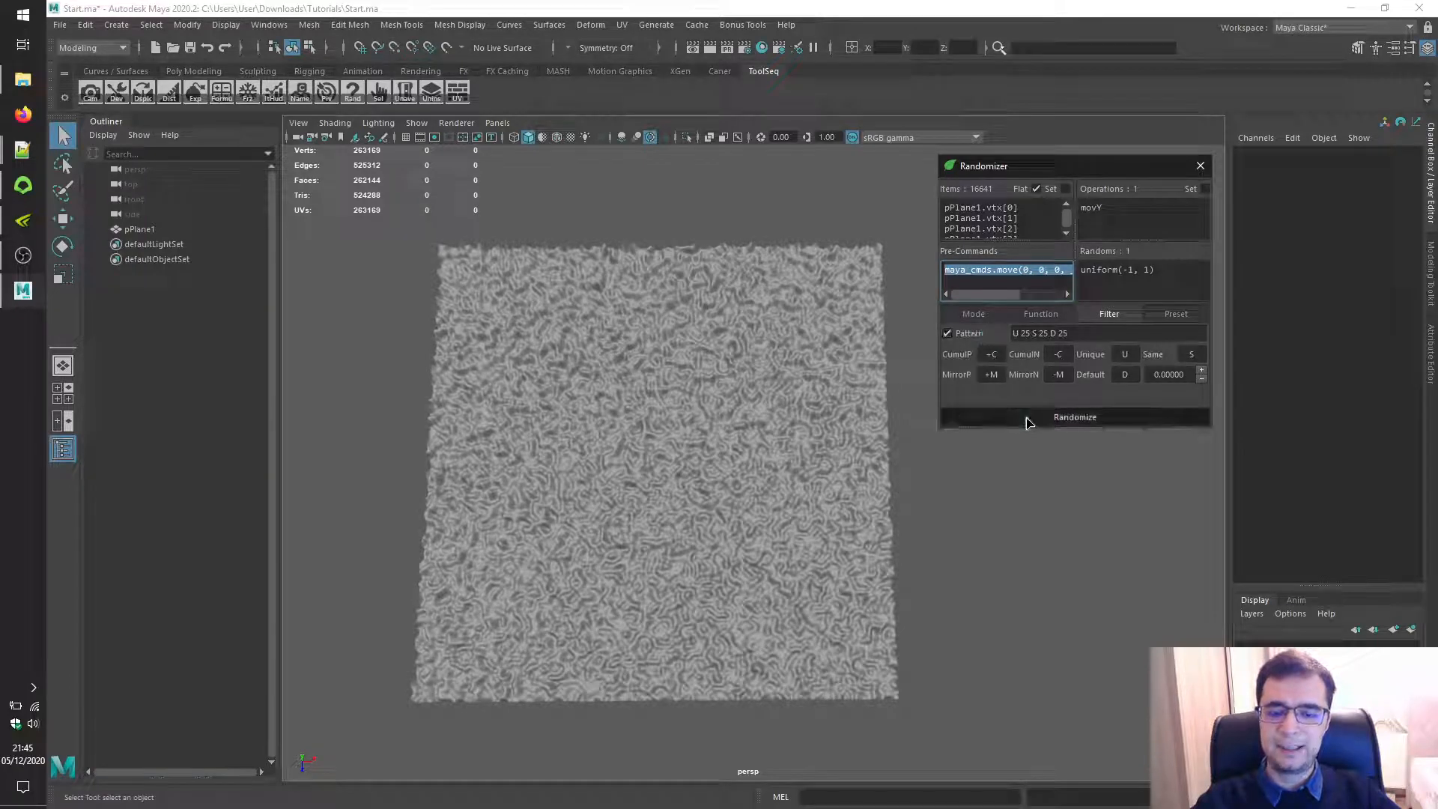
pyautogui.click(1026, 417)
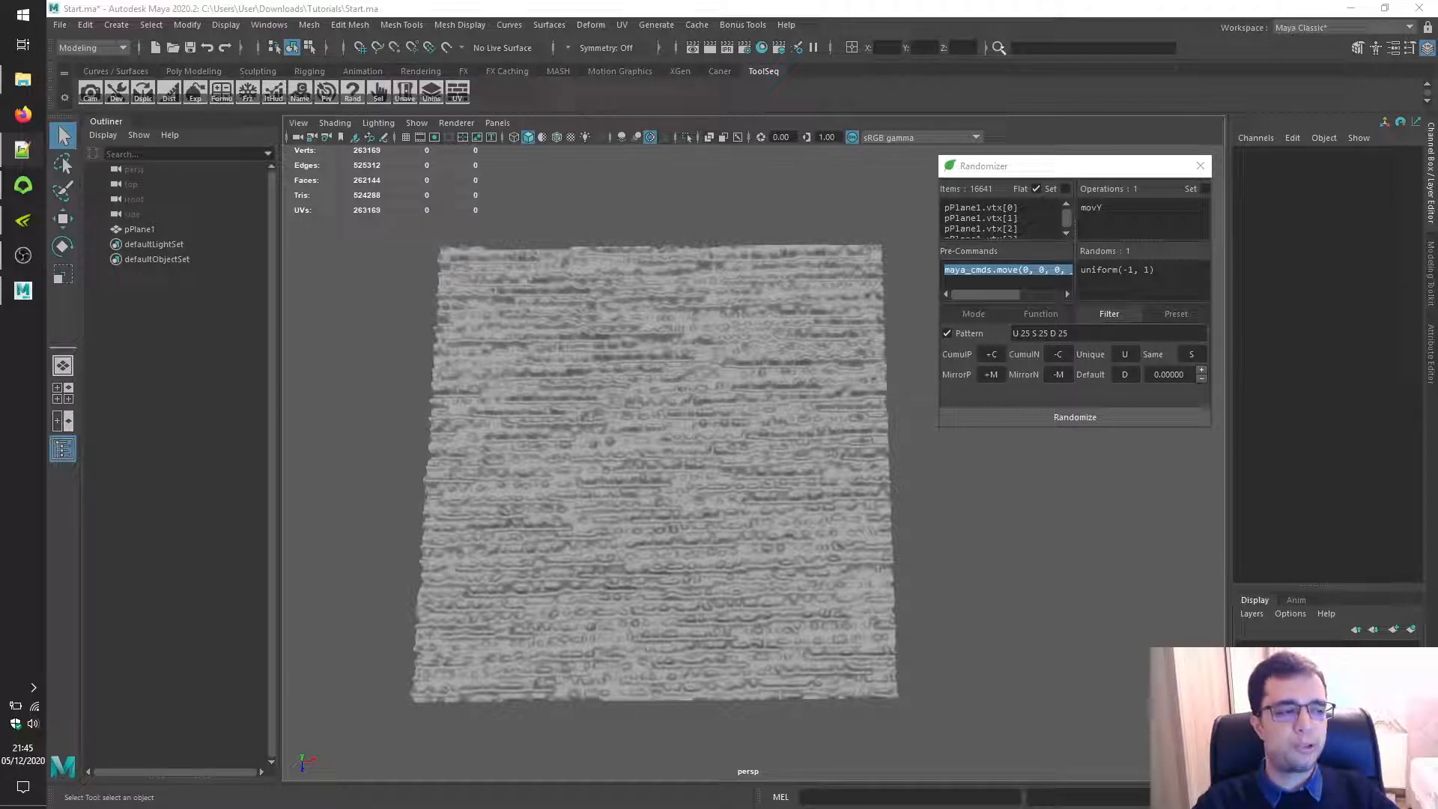
# Examine the plane's vertex values in the Component Editor, close the editor, and return the plane to object selection.
pyautogui.click(719, 71)
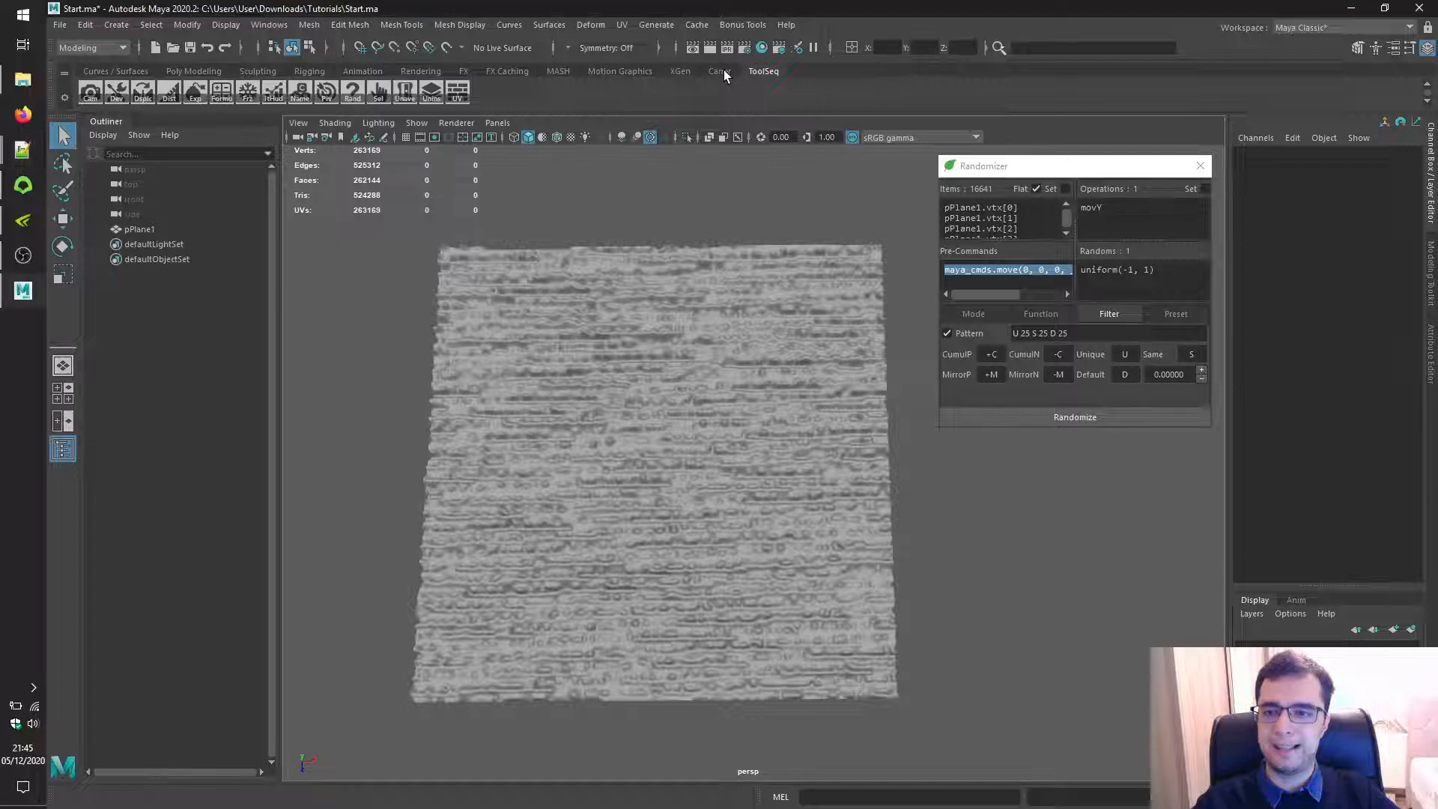
pyautogui.click(470, 92)
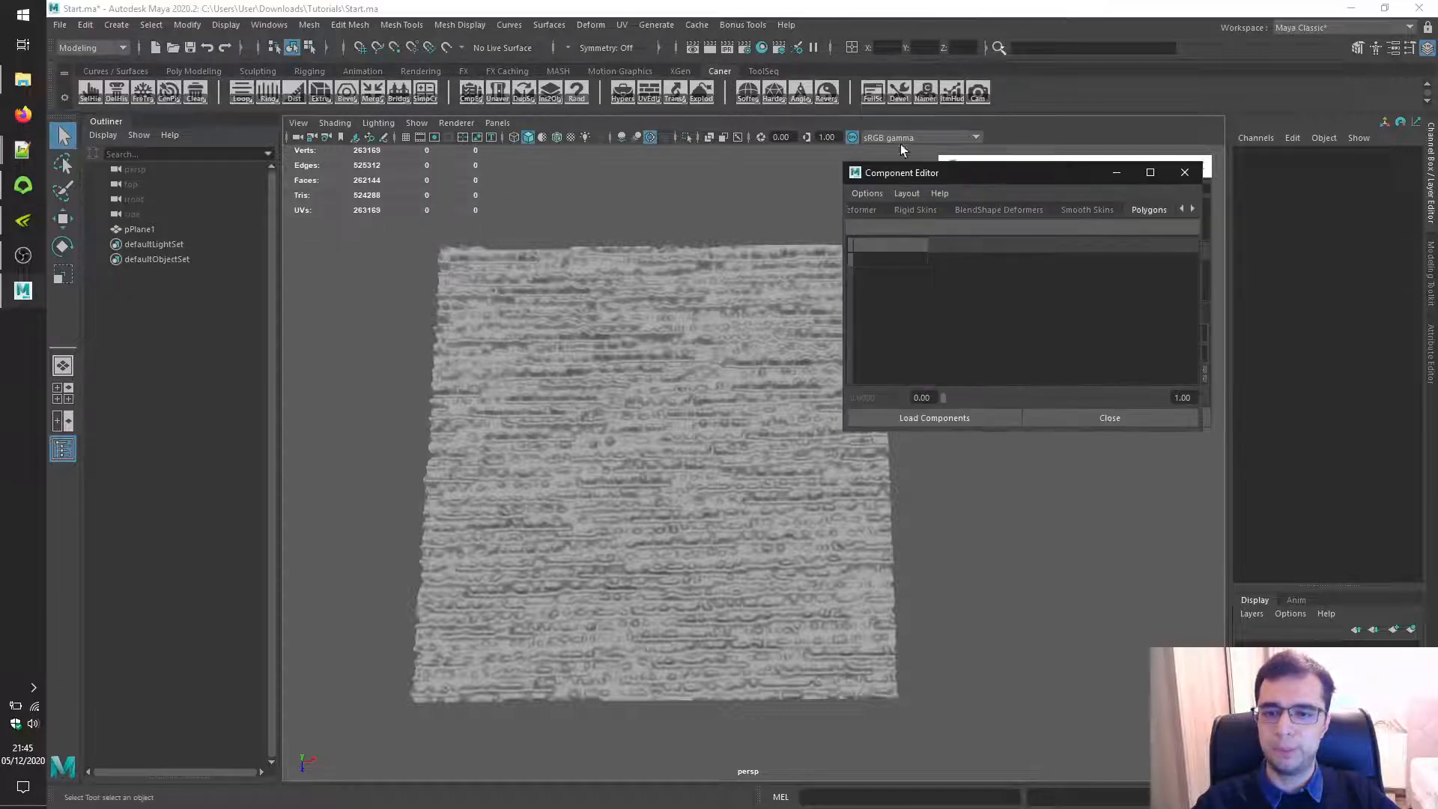
pyautogui.click(630, 324)
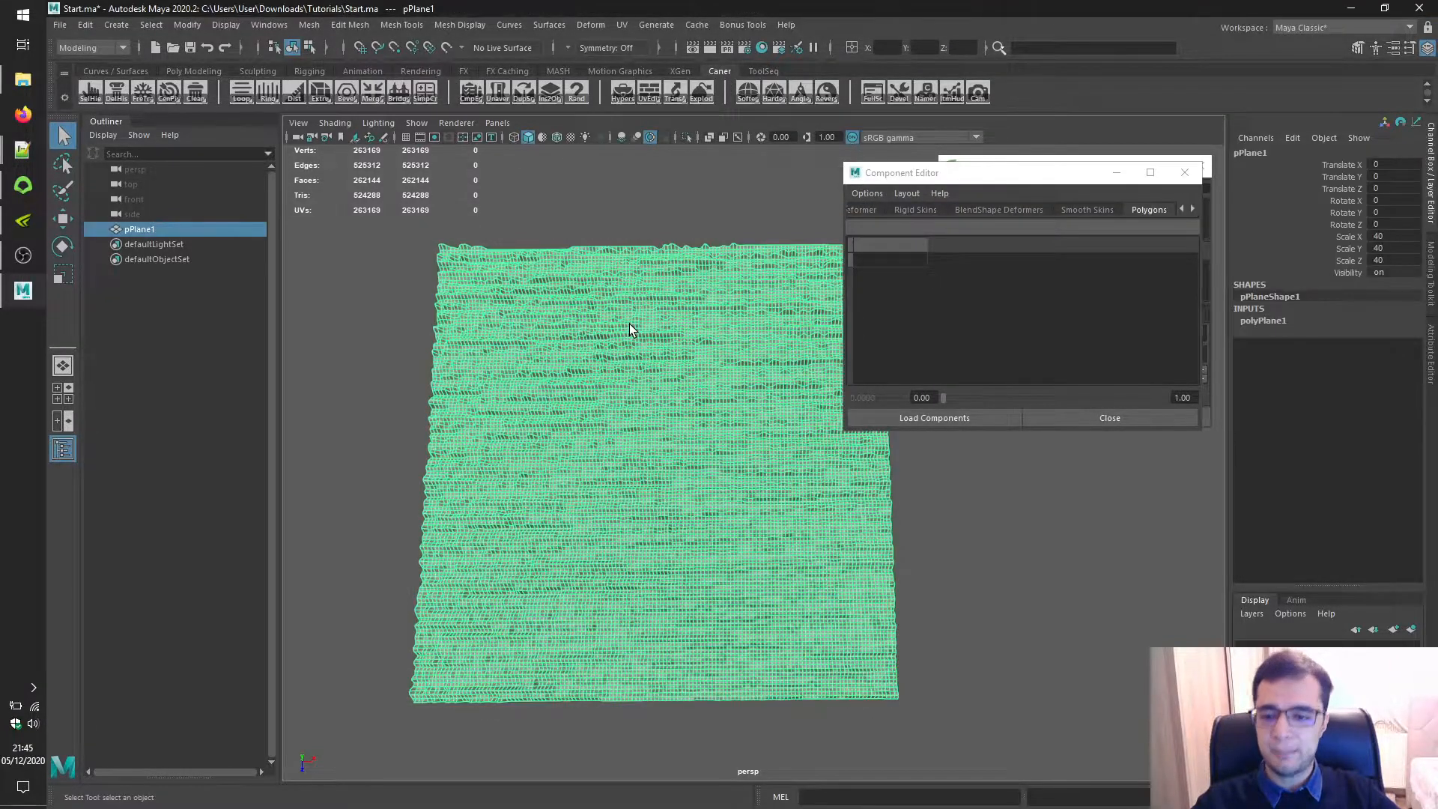
pyautogui.hotkey('ctrl', 'F9')
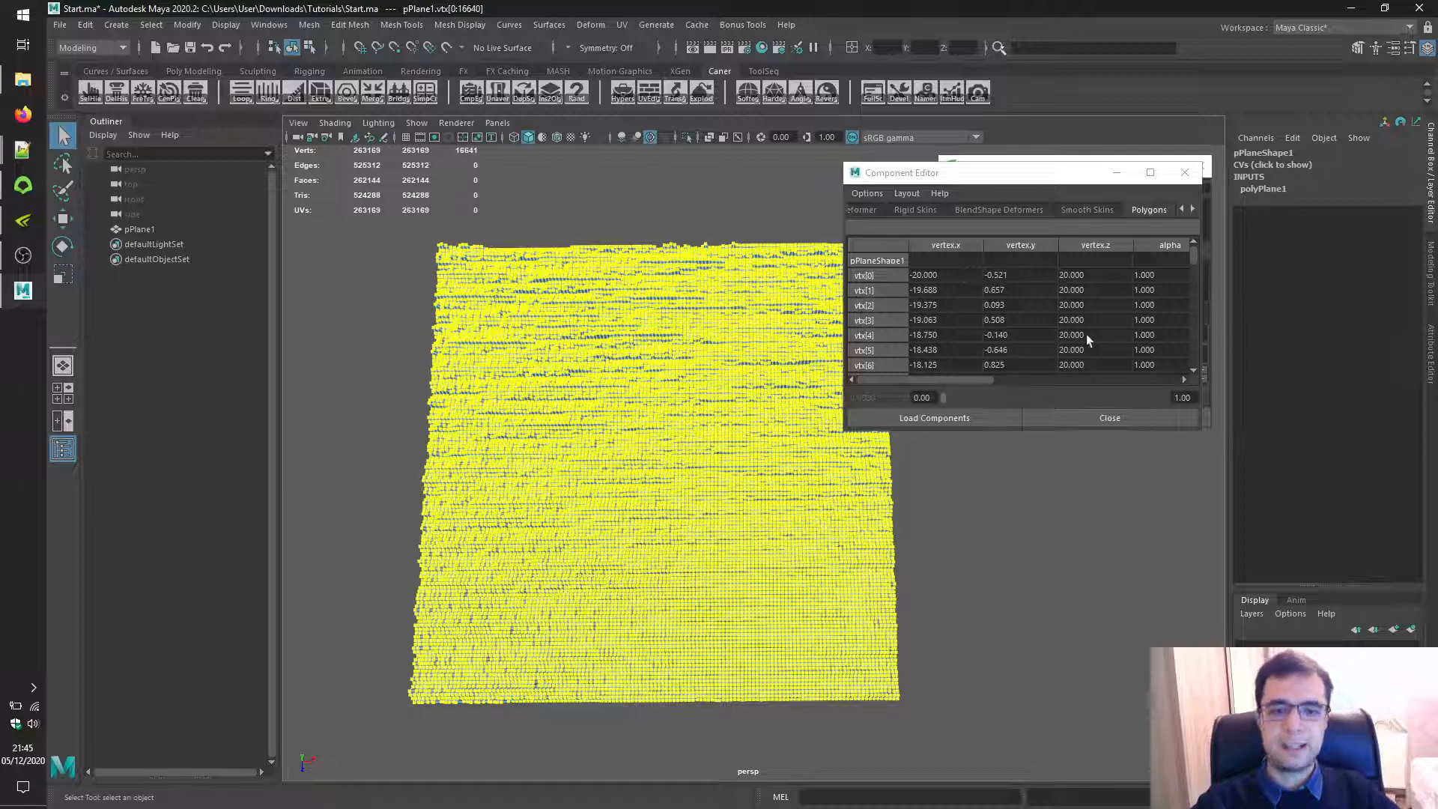
pyautogui.click(1184, 173)
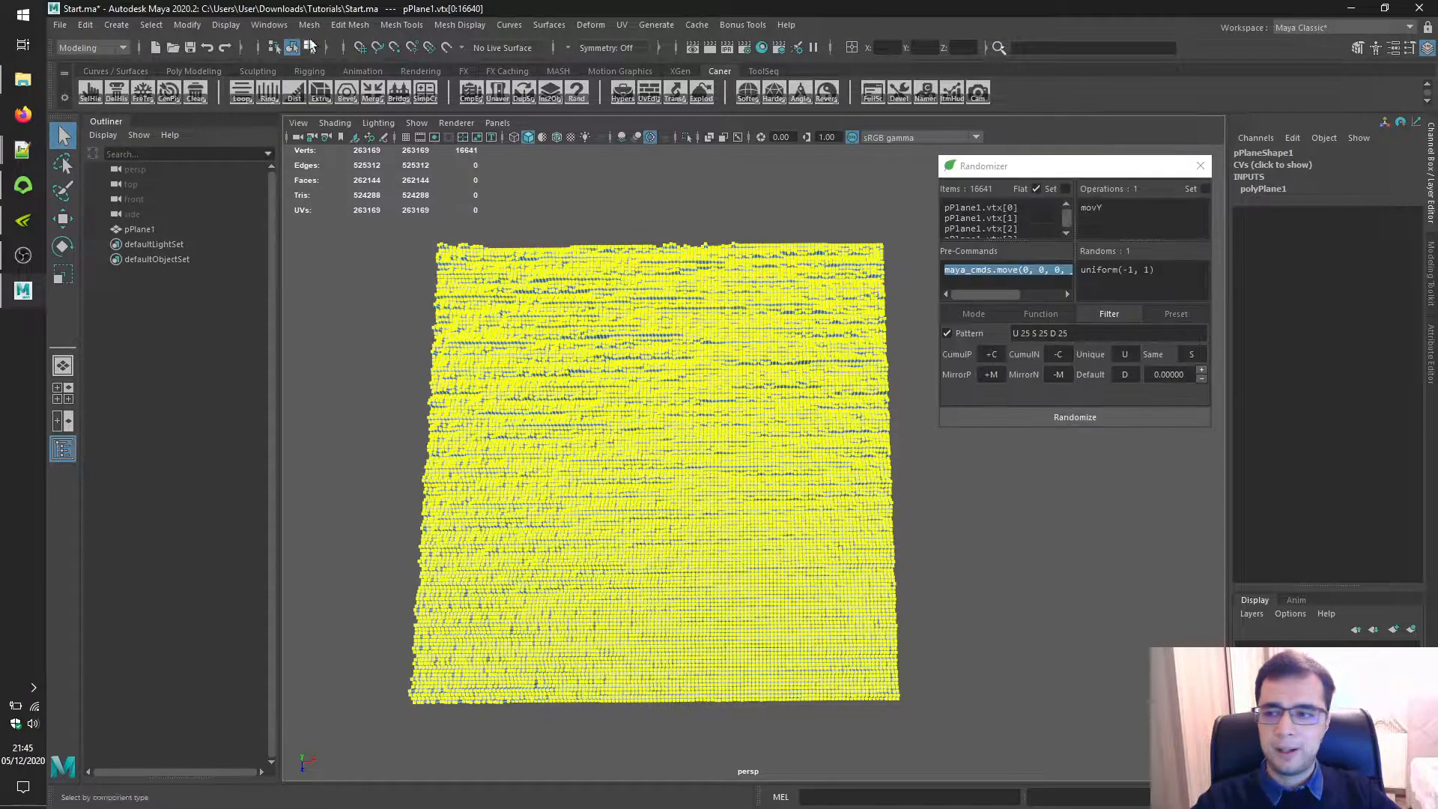
pyautogui.click(310, 46)
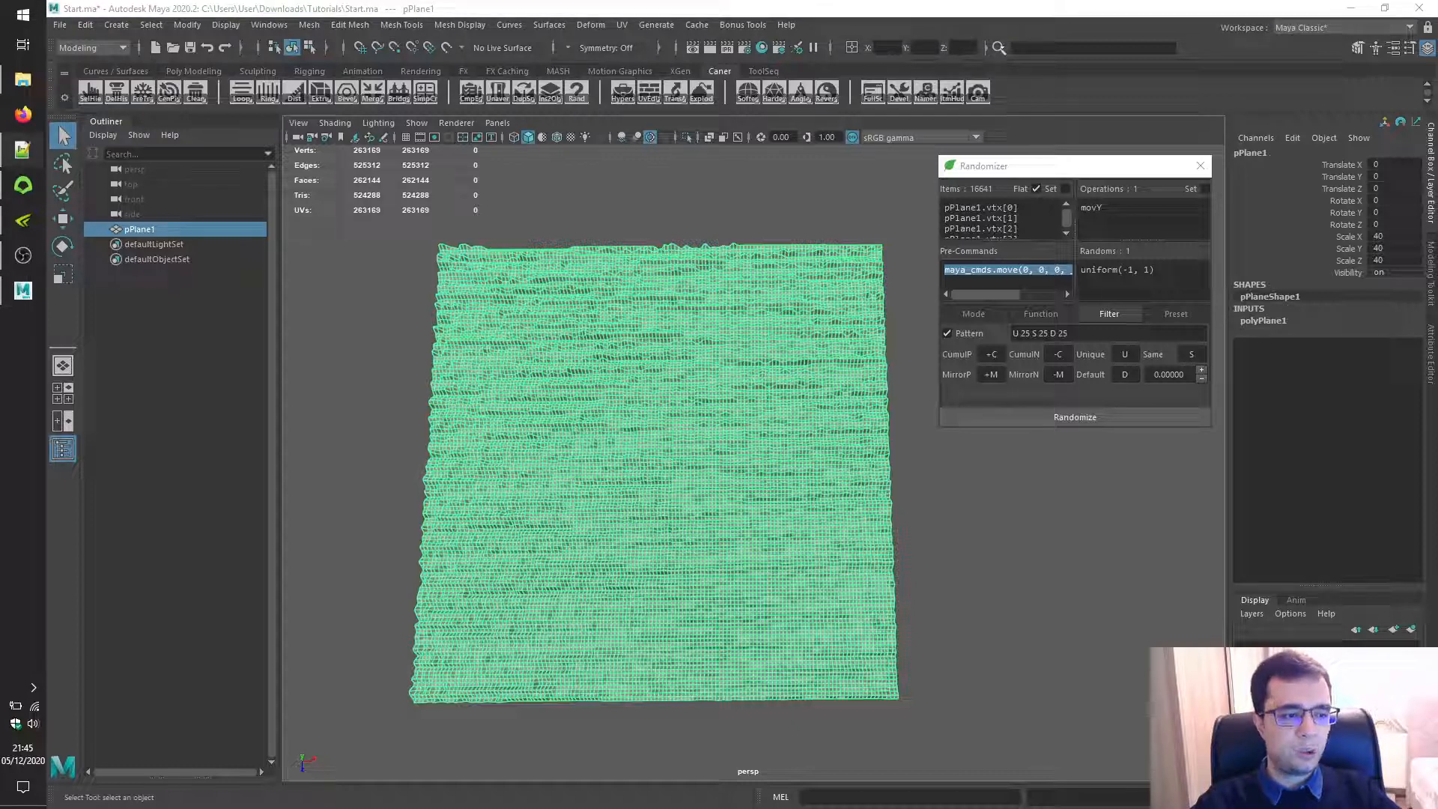
# Set the filter pattern to U 4 S 5 D 16, deselect the plane, and randomize its vertices several times.
pyautogui.click(1058, 332)
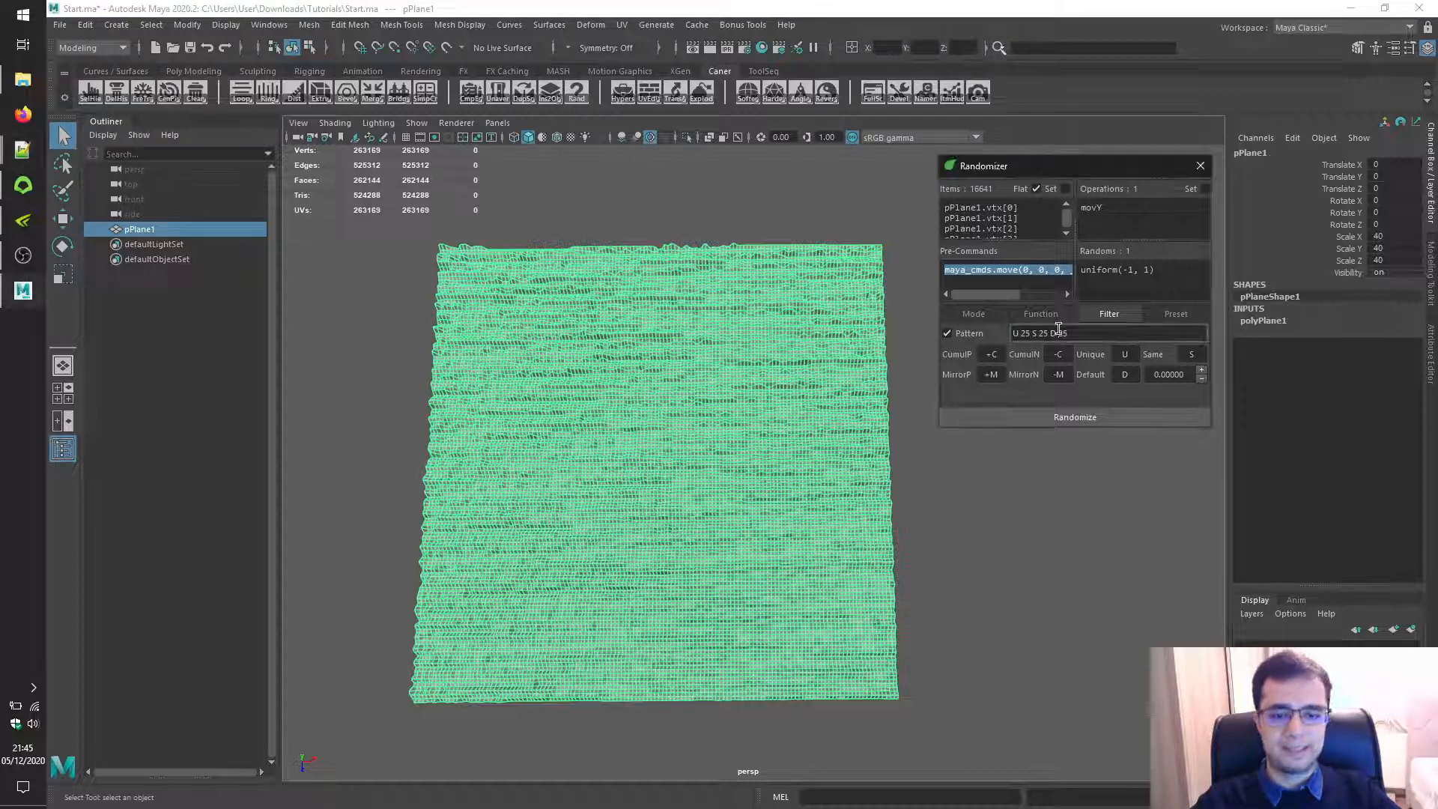
pyautogui.hotkey('ctrl', 'a')
pyautogui.write('U 4 S 5 D 16')
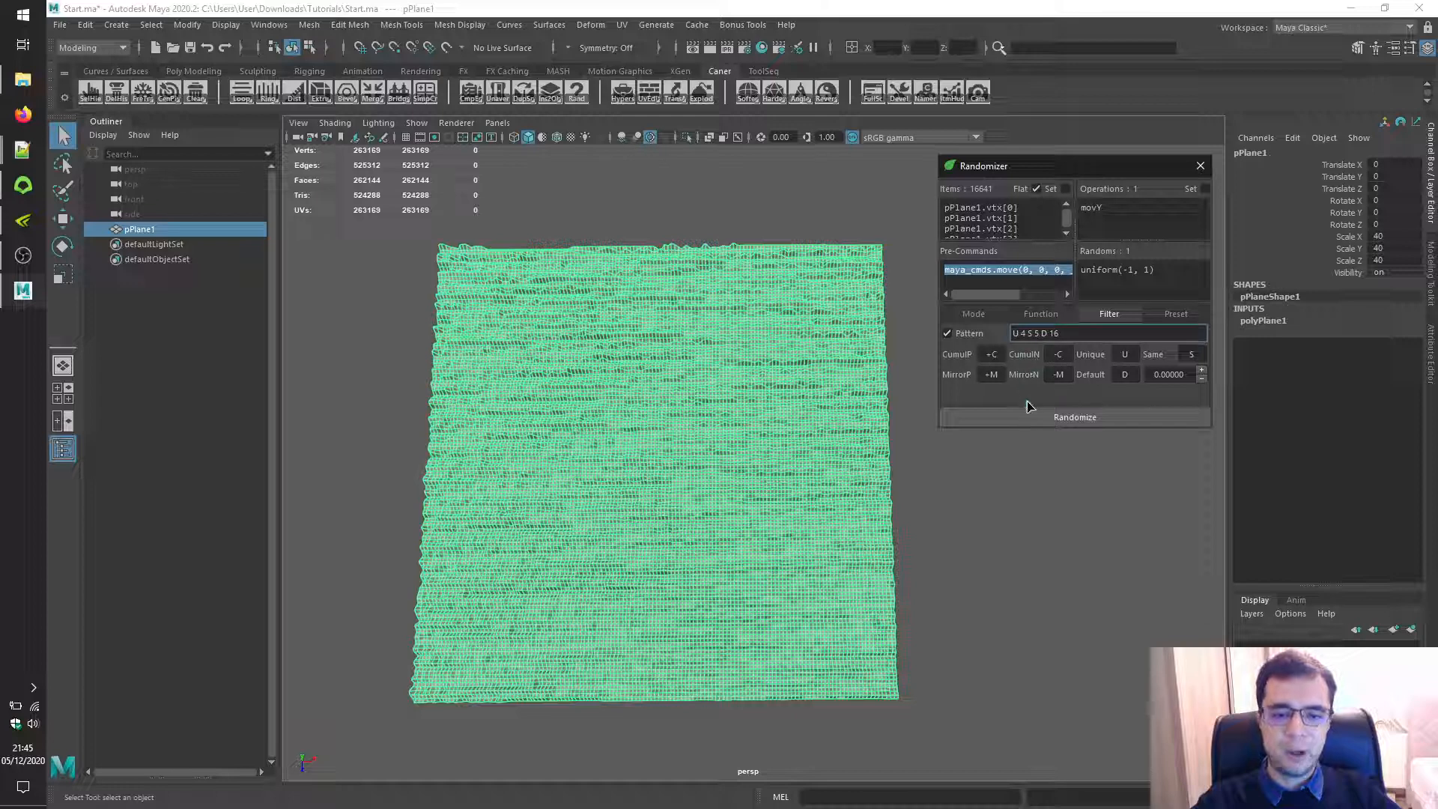
pyautogui.click(1056, 459)
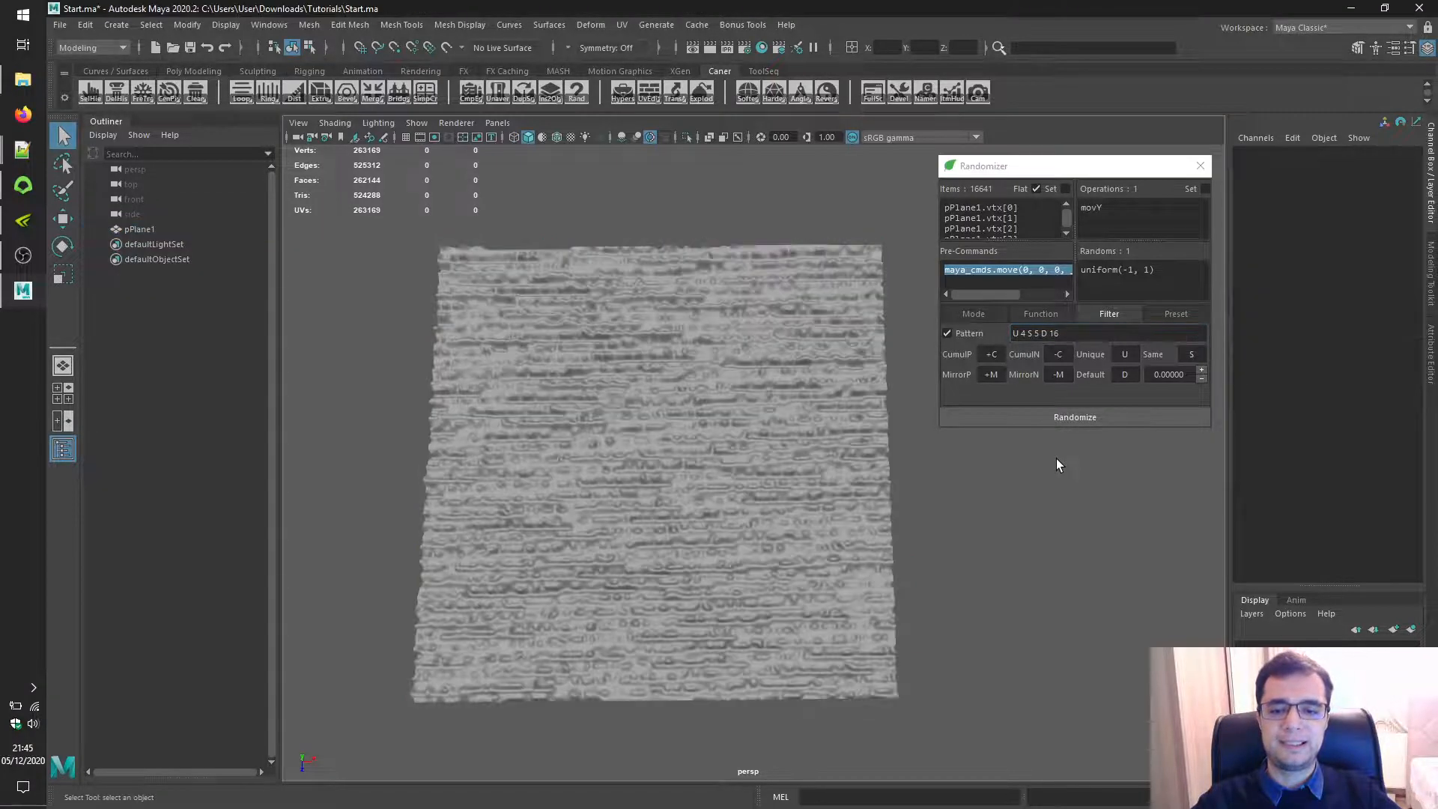
pyautogui.click(1138, 419)
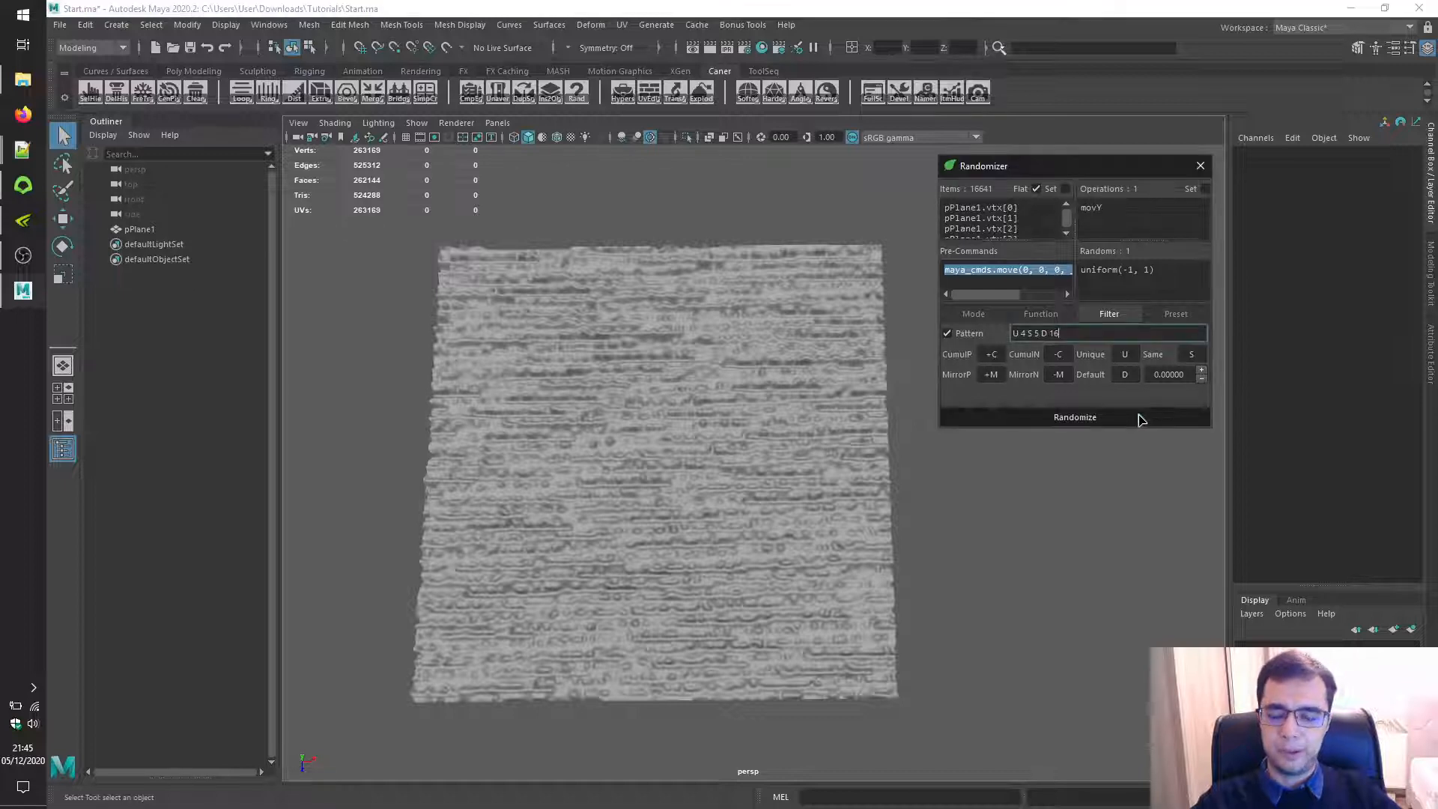
pyautogui.click(1139, 419)
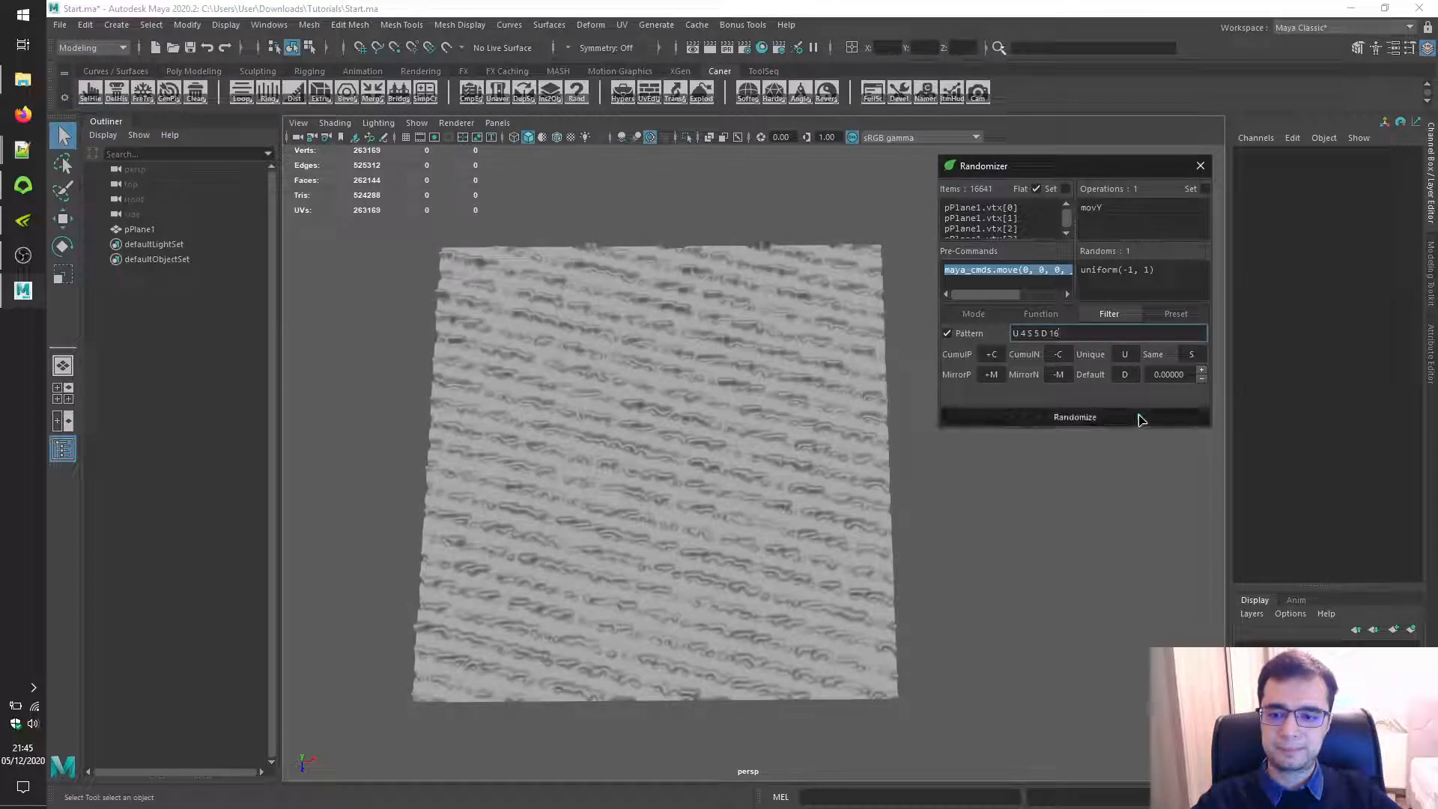
pyautogui.click(1138, 419)
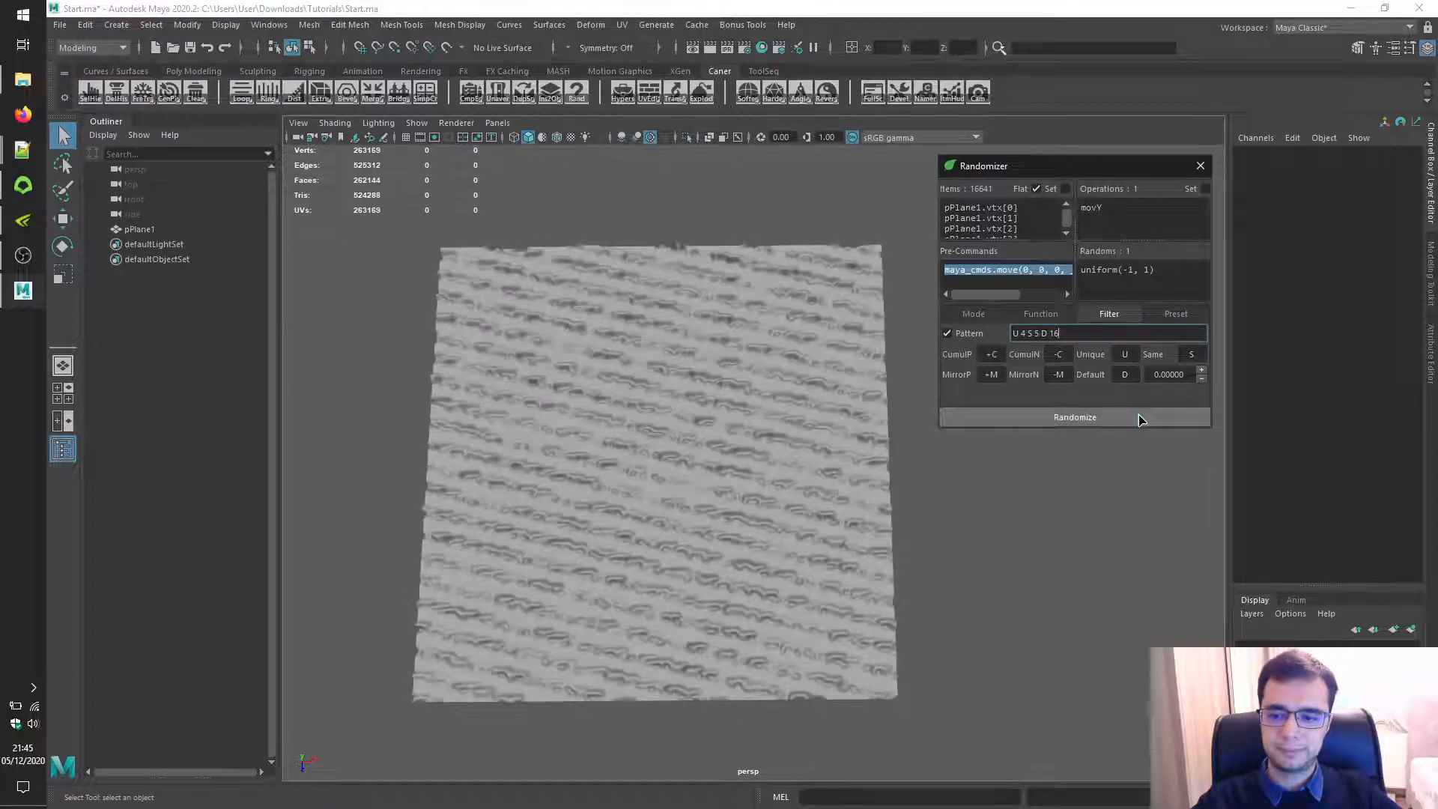
pyautogui.click(1138, 419)
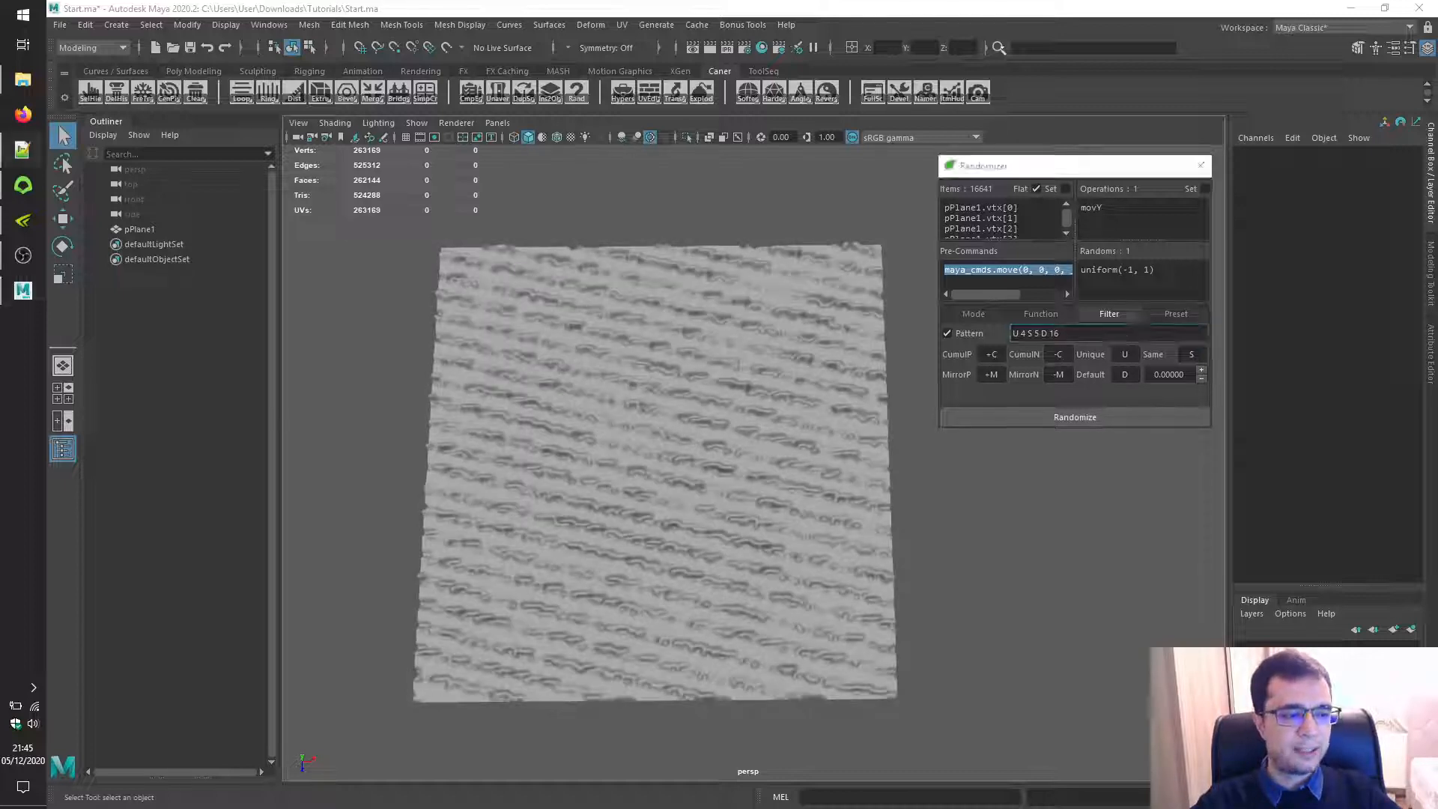
# Set the filter pattern to U 40 S 10 D 120 and randomize the vertices several times.
pyautogui.tripleClick(1101, 341)
pyautogui.write('U 40 S 10 D 120')
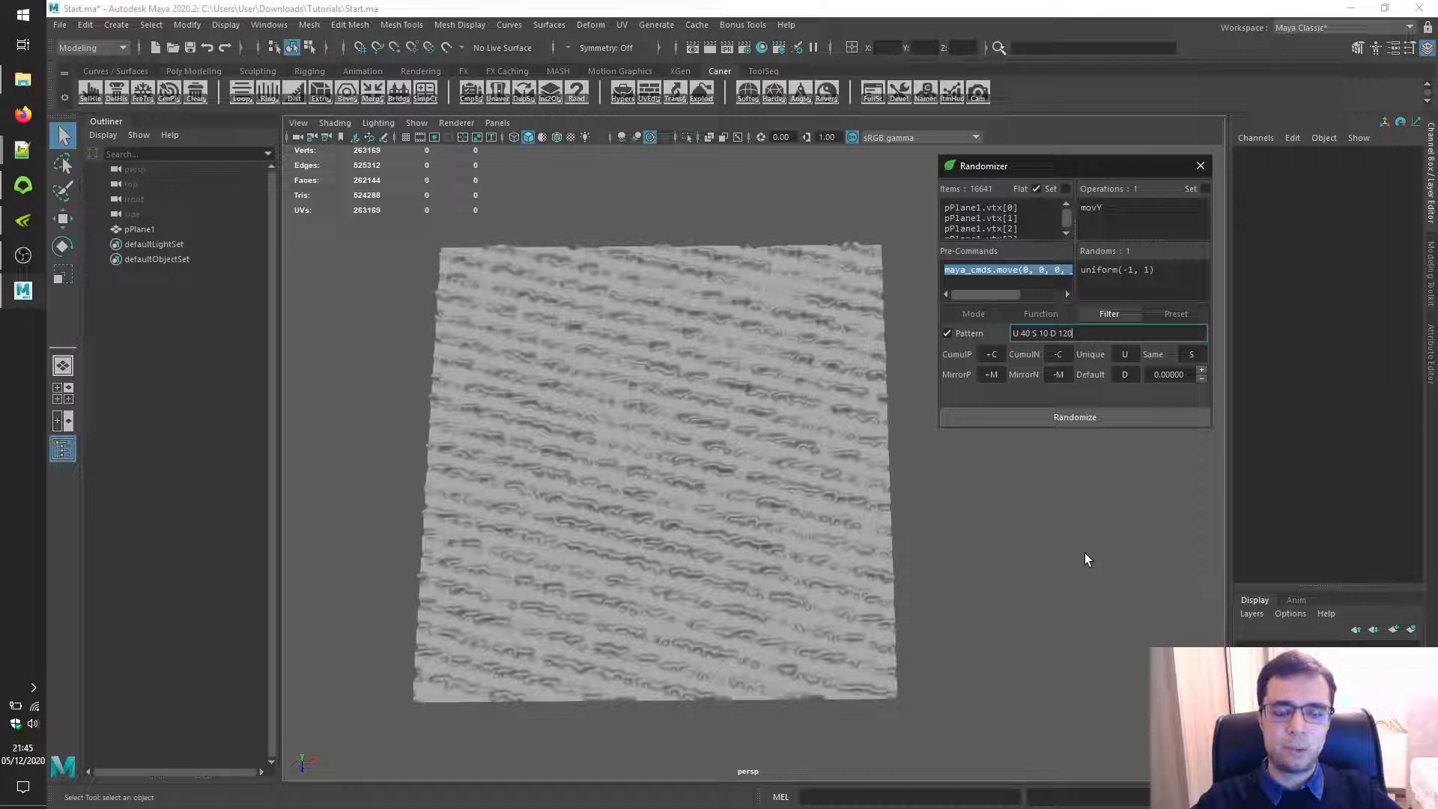
pyautogui.click(1120, 419)
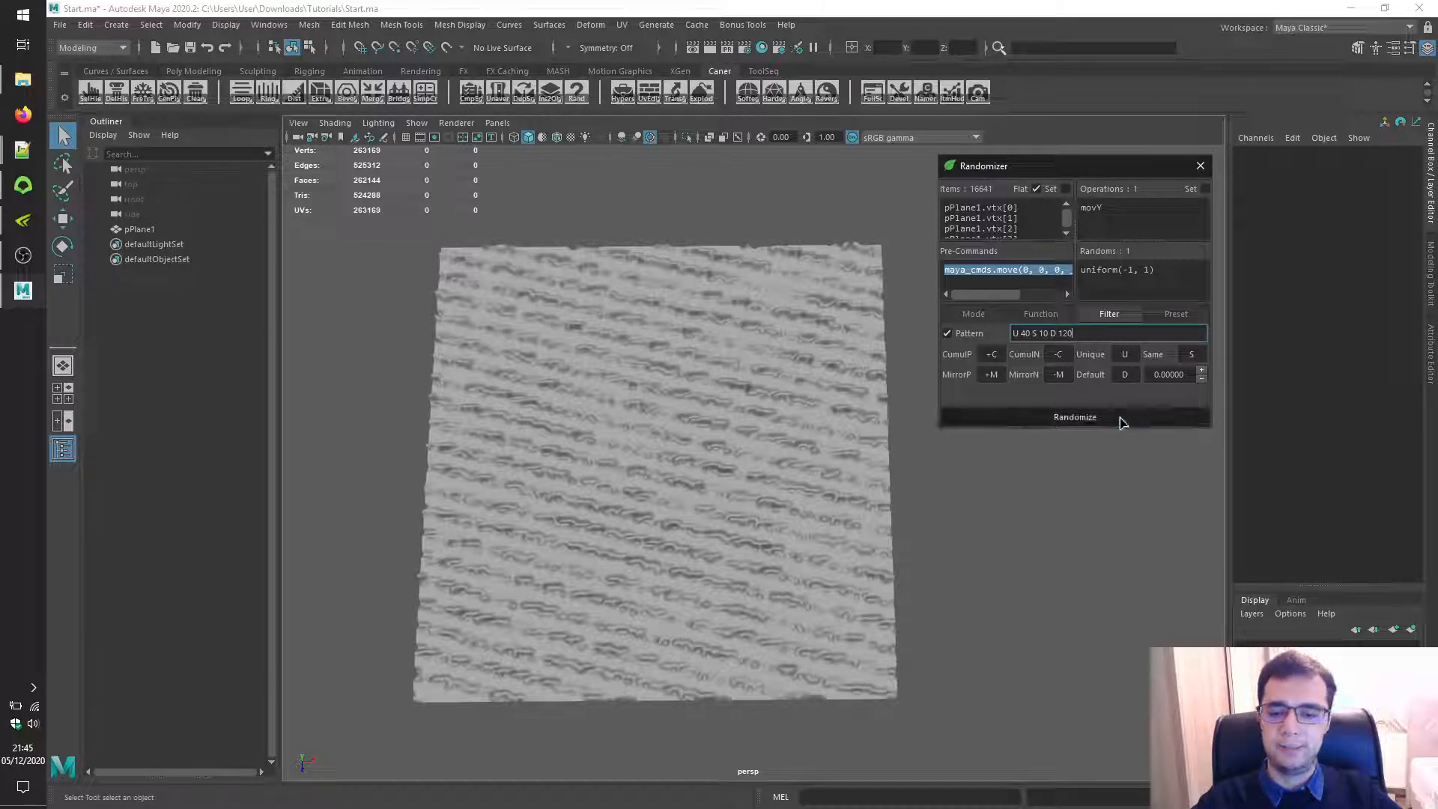
pyautogui.click(1121, 420)
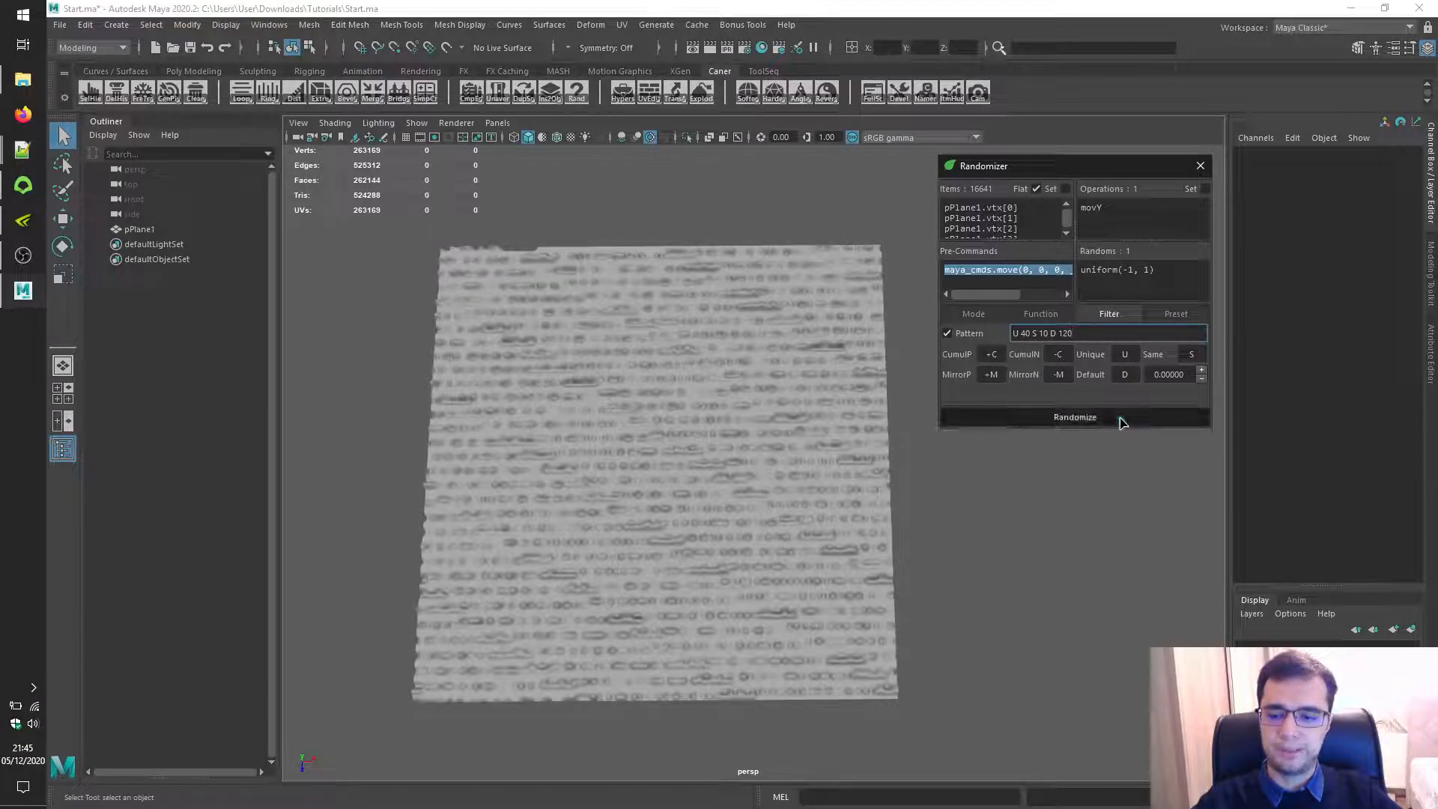
pyautogui.click(1128, 419)
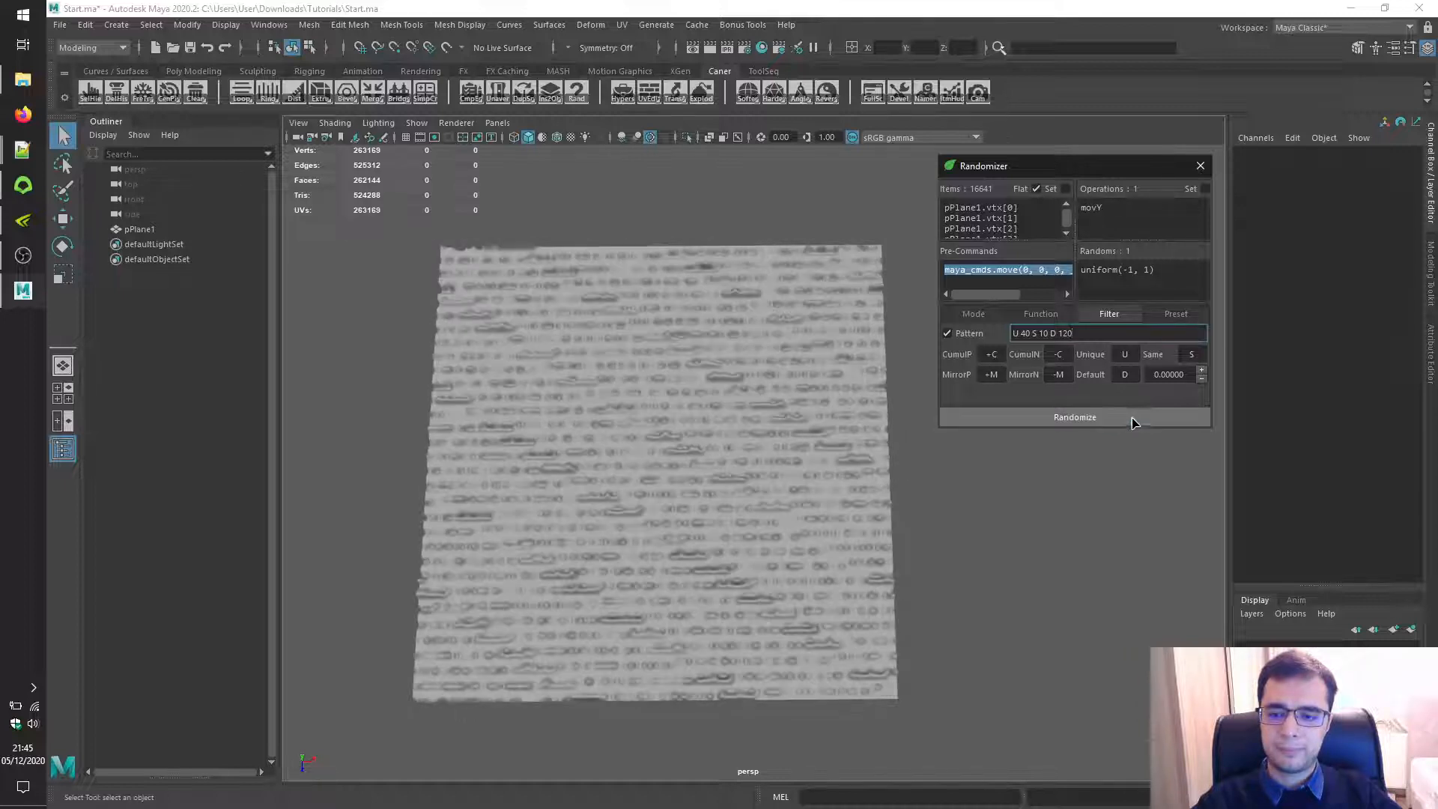
pyautogui.click(1131, 419)
pyautogui.click(1131, 420)
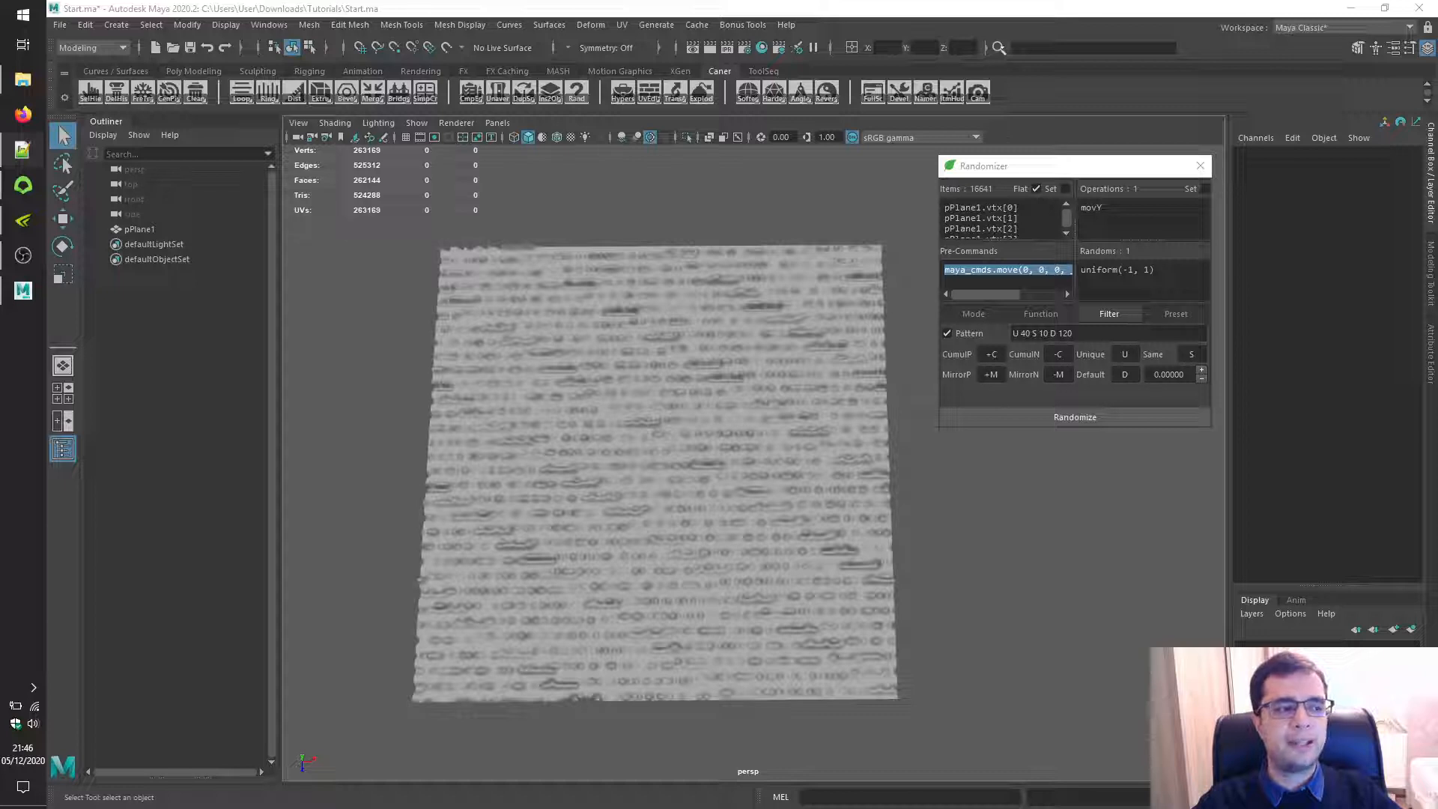
# Shuffle the order of the Randomizer's vertex items and randomize with the pattern U 40 S 10 D 120.
pyautogui.rightClick(1030, 213)
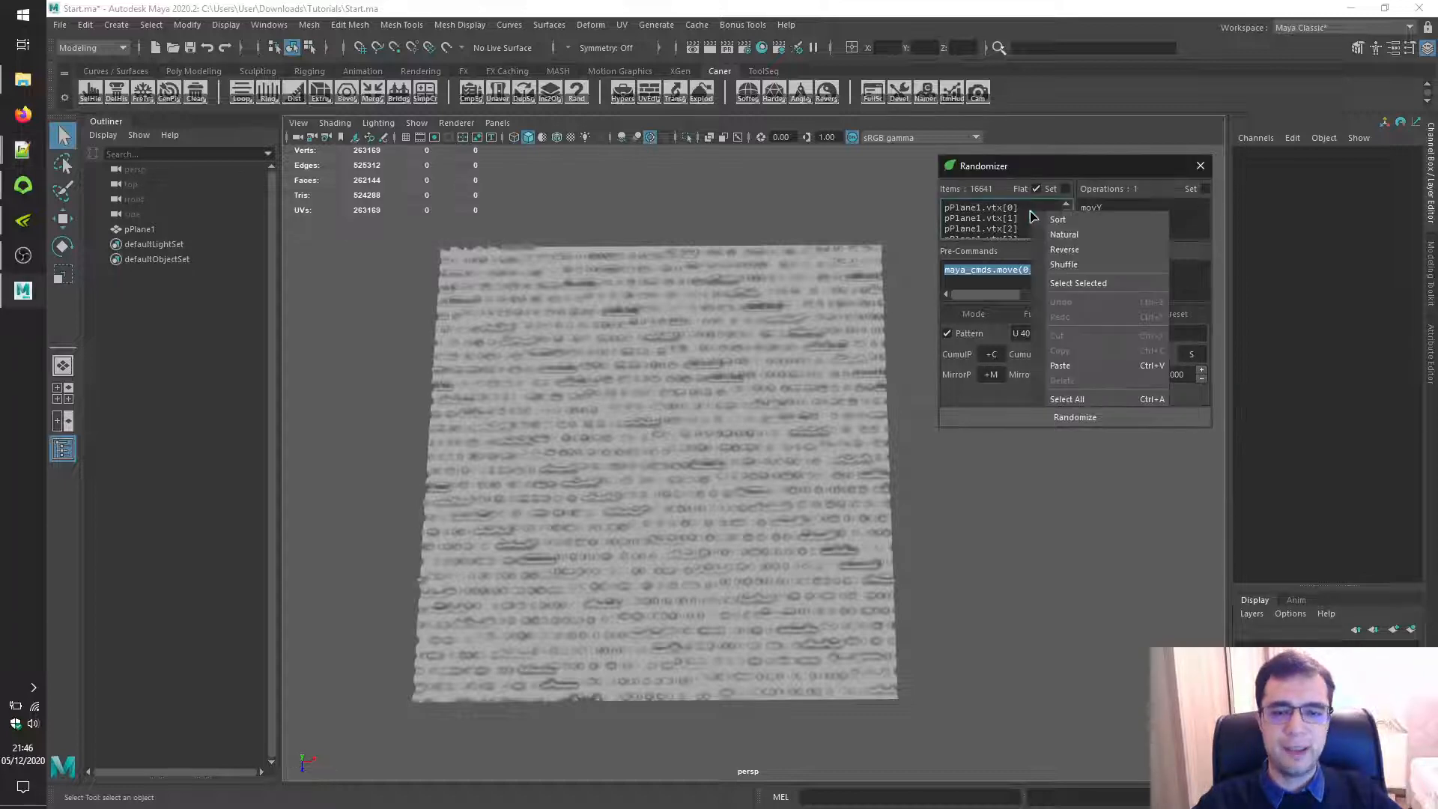
pyautogui.click(1090, 266)
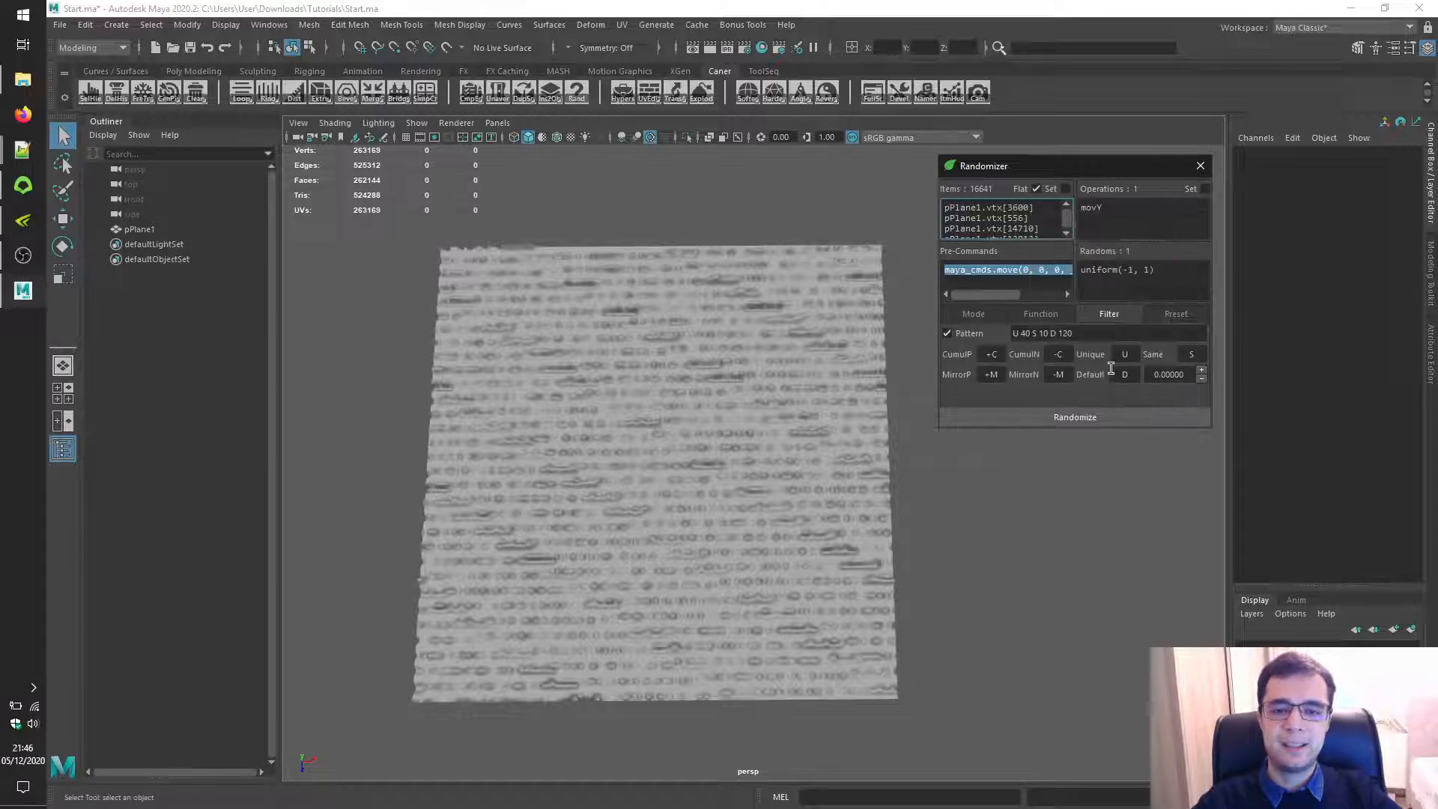
pyautogui.click(1136, 420)
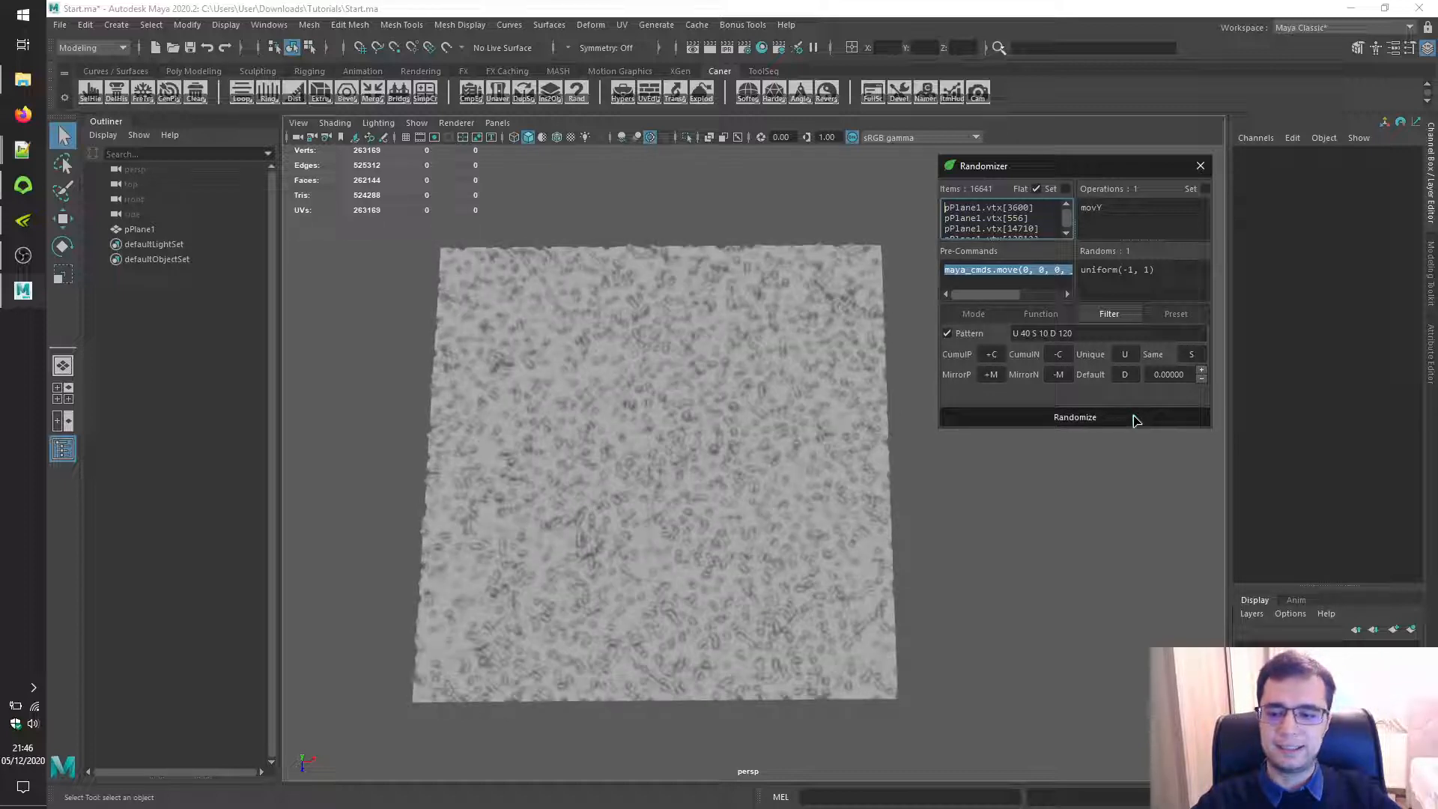
# Sort the Randomizer's shuffled vertex items back into natural order.
pyautogui.rightClick(1049, 215)
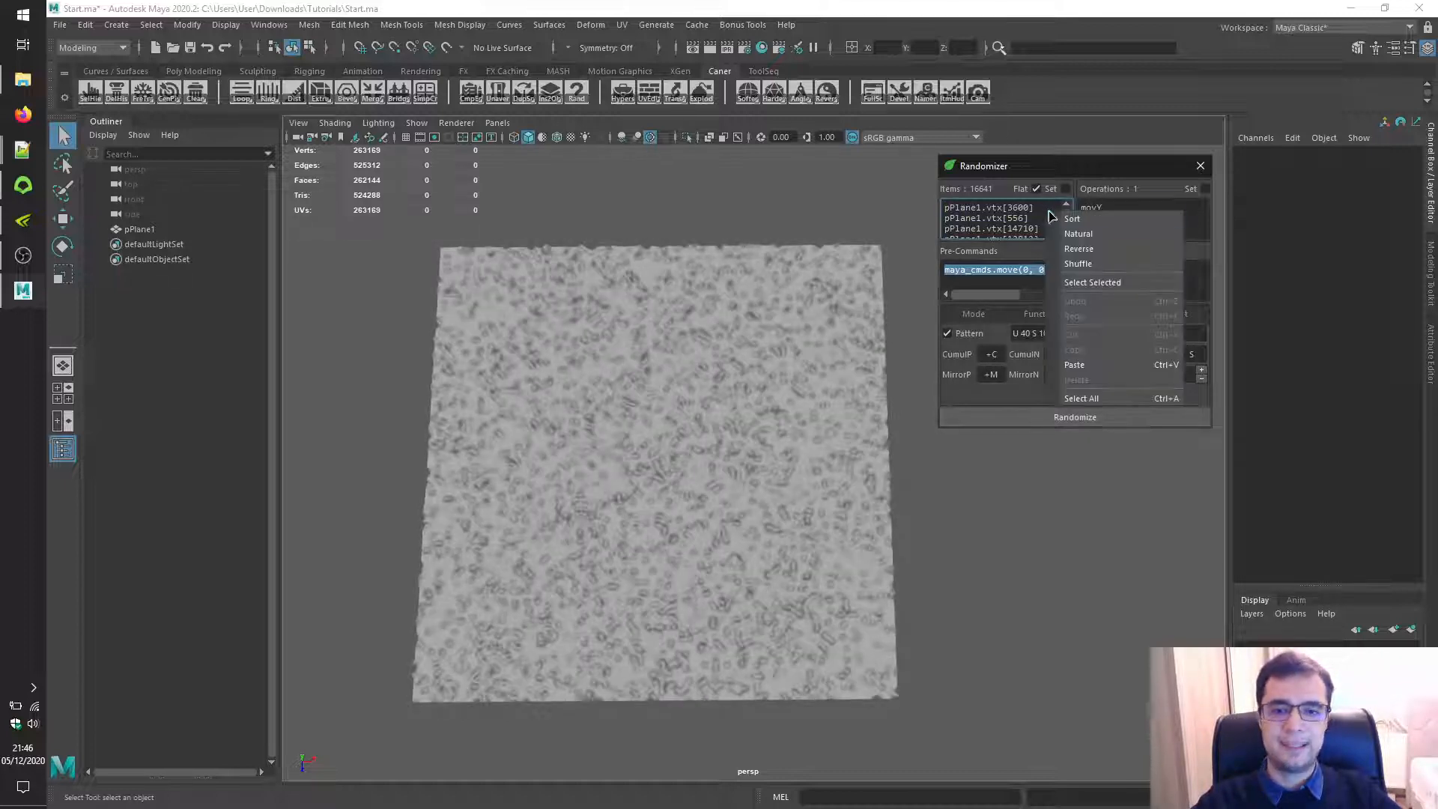
pyautogui.click(1079, 234)
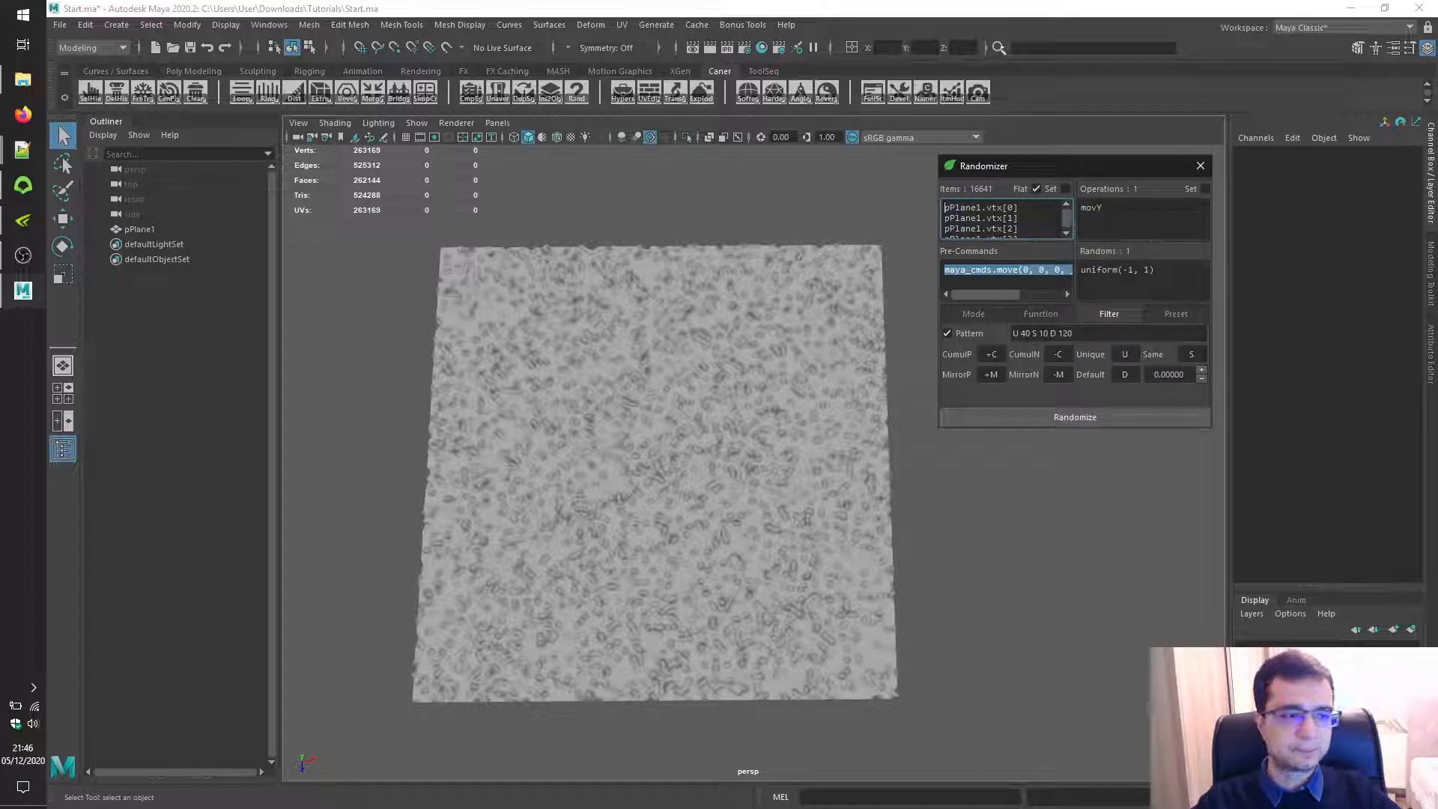
pyautogui.hotkey('alt', 'Tab')
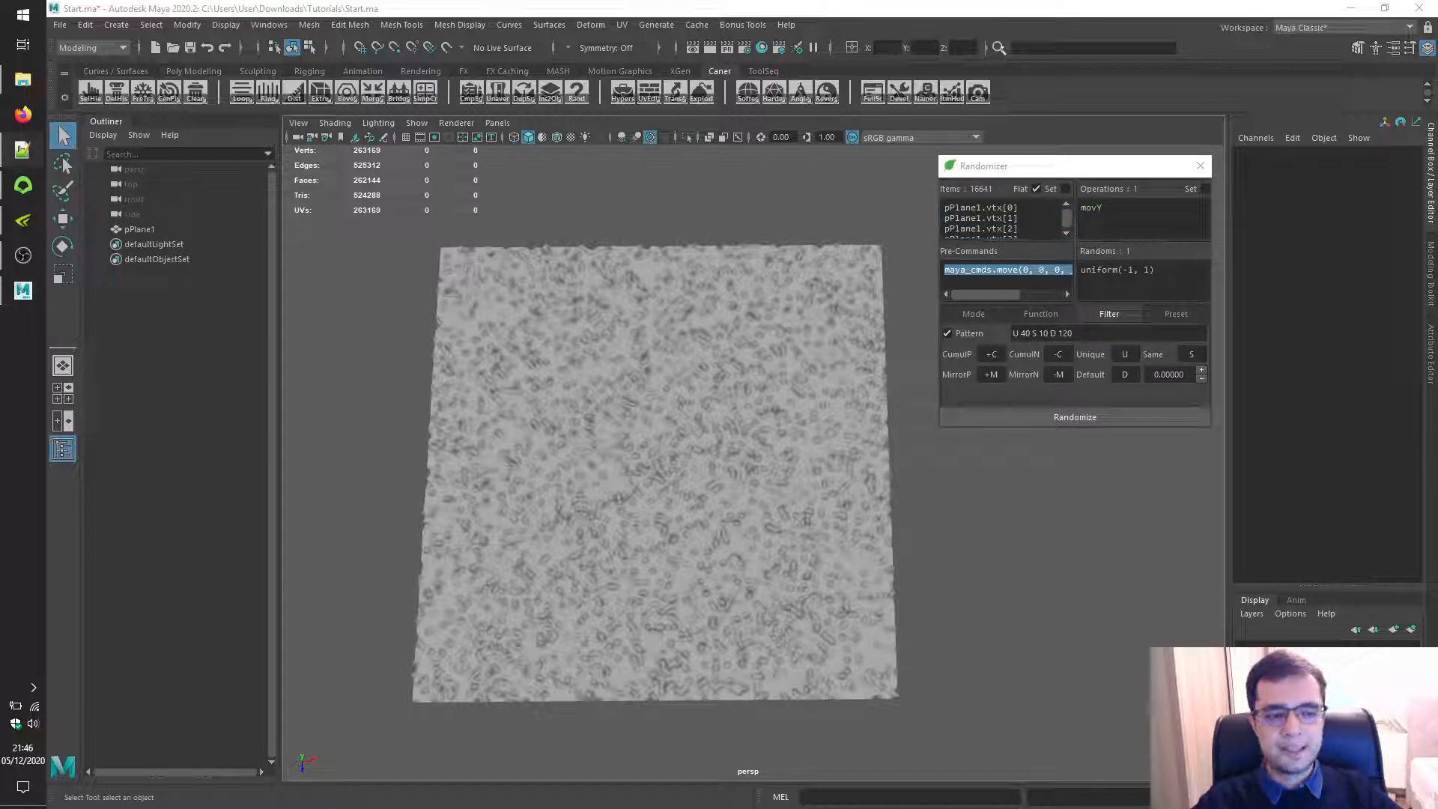
# Highlight the CumulP code, enlarge the Randomizer window, and examine the before-and-after number sequences for +C 6 in Notepad++.
pyautogui.click(990, 355)
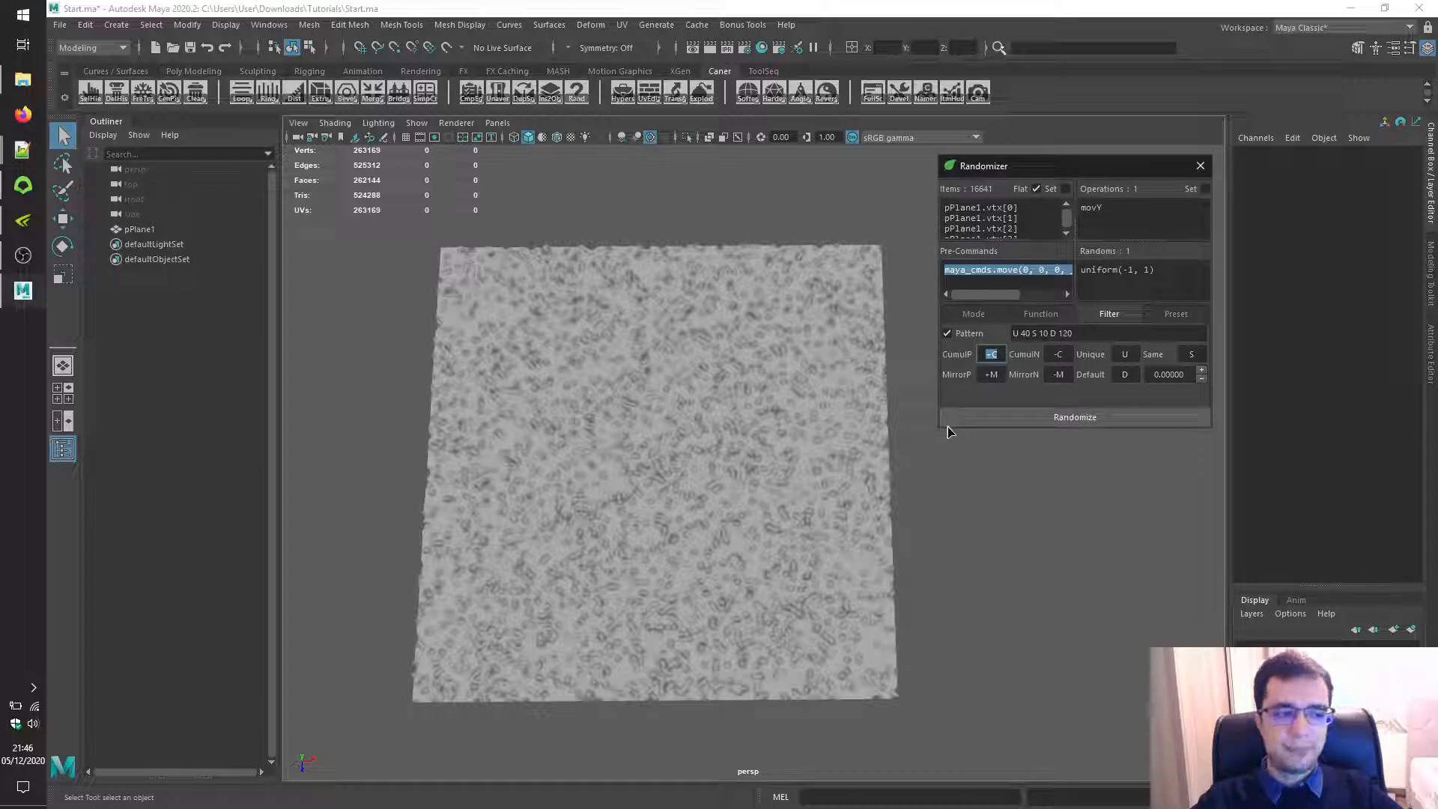
pyautogui.moveTo(940, 428); pyautogui.dragTo(909, 454)
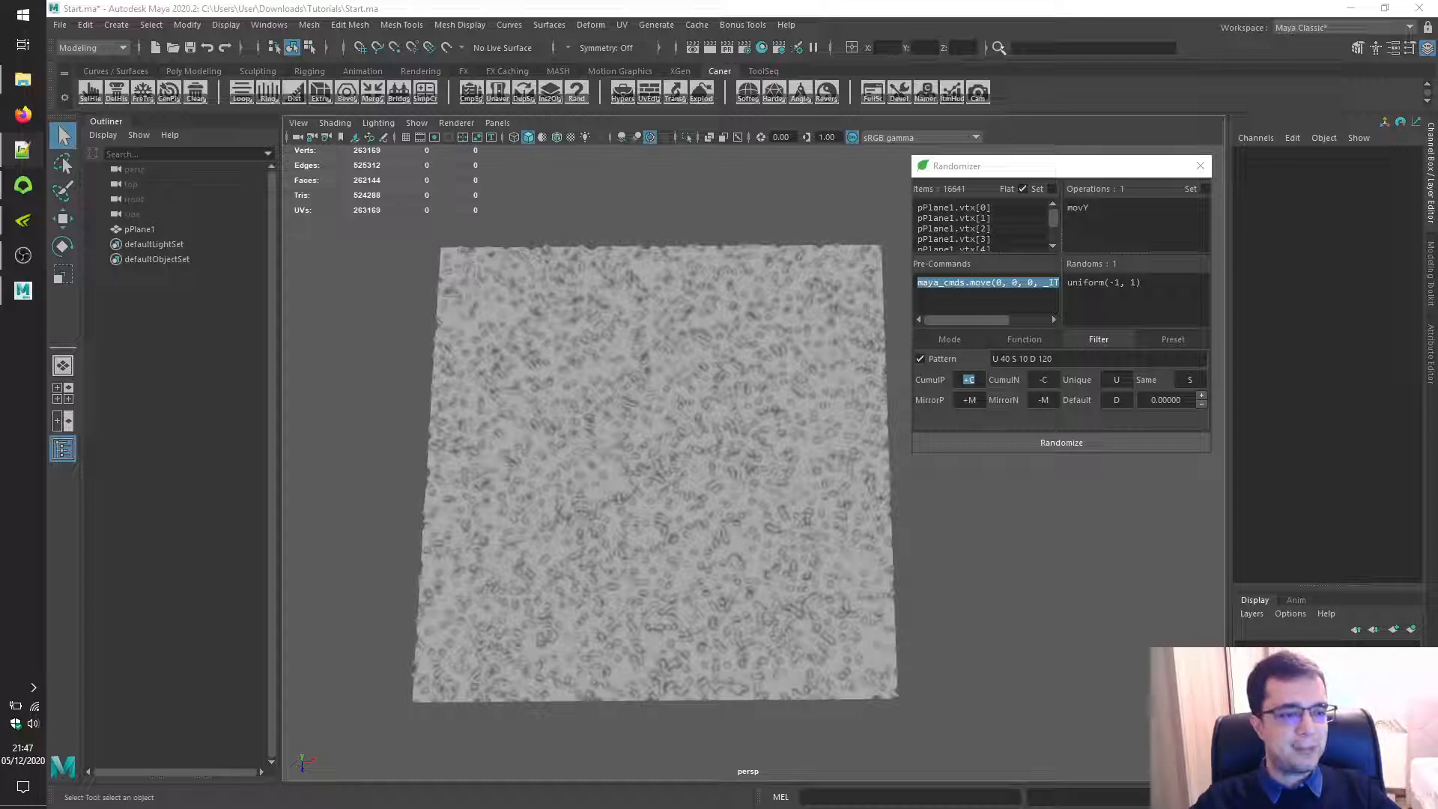
pyautogui.moveTo(1437, 521); pyautogui.dragTo(491, 304)
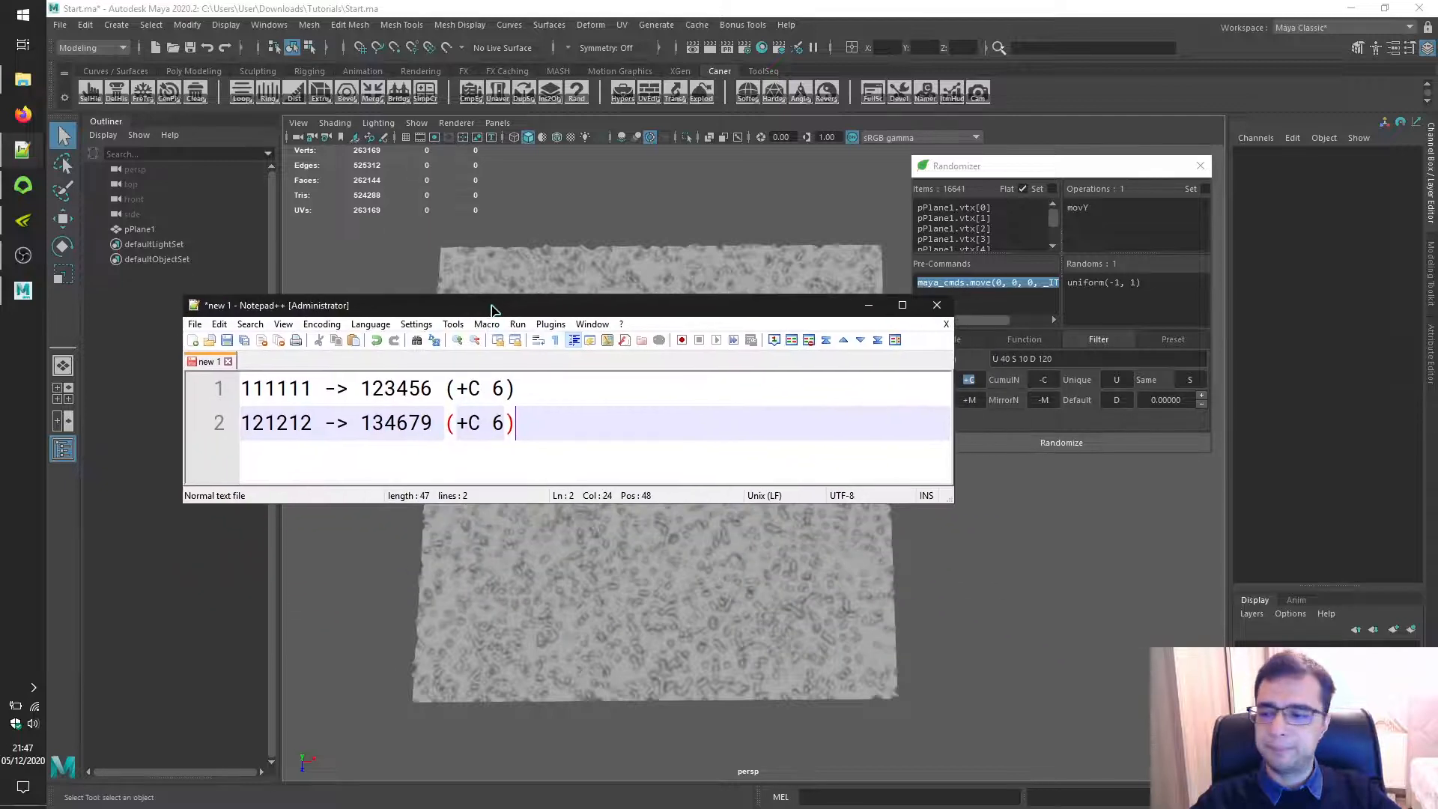
pyautogui.doubleClick(273, 389)
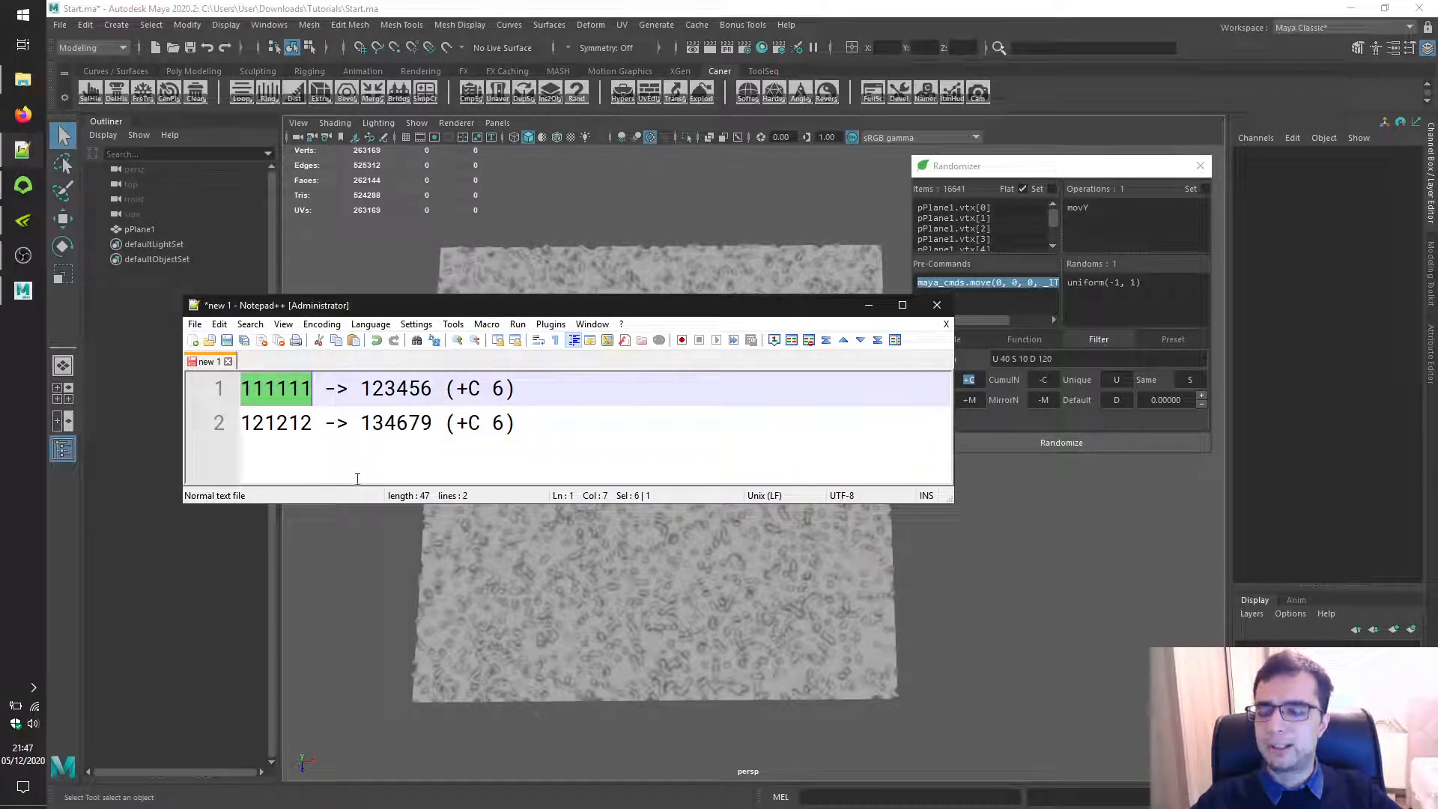
pyautogui.doubleClick(399, 388)
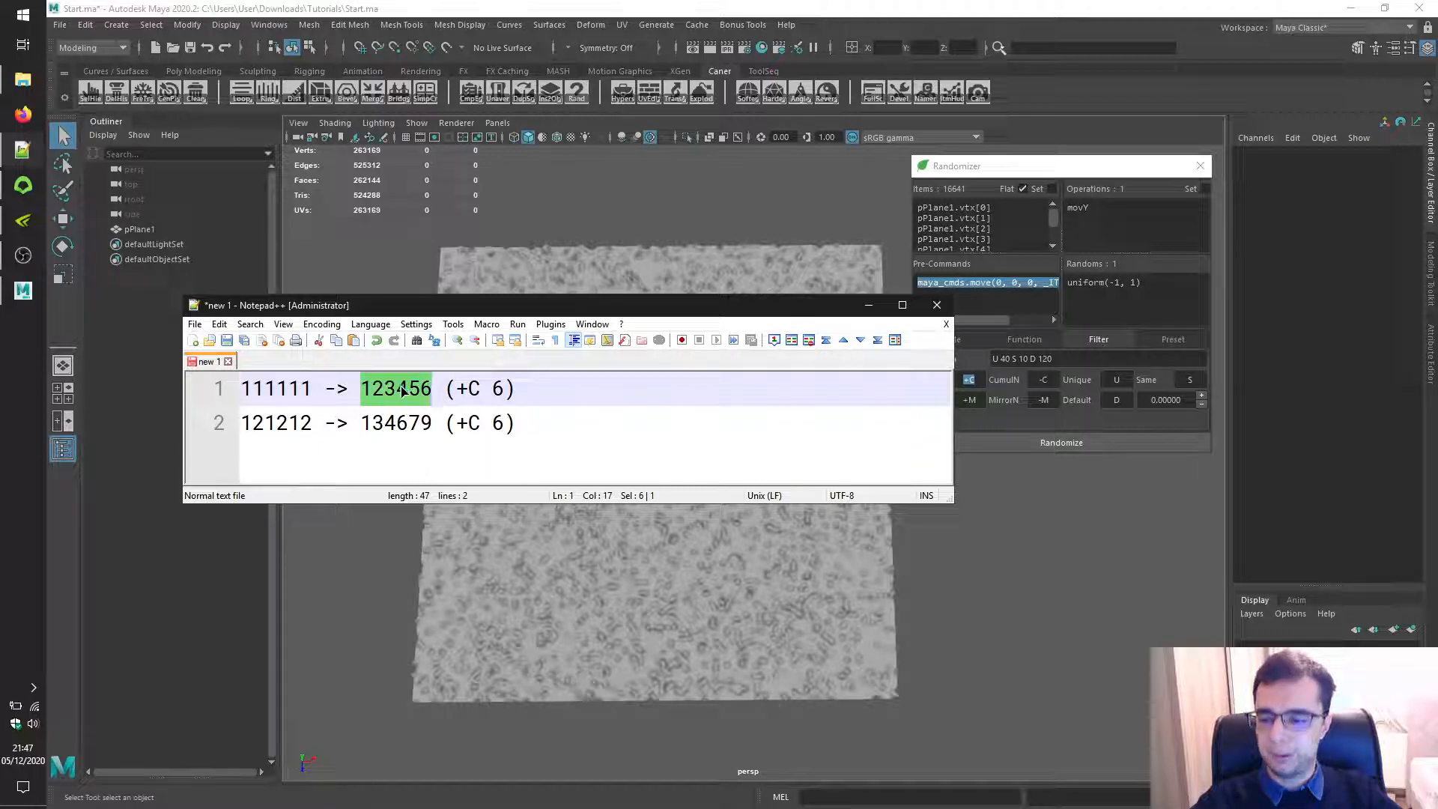
pyautogui.doubleClick(275, 423)
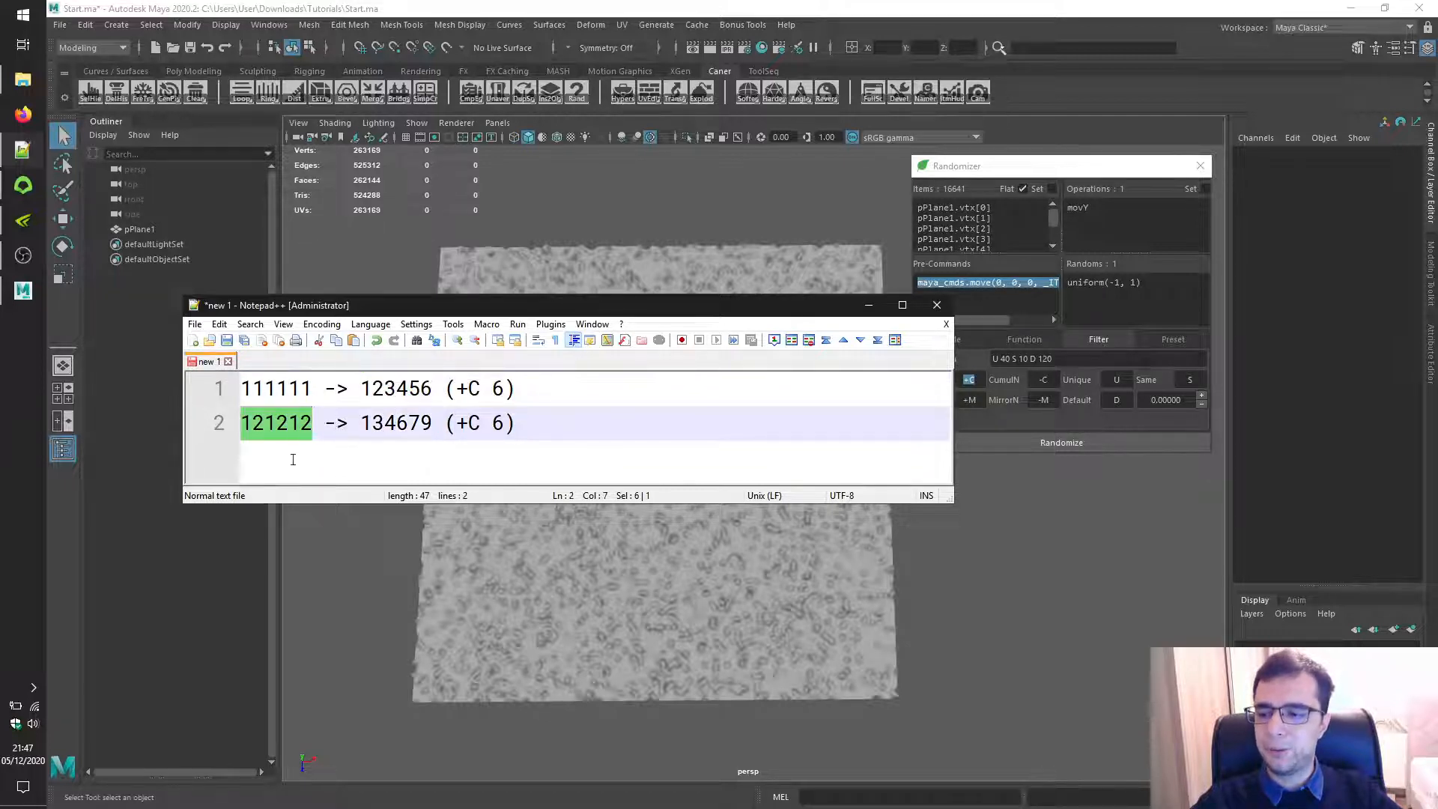
pyautogui.doubleClick(396, 423)
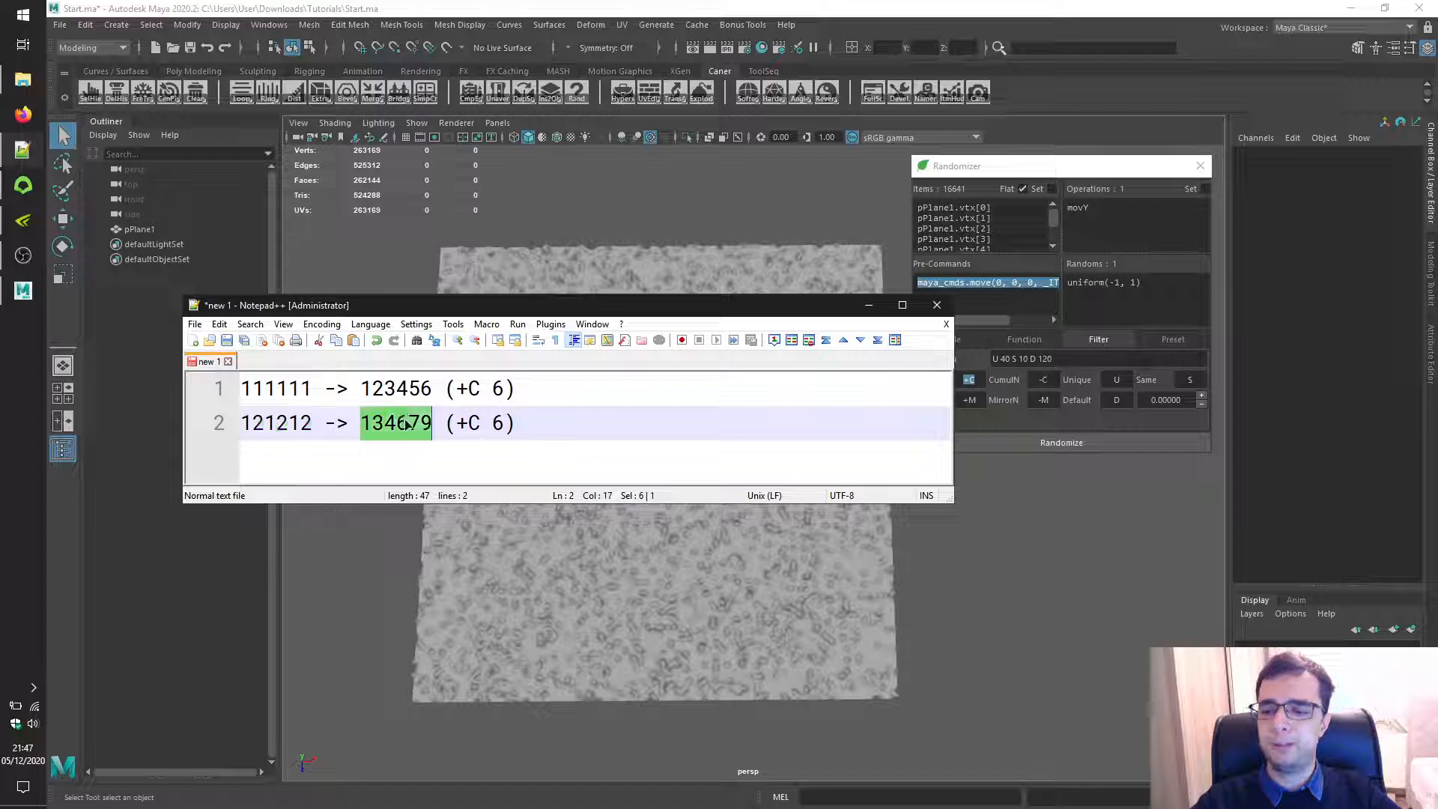
pyautogui.moveTo(500, 306); pyautogui.dragTo(1437, 419)
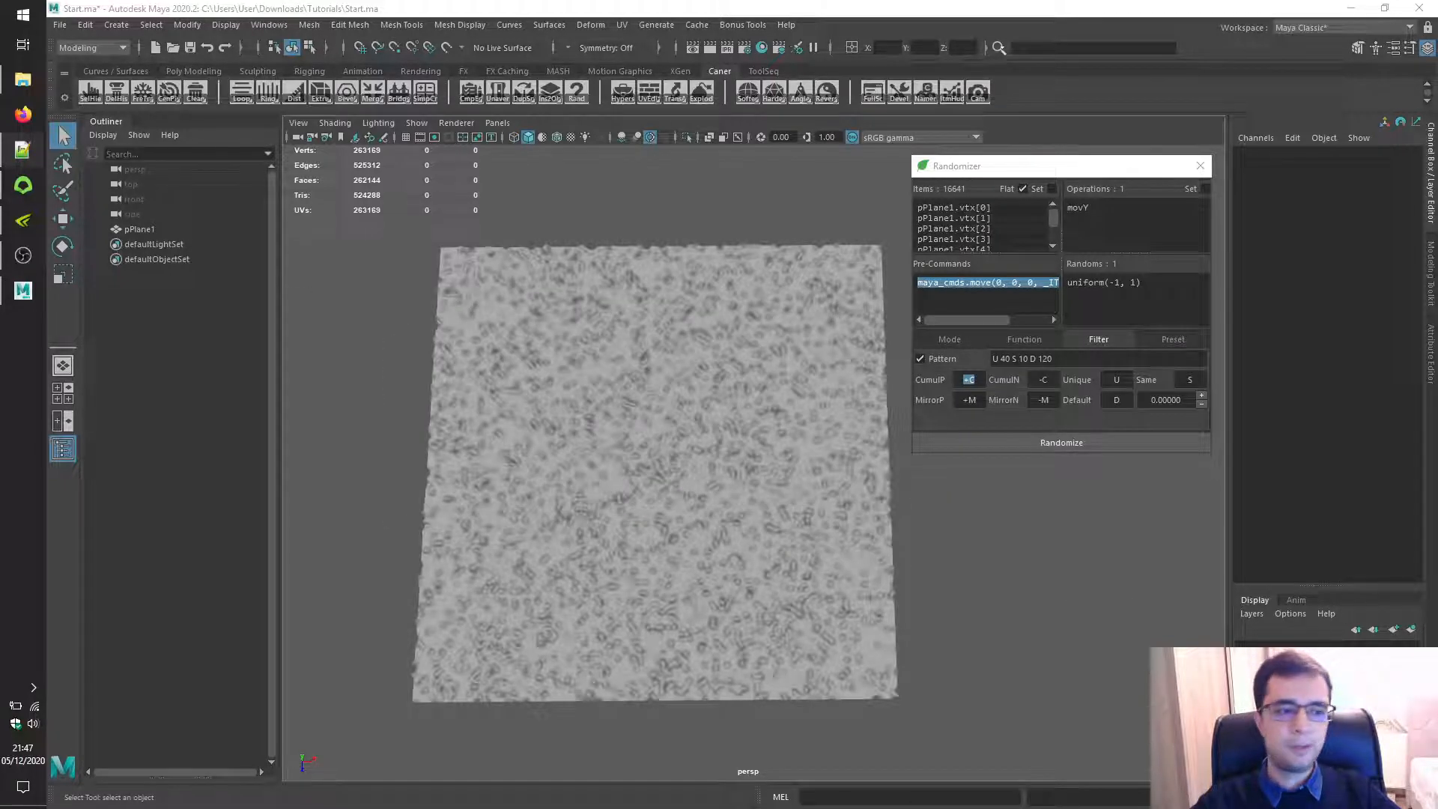
# Highlight the CumulN code and examine the before-and-after number sequences for -C 6 in Notepad++.
pyautogui.click(1042, 379)
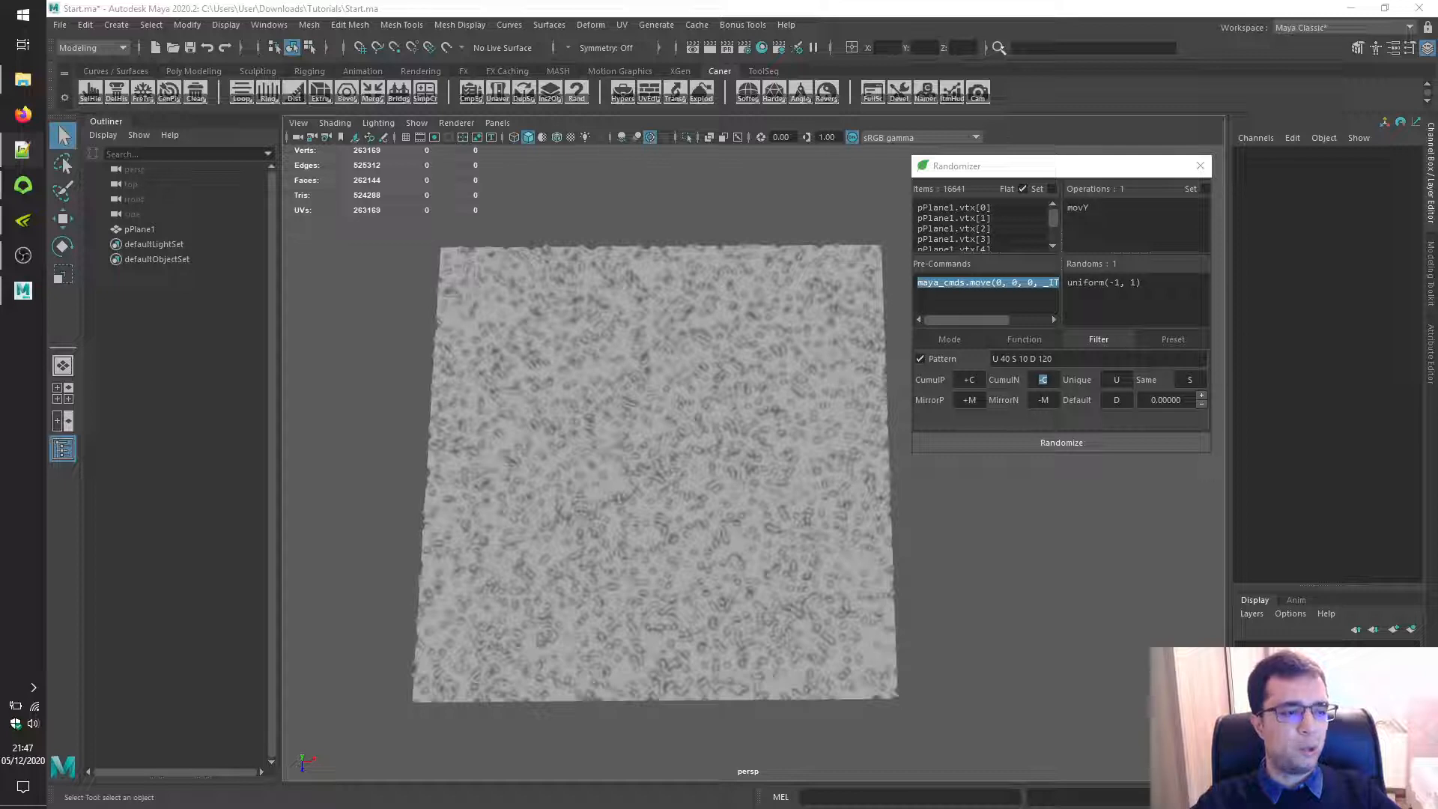
pyautogui.moveTo(659, 808); pyautogui.dragTo(424, 226)
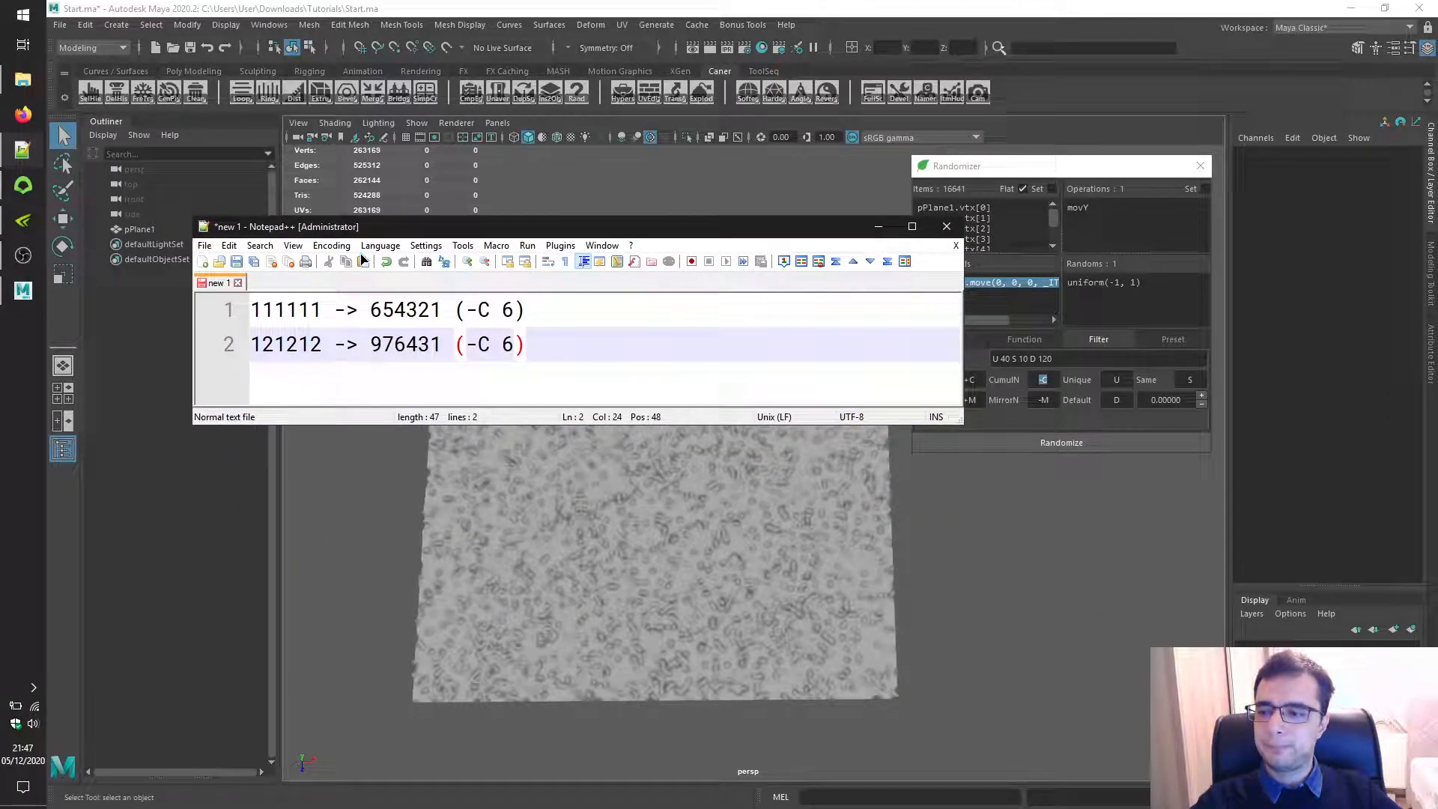
pyautogui.doubleClick(281, 311)
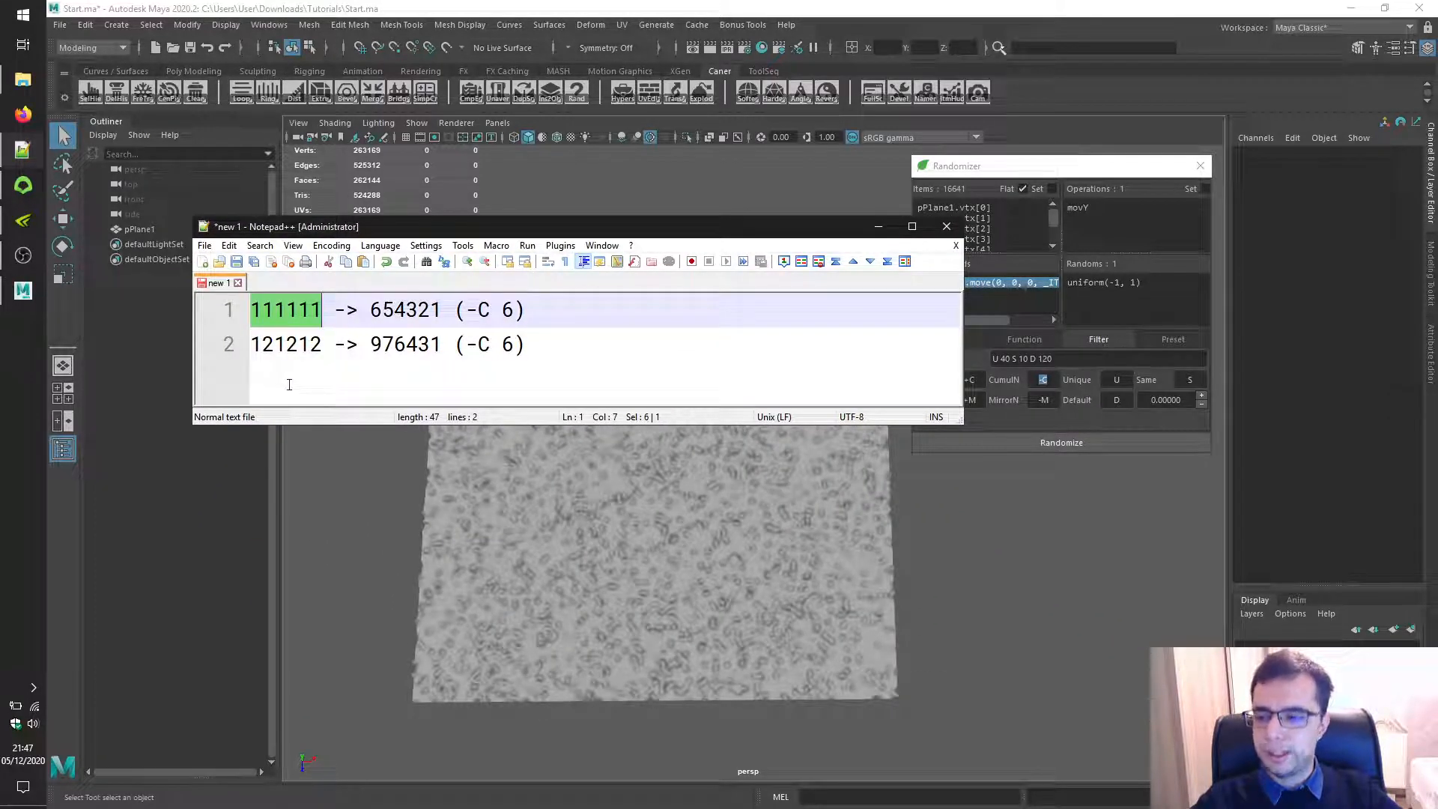
pyautogui.doubleClick(402, 310)
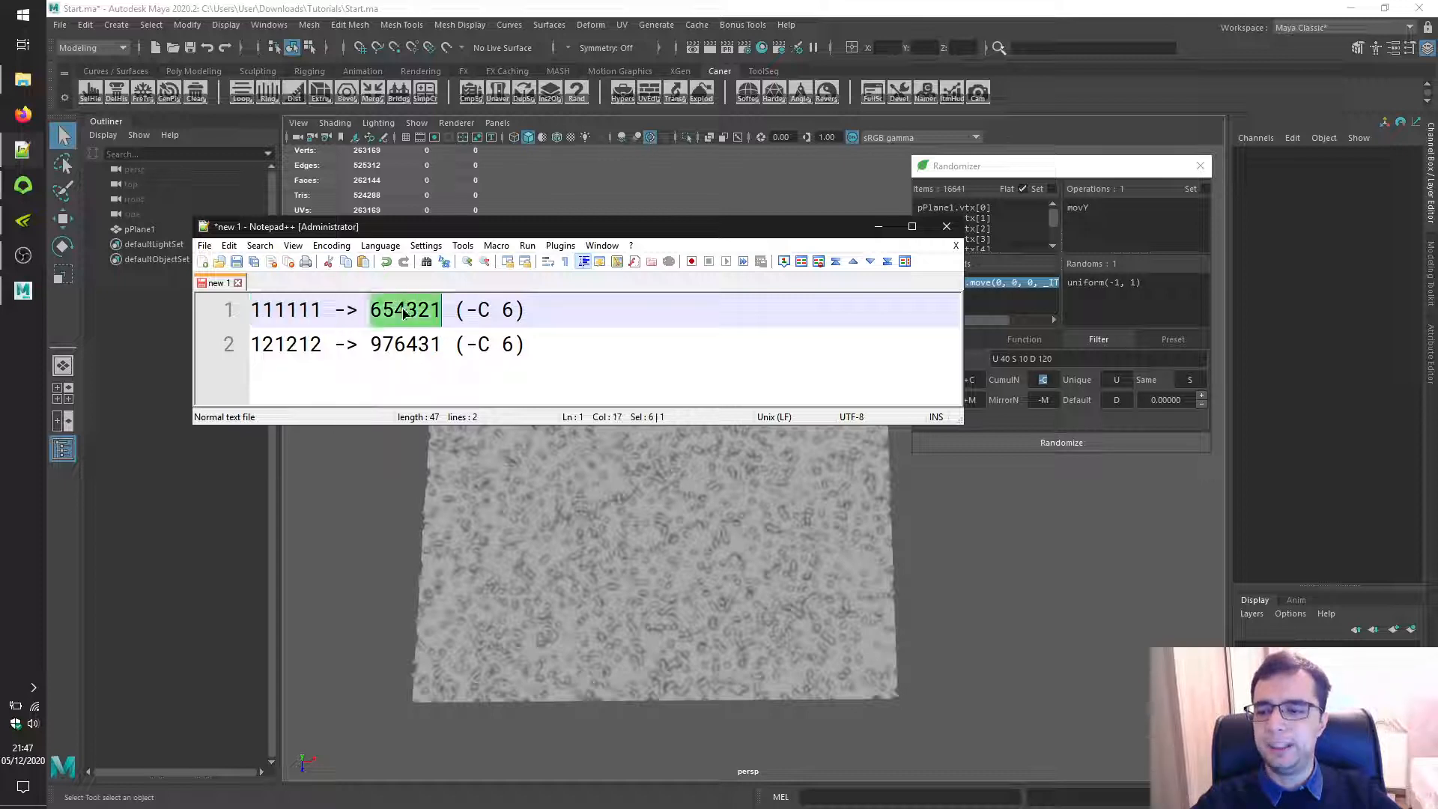
pyautogui.doubleClick(298, 346)
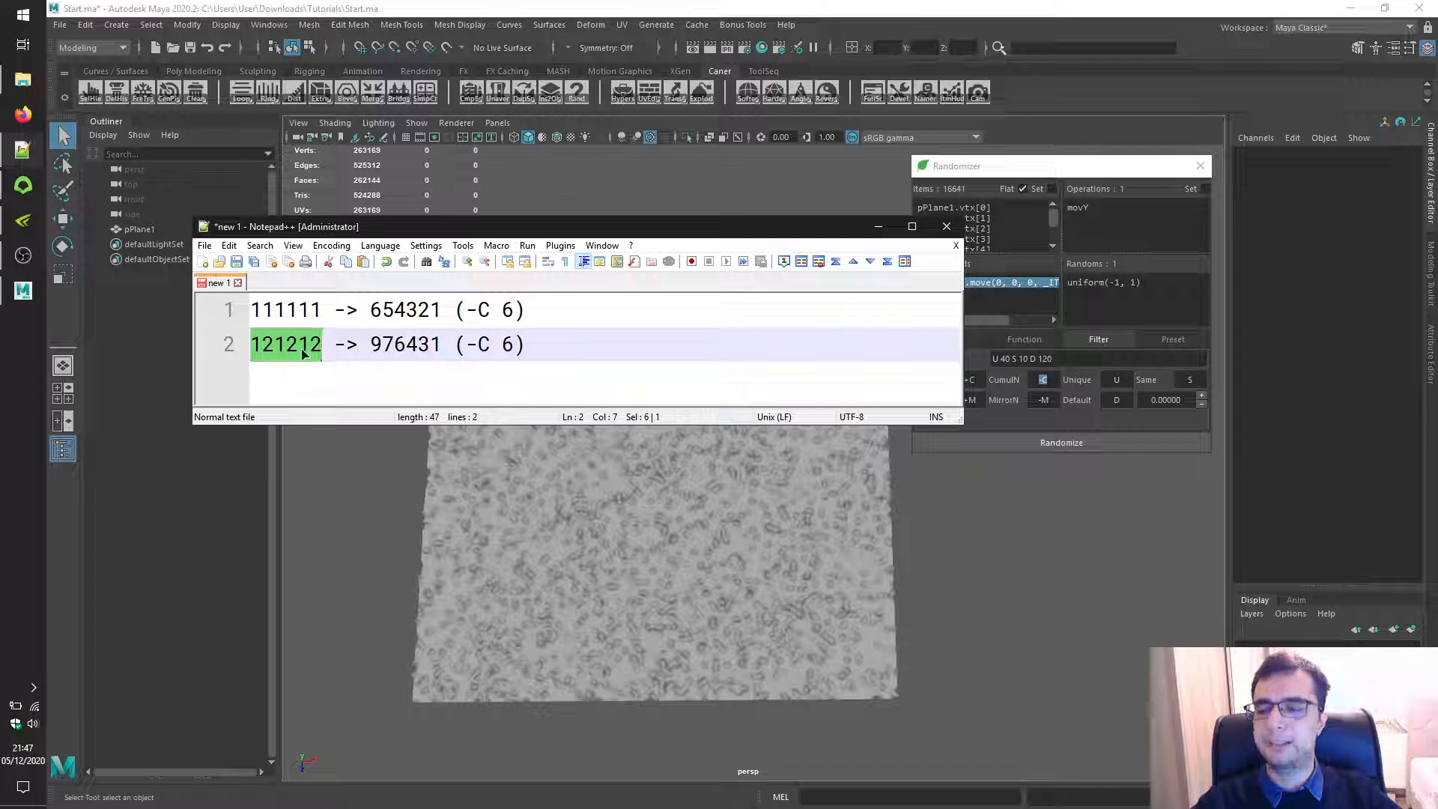
pyautogui.doubleClick(405, 346)
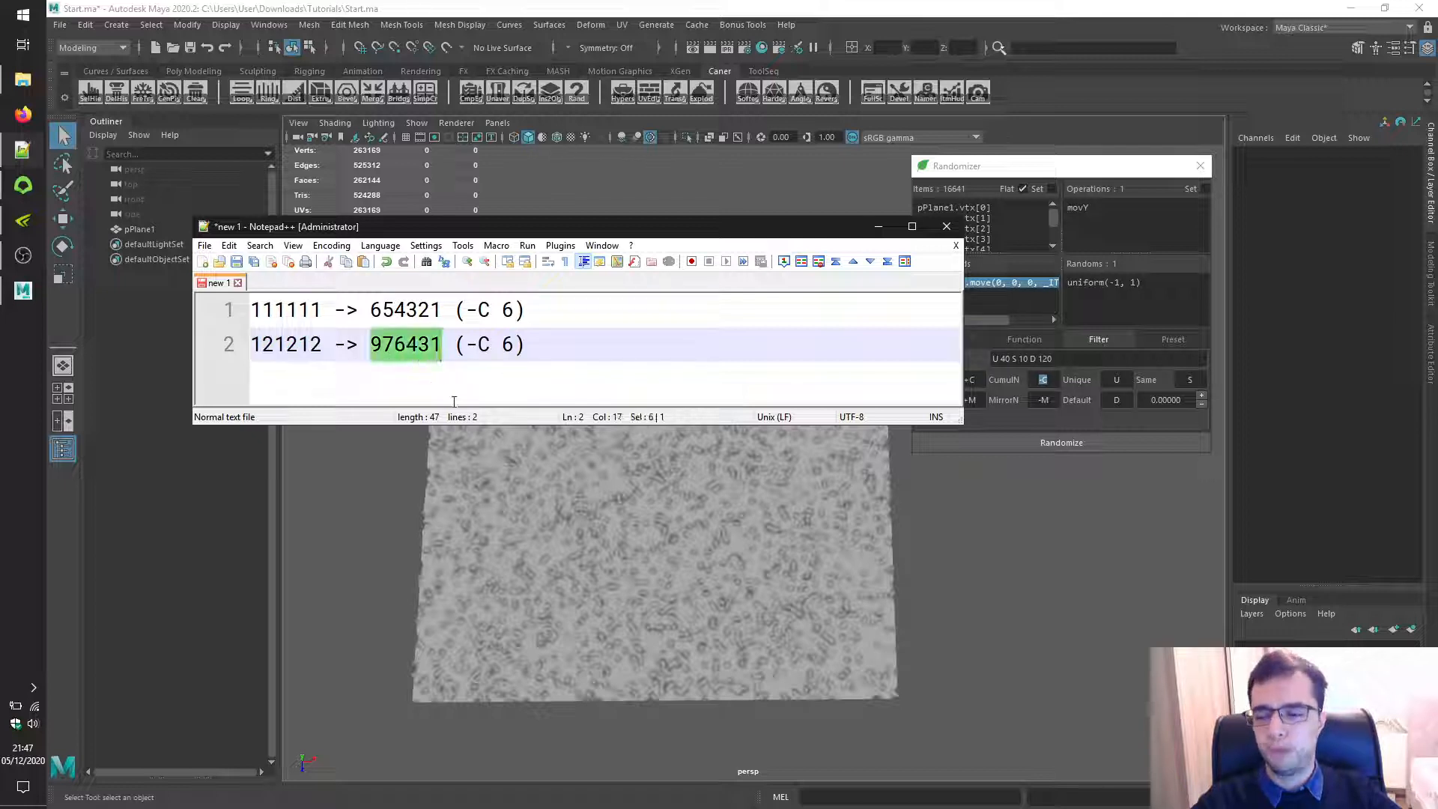
pyautogui.moveTo(521, 234); pyautogui.dragTo(1437, 435)
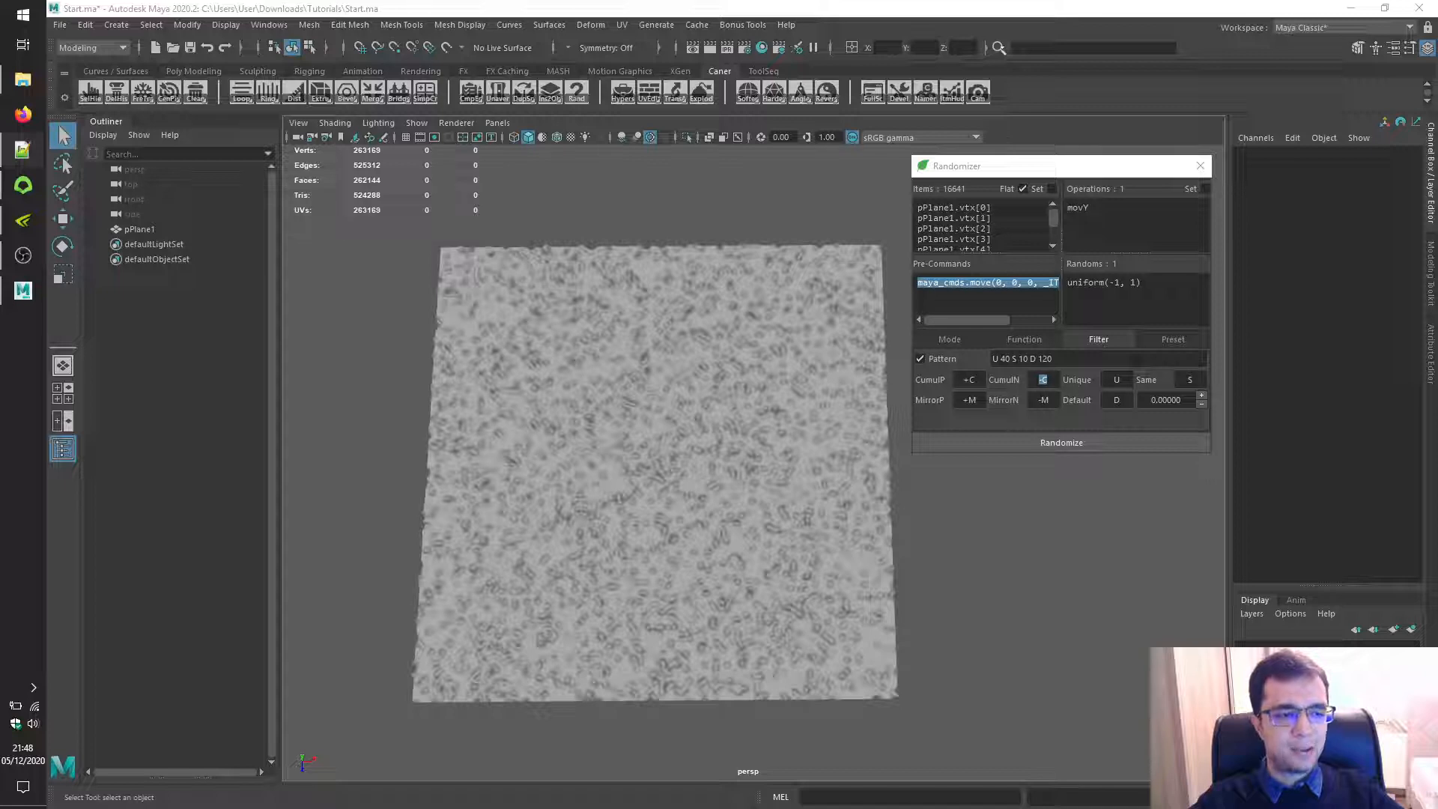
# Set the filter pattern to U 90 D 500 +C 40 -C 40 and randomize the plane's vertices several times.
pyautogui.click(1075, 356)
pyautogui.hotkey('ctrl', 'a')
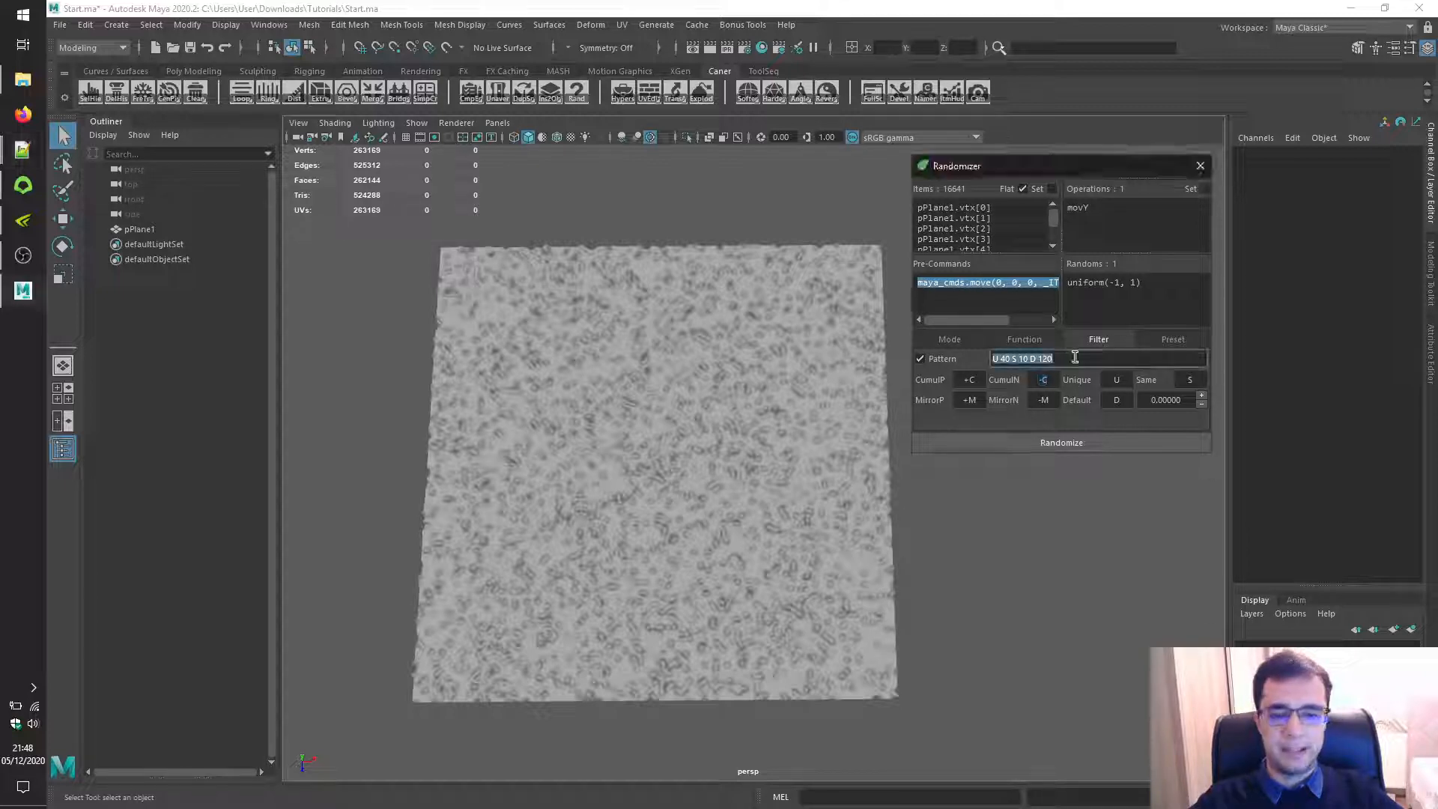
pyautogui.write('U 90 D 500 +C 40 -C 40')
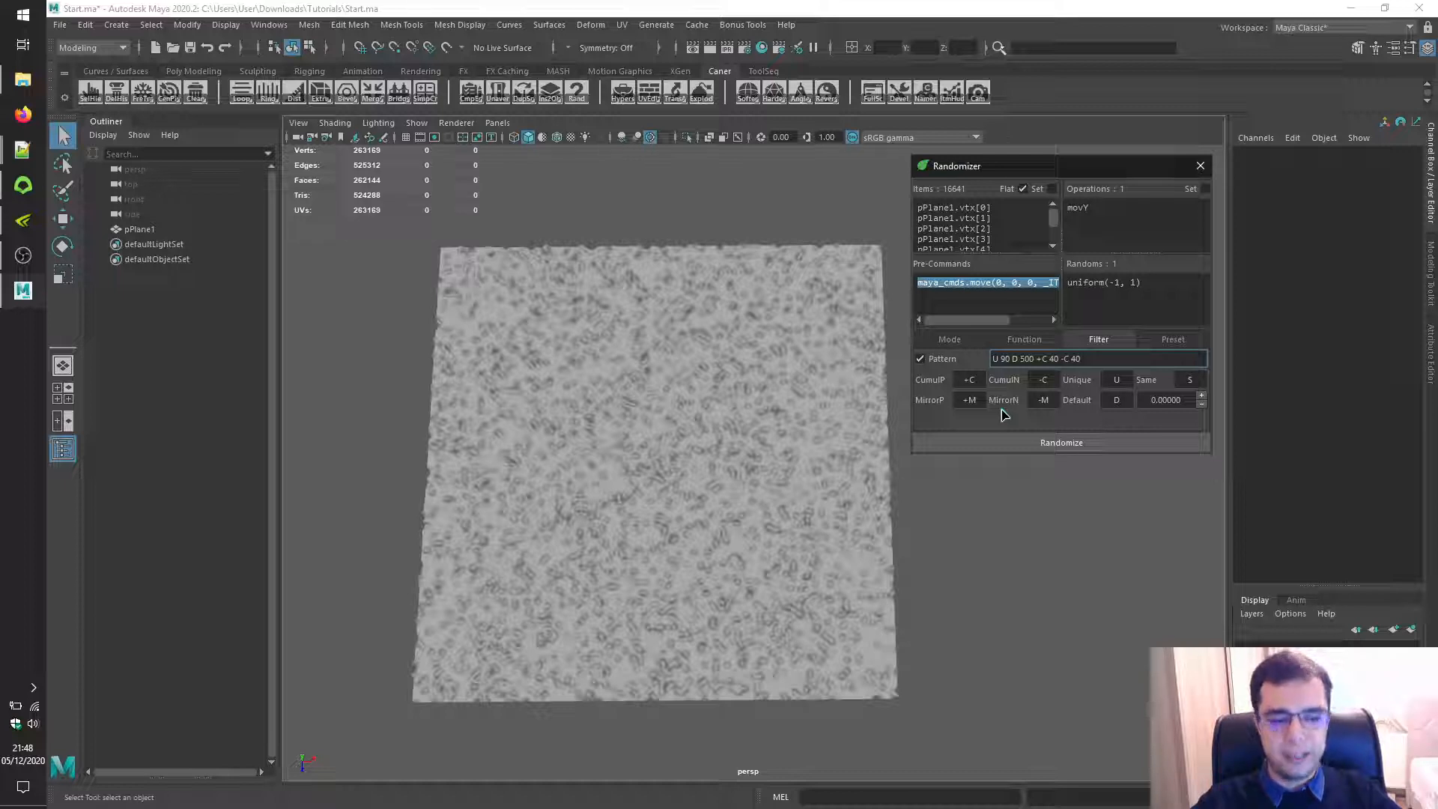
pyautogui.click(1151, 444)
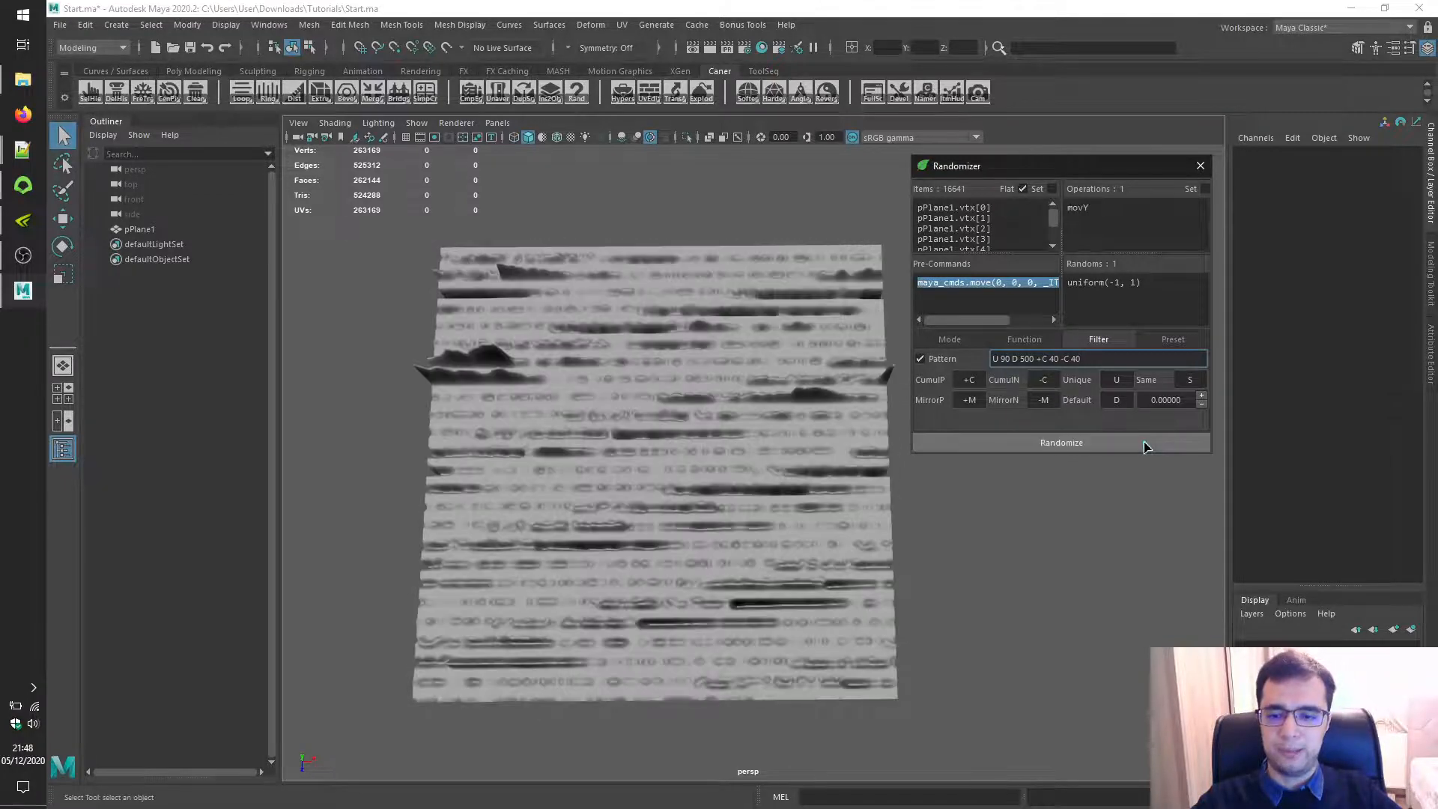
pyautogui.keyDown('alt'); pyautogui.moveTo(1108, 517); pyautogui.dragTo(956, 532); pyautogui.keyUp('alt')
pyautogui.click(1059, 445)
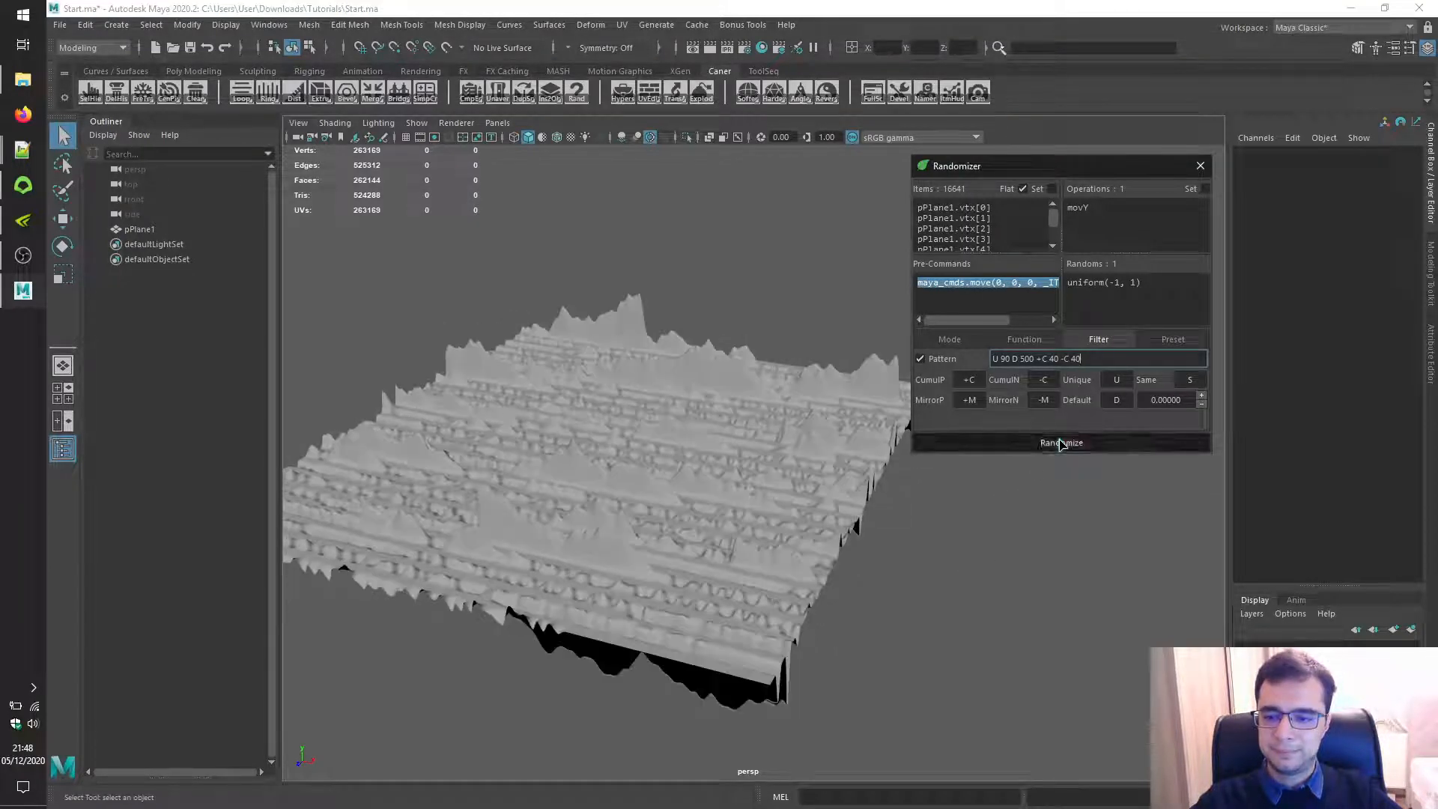
pyautogui.click(1061, 443)
pyautogui.click(1061, 444)
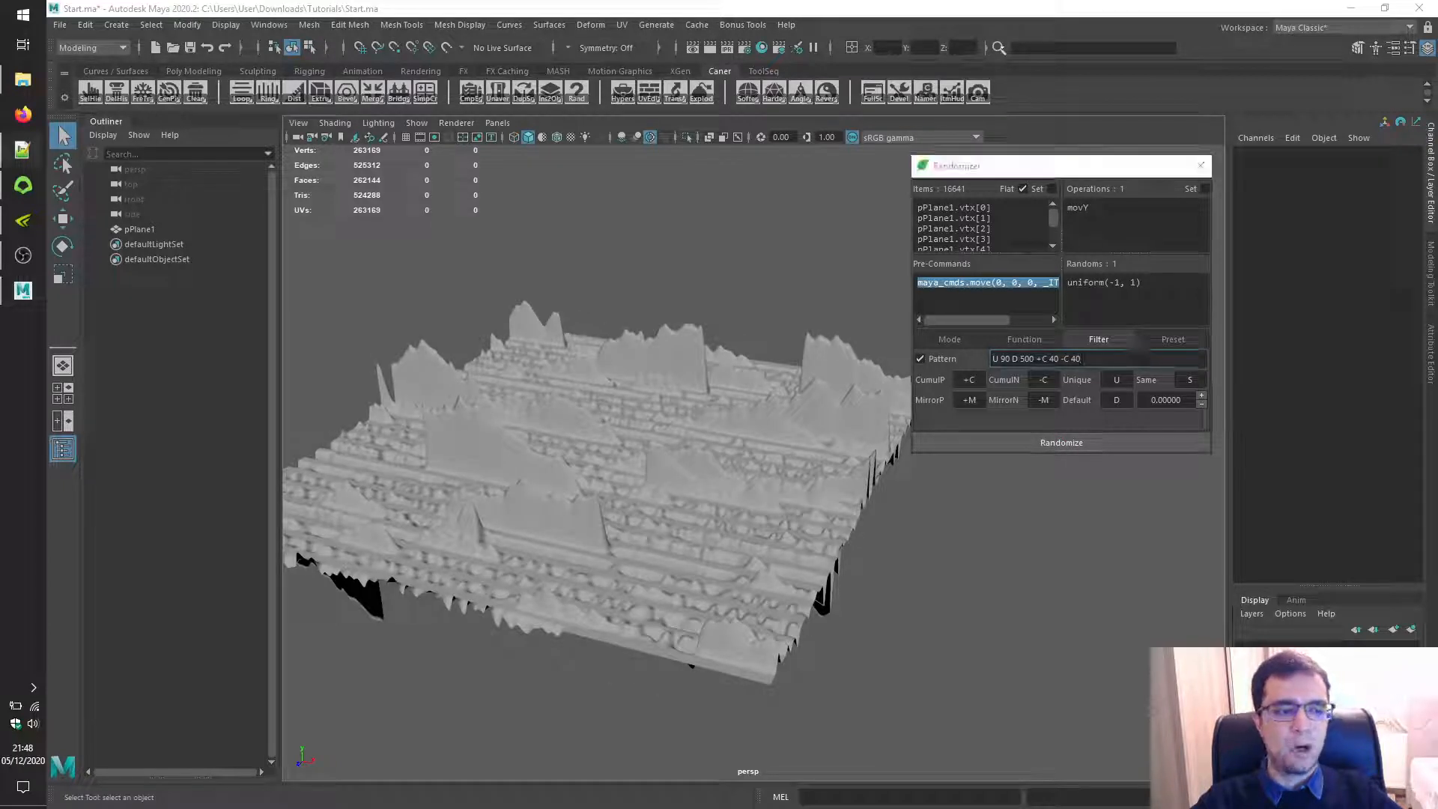
# Highlight the MirrorP code and examine the before-and-after number sequences for +M 5 in Notepad++.
pyautogui.click(969, 400)
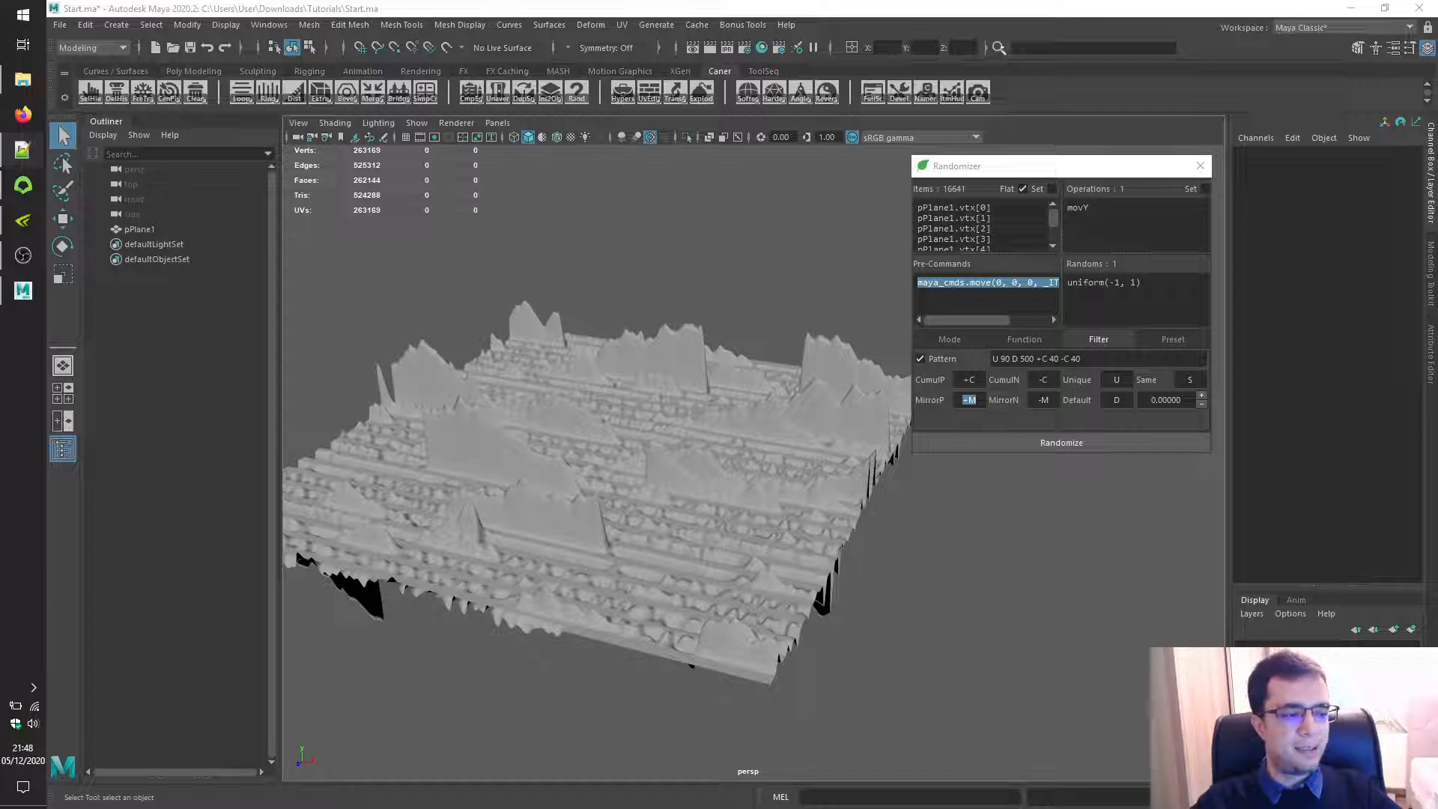
pyautogui.hotkey('alt', 'Tab')
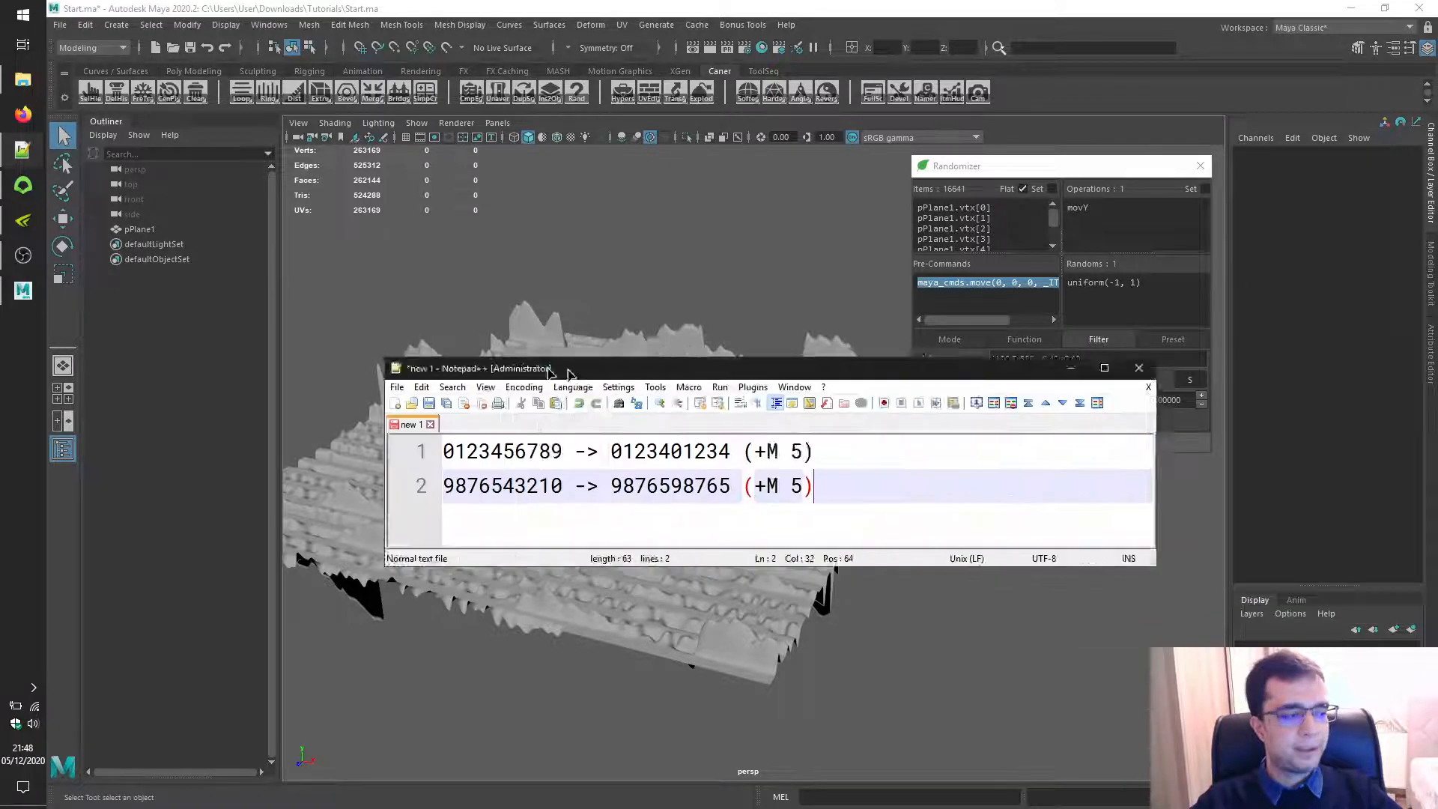
pyautogui.moveTo(566, 368); pyautogui.dragTo(344, 284)
pyautogui.doubleClick(277, 366)
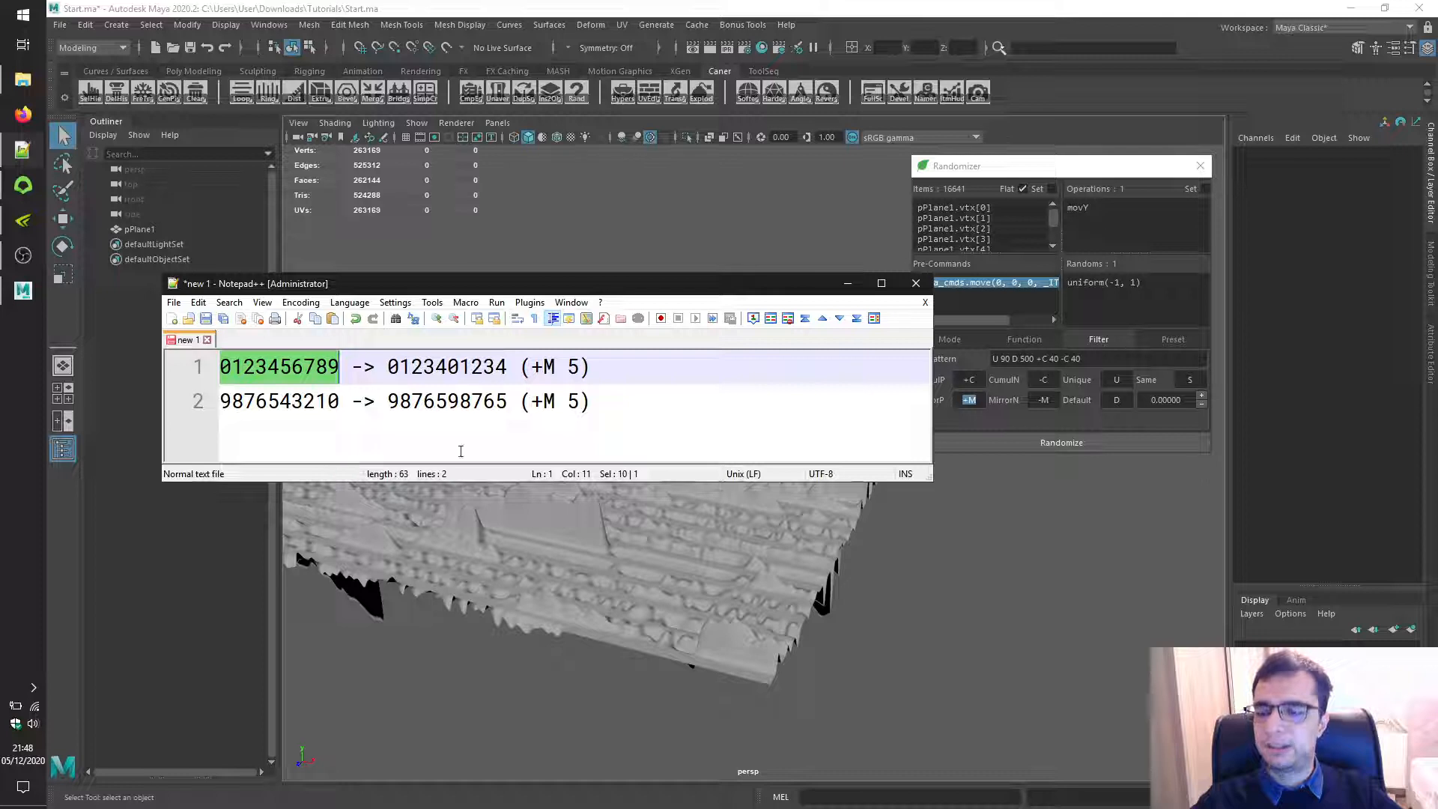
pyautogui.click(459, 366)
pyautogui.doubleClick(458, 367)
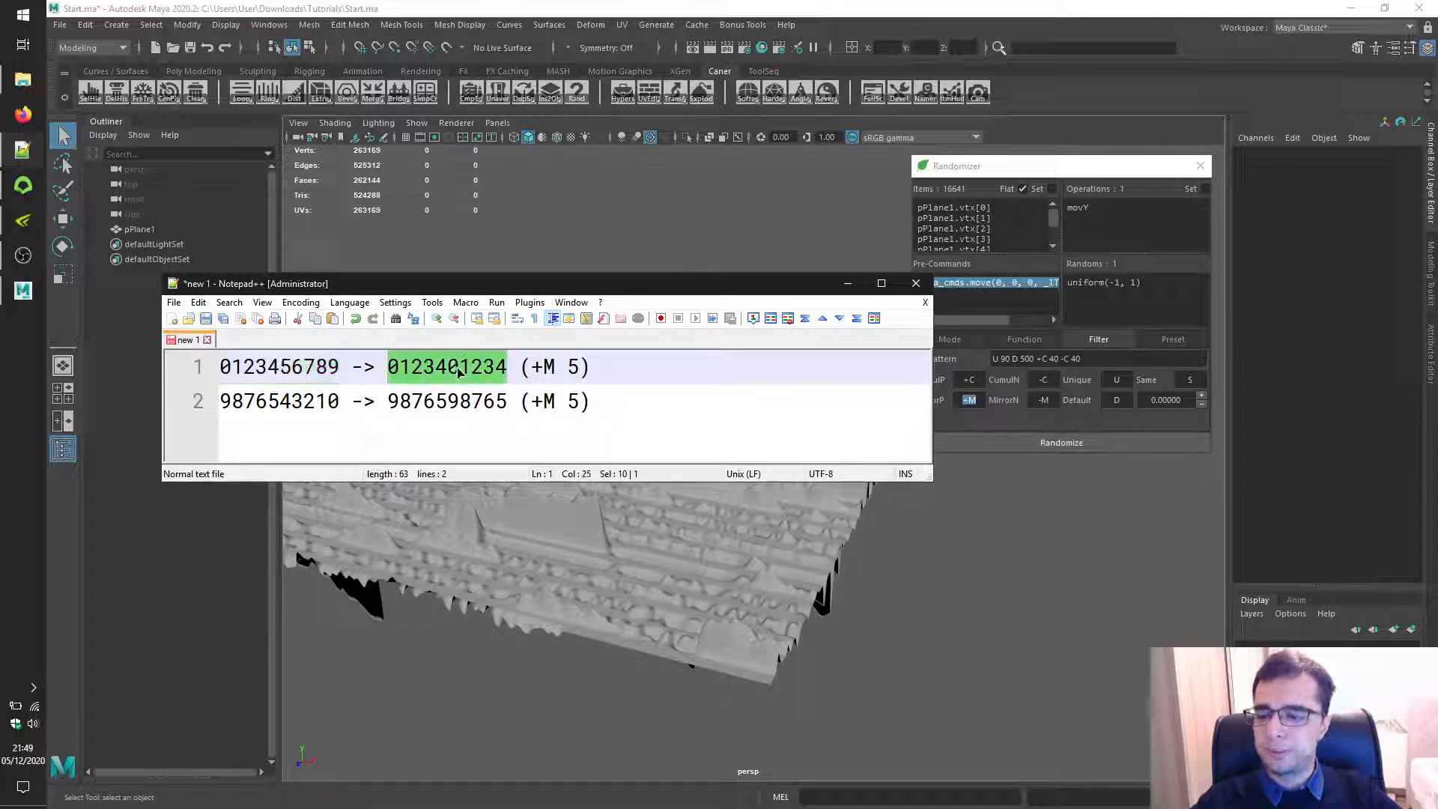
pyautogui.click(291, 401)
pyautogui.doubleClick(290, 400)
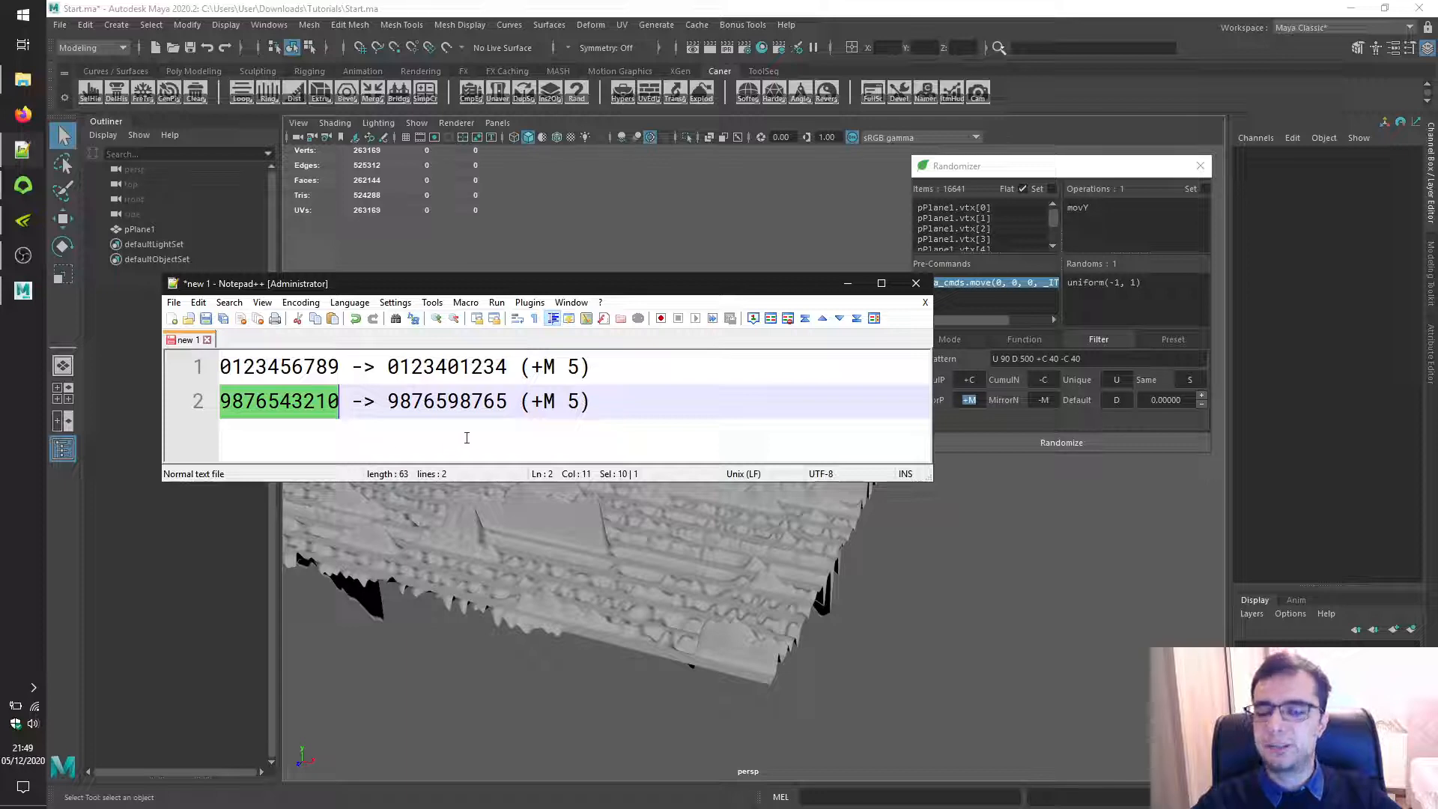
pyautogui.doubleClick(454, 402)
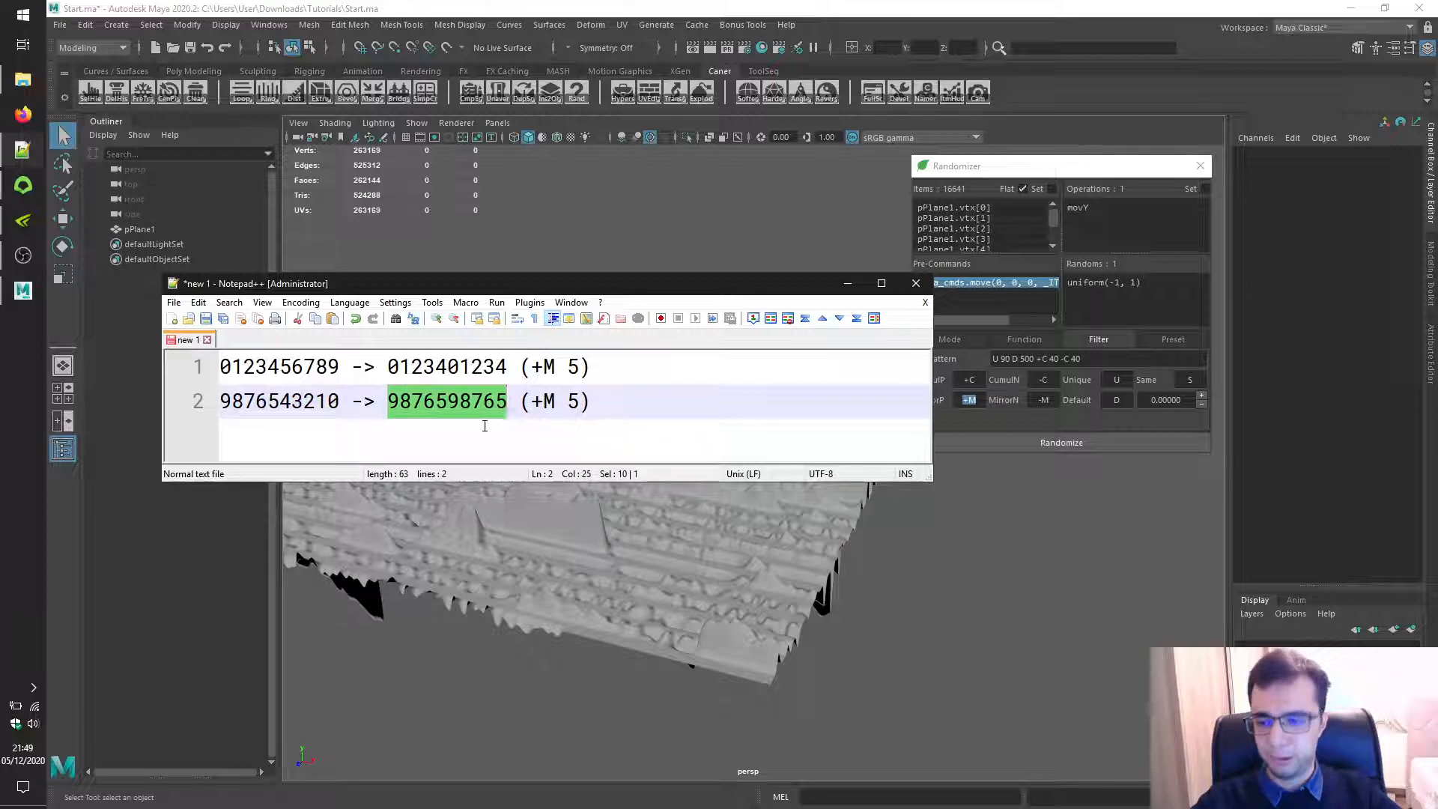
pyautogui.moveTo(505, 290); pyautogui.dragTo(1437, 510)
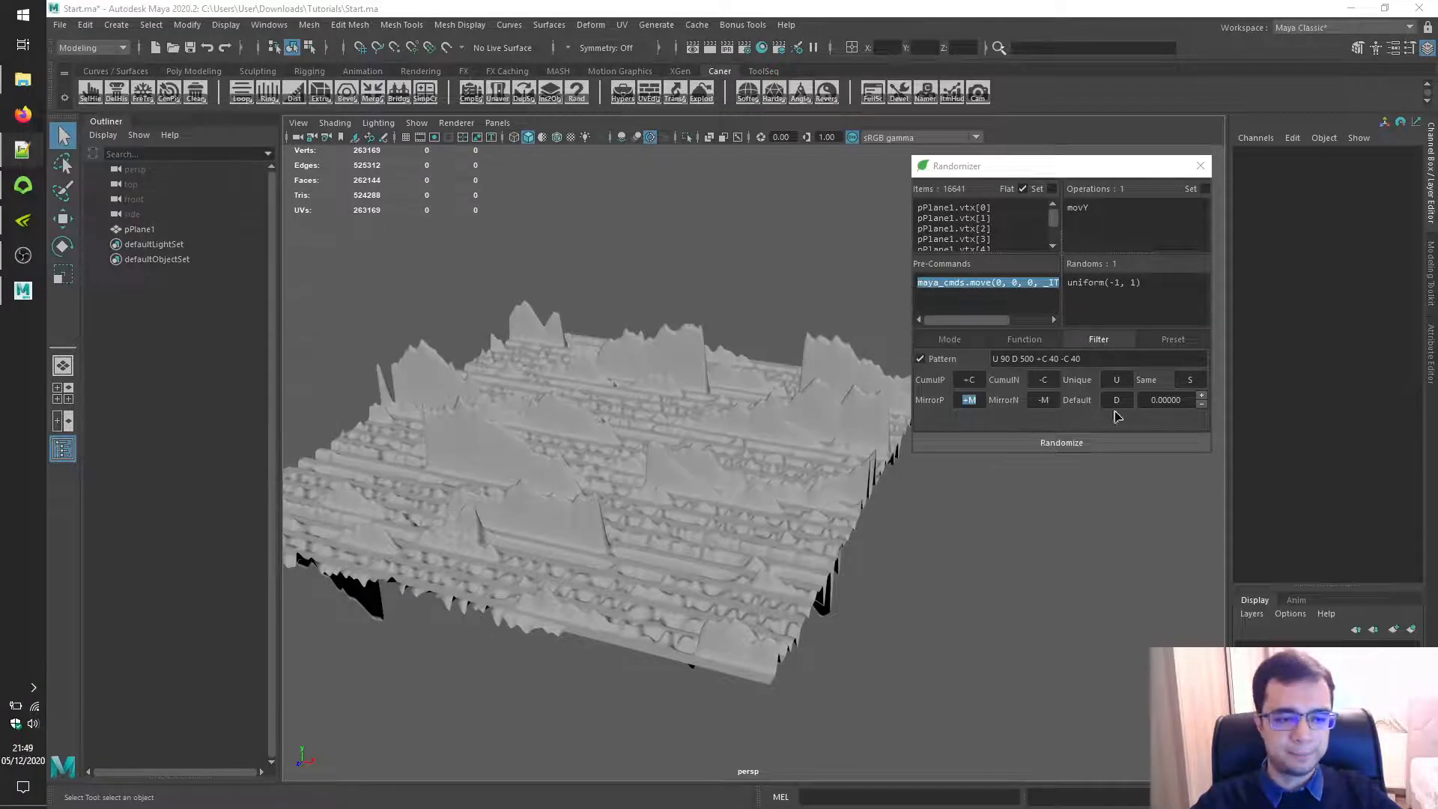
# Highlight the MirrorN code and examine the before-and-after number sequences for -M 5 in Notepad++.
pyautogui.click(1039, 405)
pyautogui.doubleClick(1043, 400)
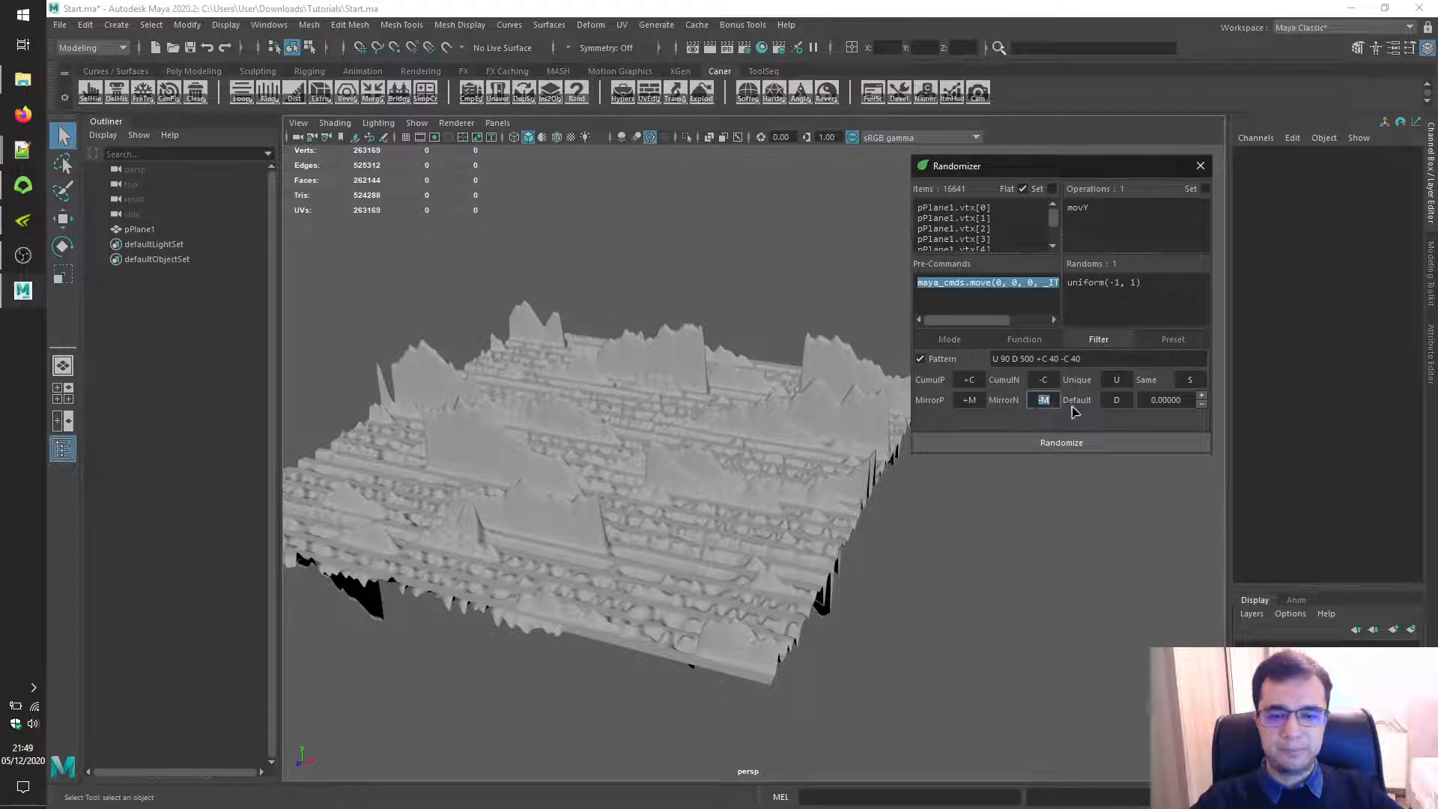
pyautogui.hotkey('alt', 'Tab')
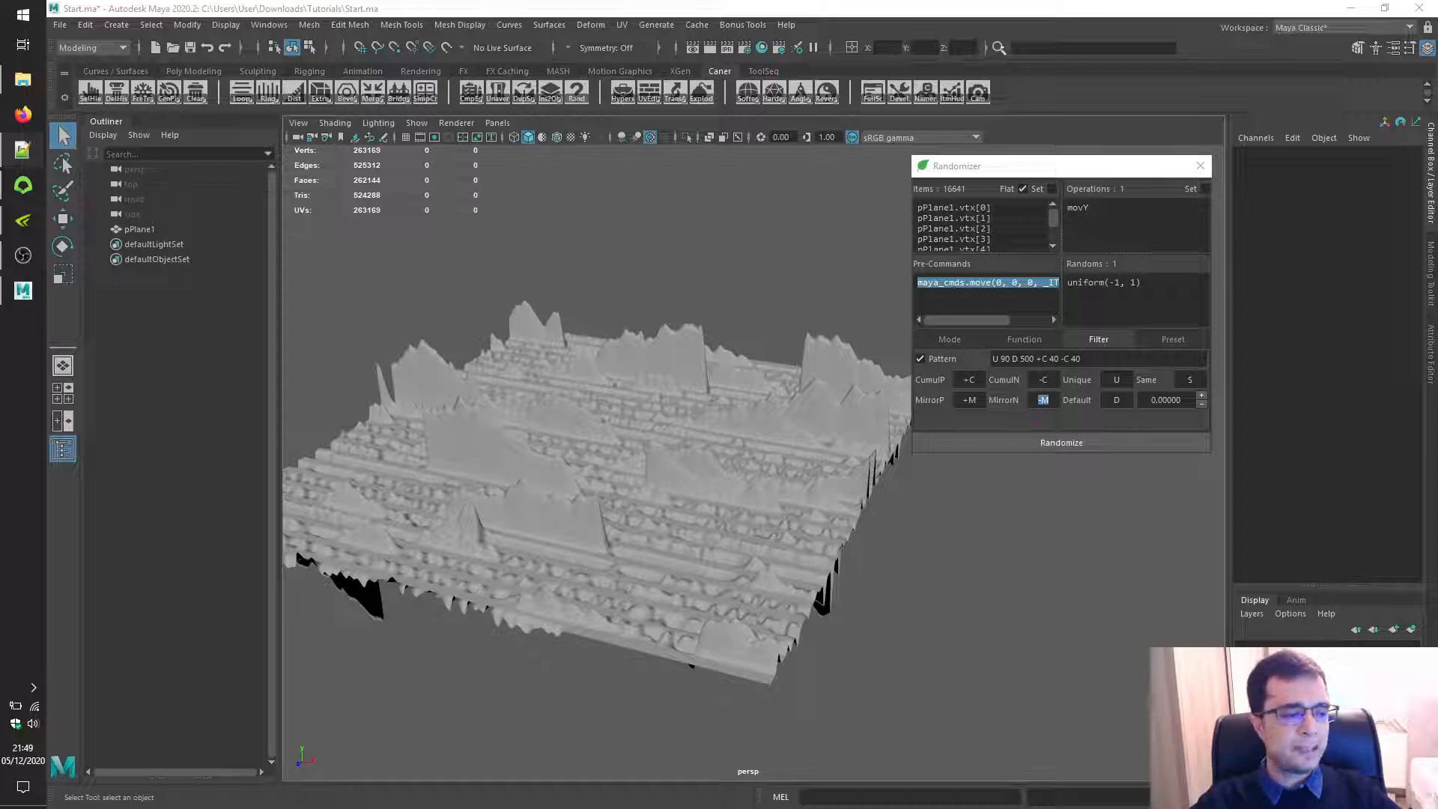
pyautogui.moveTo(1437, 567); pyautogui.dragTo(491, 228)
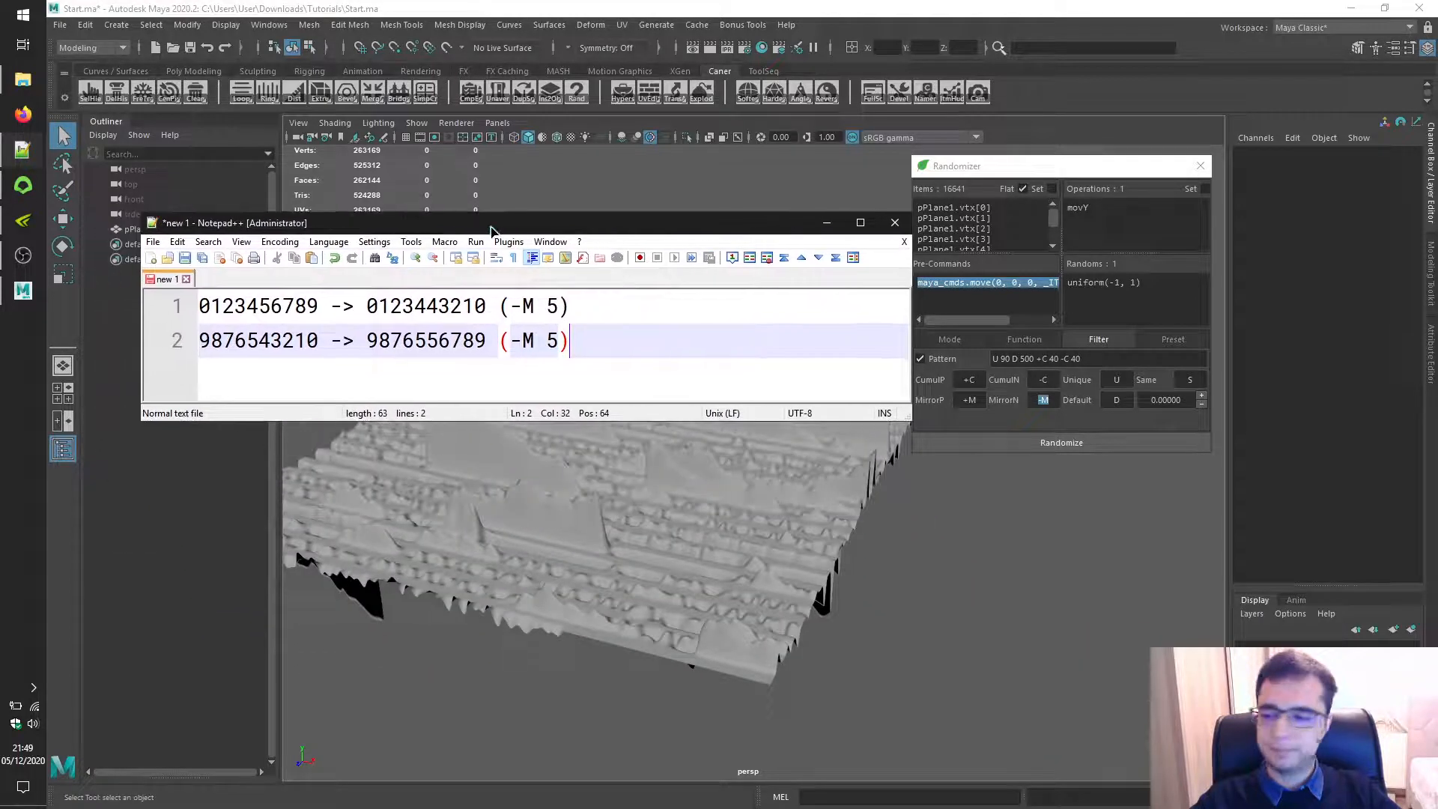
pyautogui.doubleClick(272, 313)
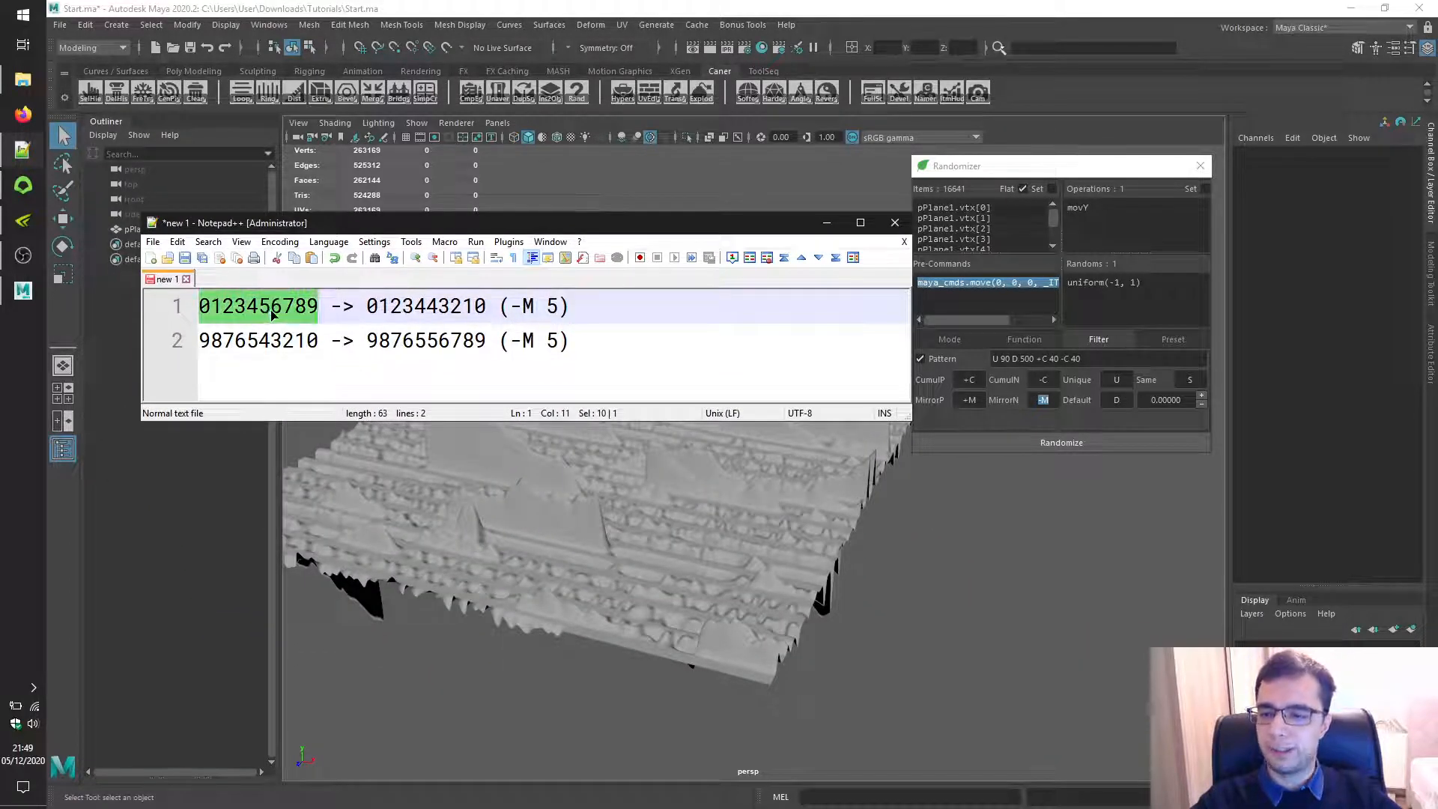
pyautogui.click(416, 306)
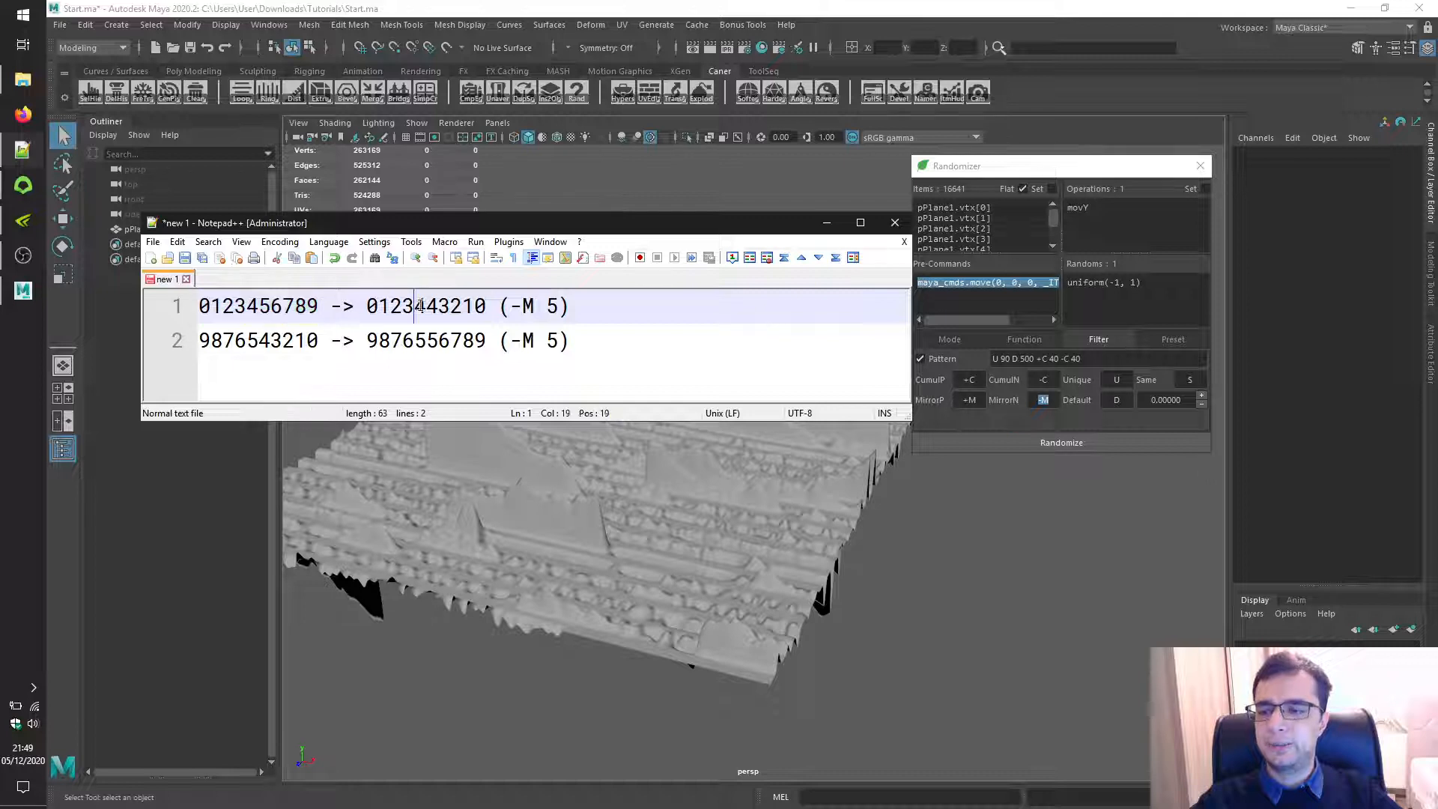
pyautogui.doubleClick(420, 306)
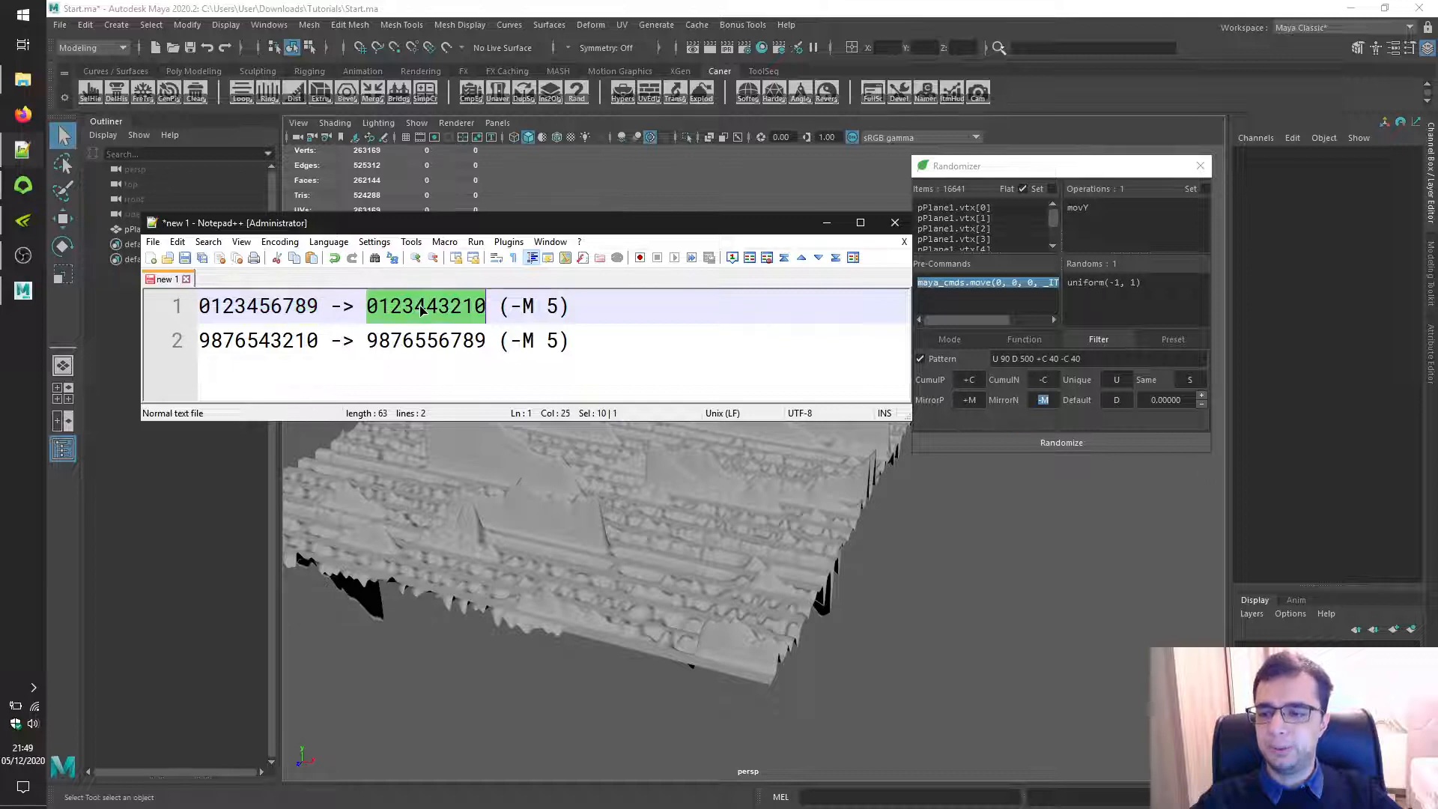
pyautogui.doubleClick(286, 343)
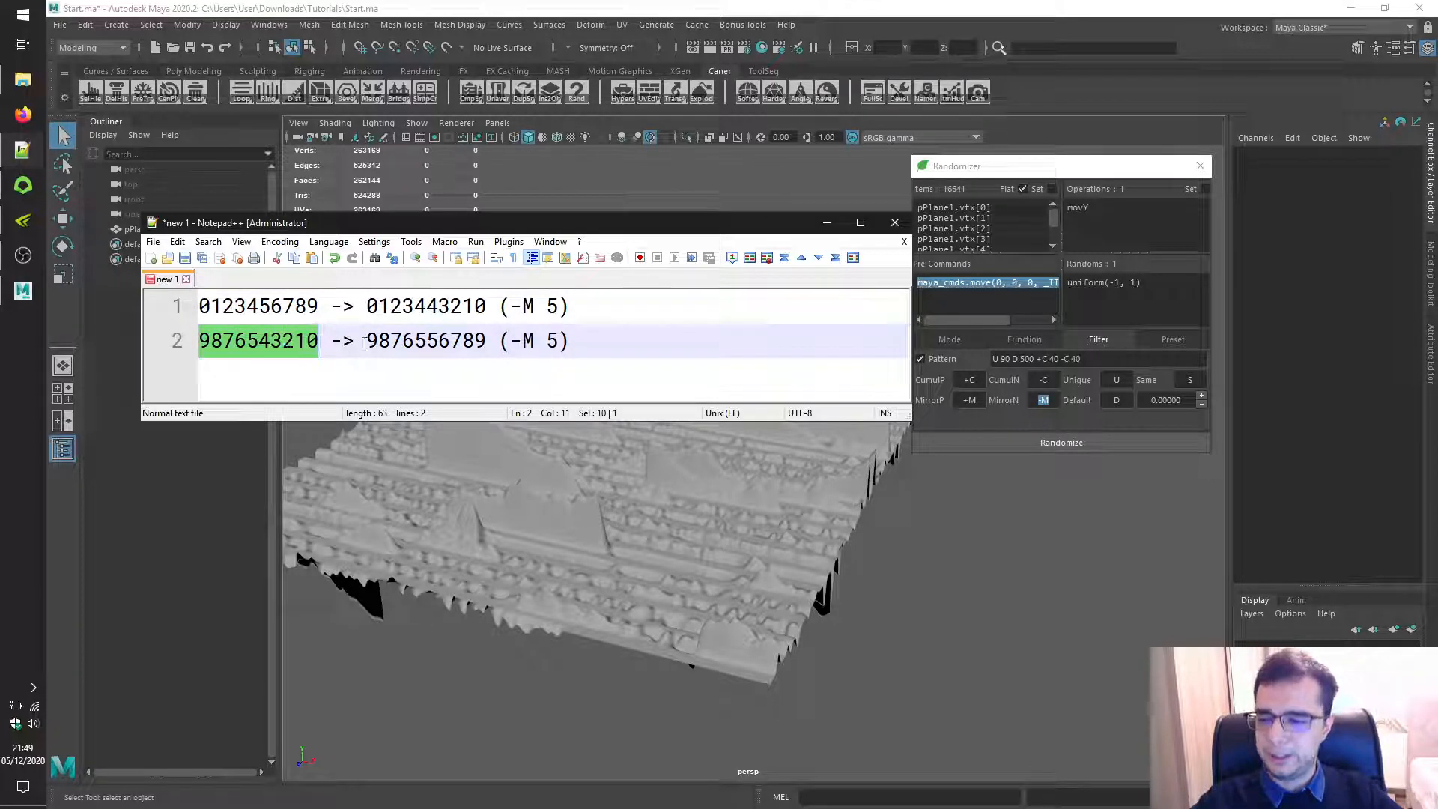
pyautogui.click(416, 342)
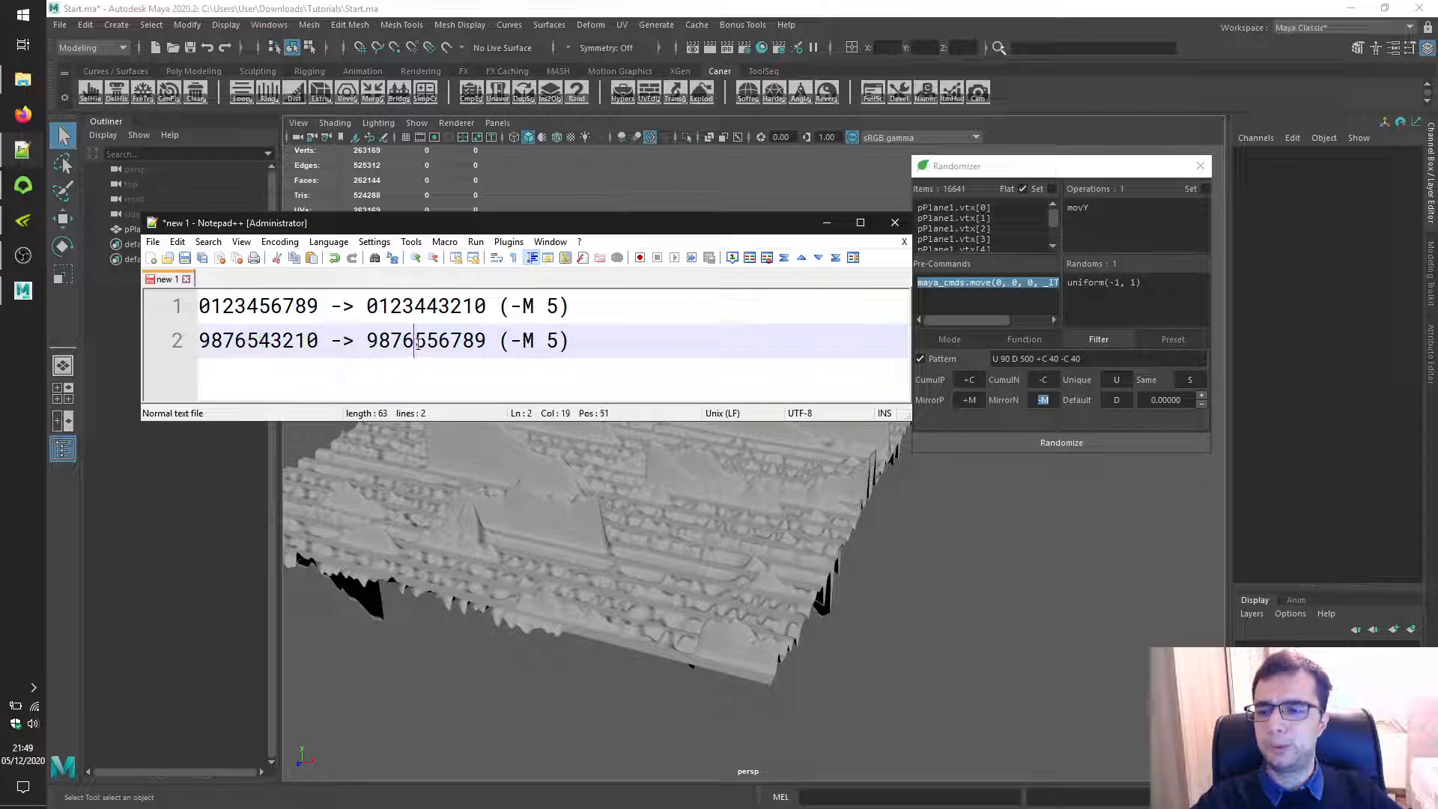
pyautogui.doubleClick(418, 343)
pyautogui.moveTo(508, 223); pyautogui.dragTo(1437, 408)
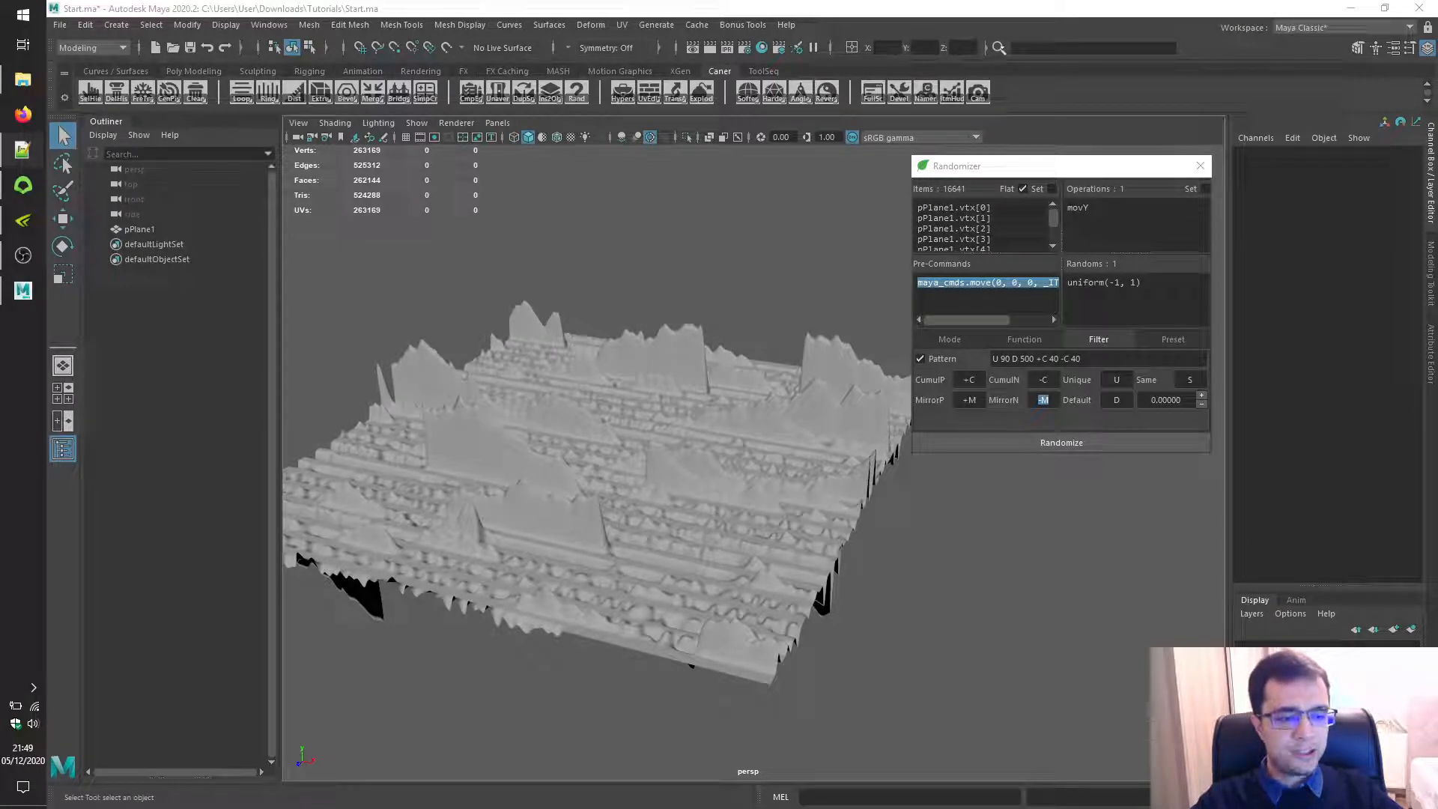
# Set the filter pattern to +M 1 -M 1 +M 12 -M 12 +M 1 -M 1 and randomize the plane's vertices several times.
pyautogui.click(1020, 360)
pyautogui.hotkey('ctrl', 'a')
pyautogui.write('+M 1 -M 1 +M 12 -M 12 +M 1 -M 1')
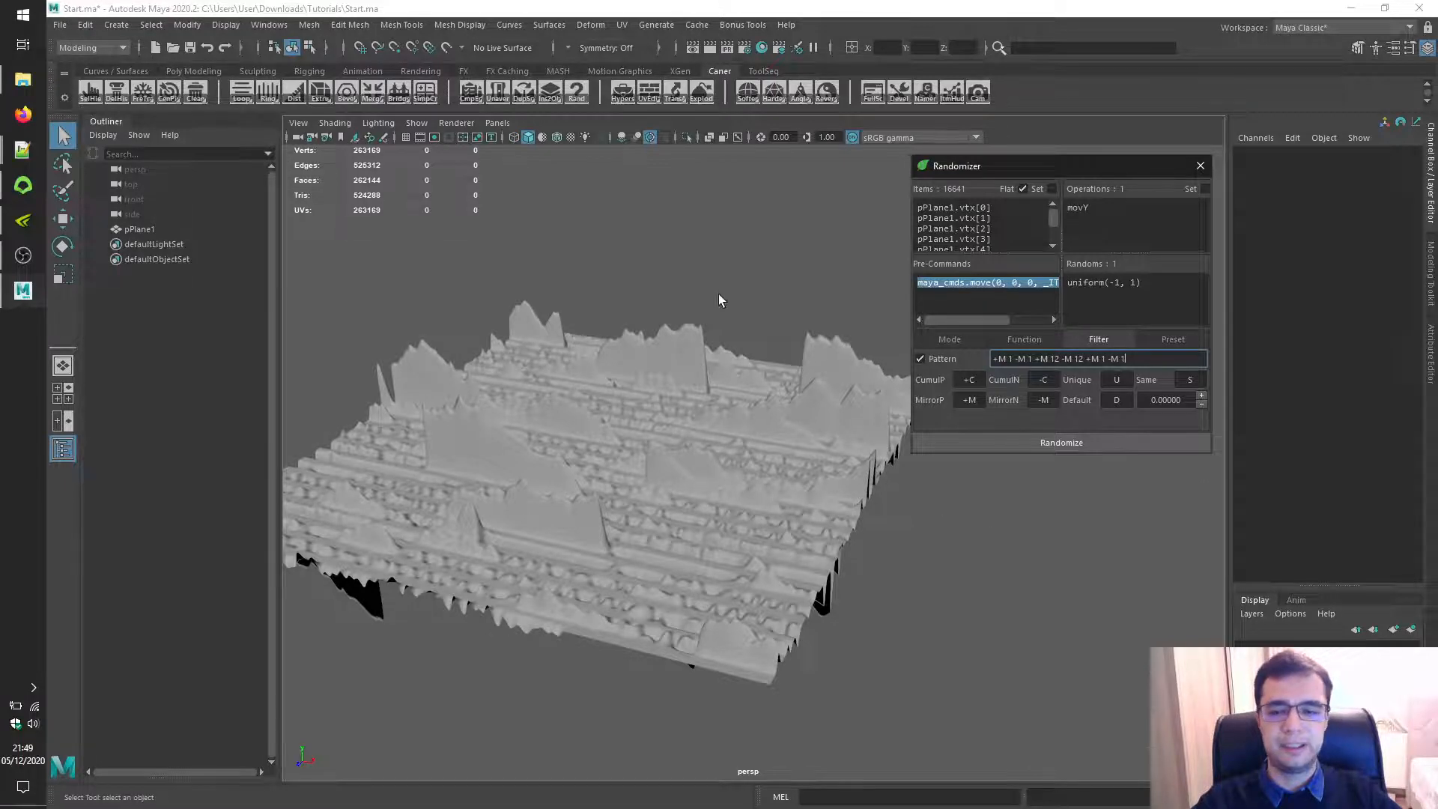
pyautogui.keyDown('alt'); pyautogui.moveTo(719, 299); pyautogui.dragTo(759, 395); pyautogui.keyUp('alt')
pyautogui.scroll(-3, 759, 394)
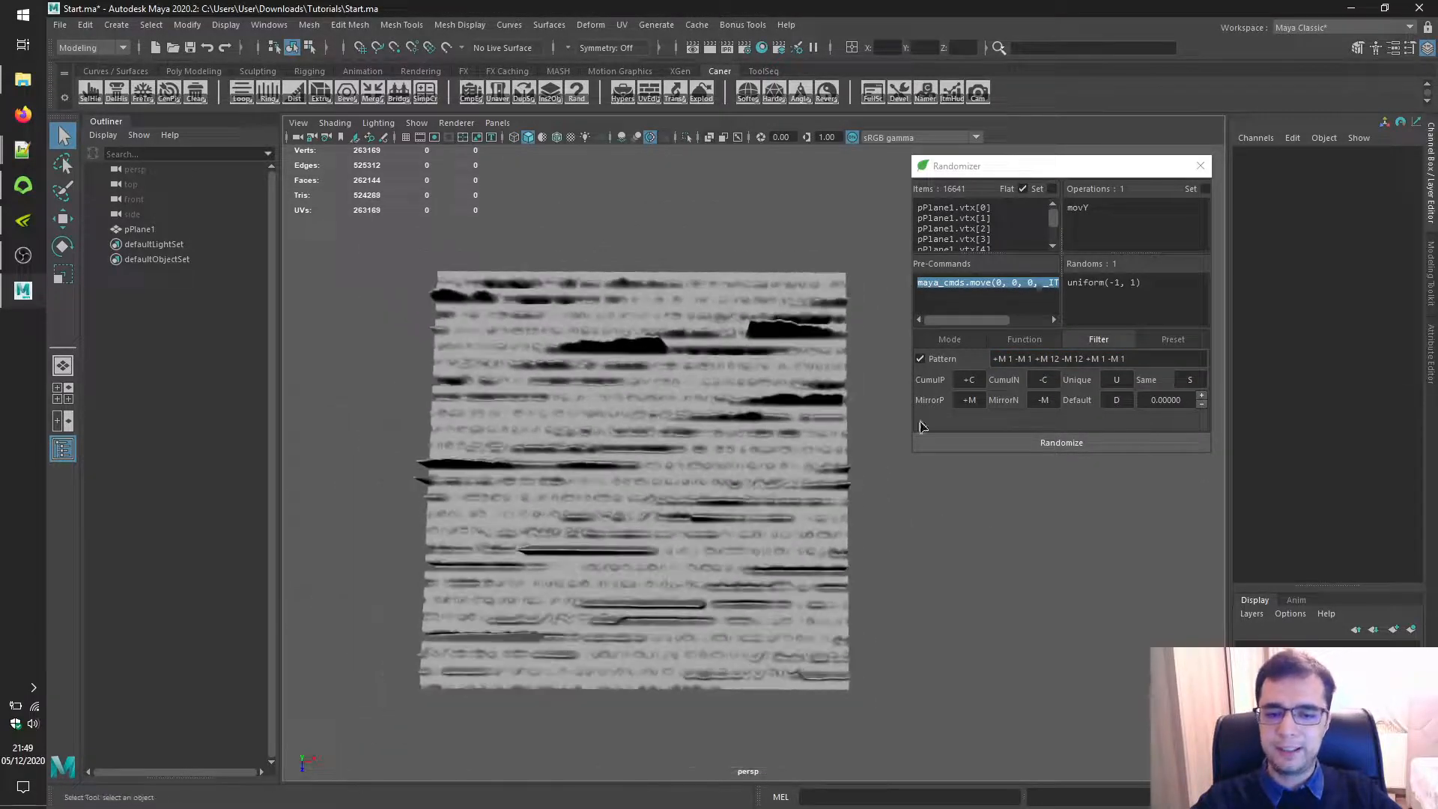
pyautogui.click(1081, 446)
pyautogui.click(1080, 446)
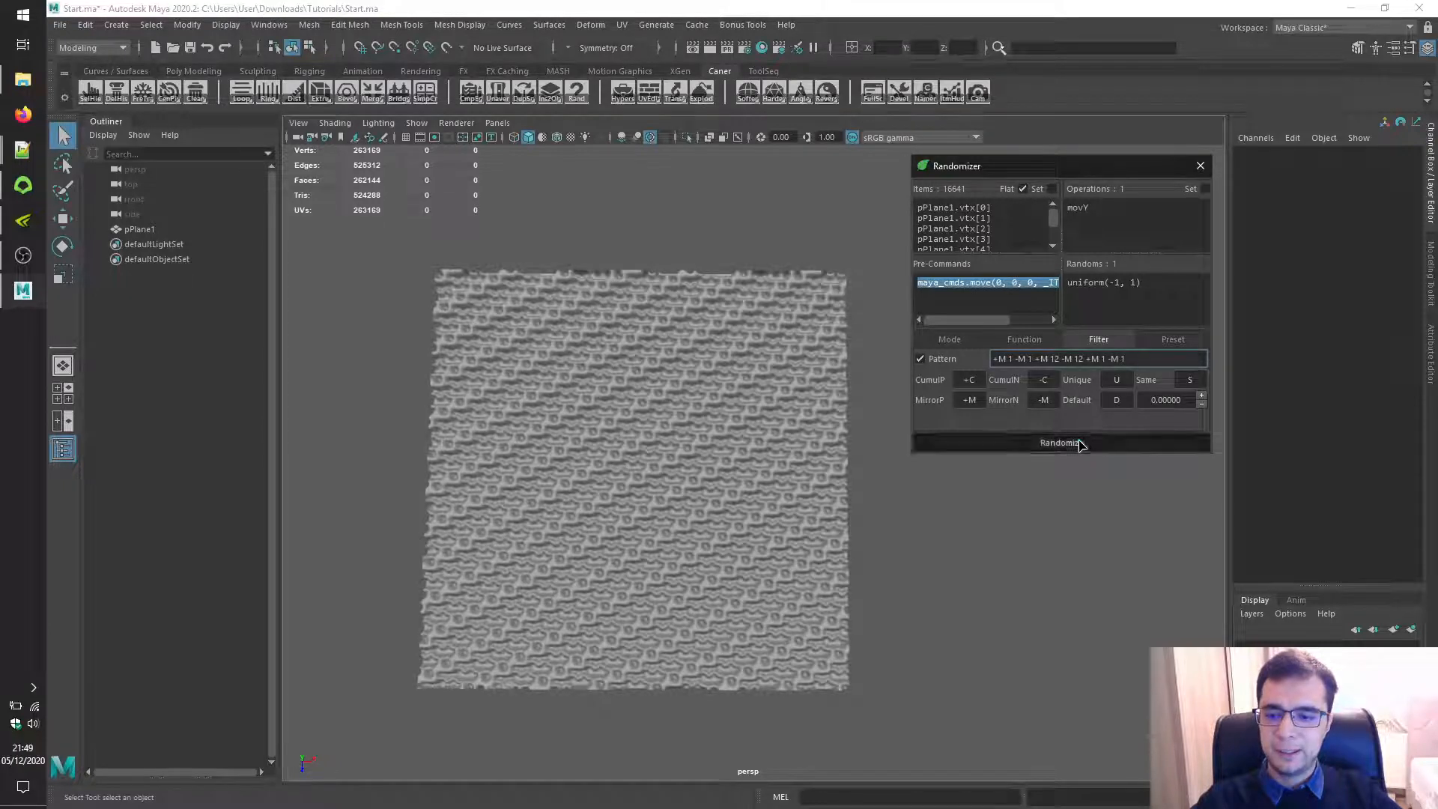
pyautogui.scroll(2, 1018, 482)
pyautogui.click(1048, 446)
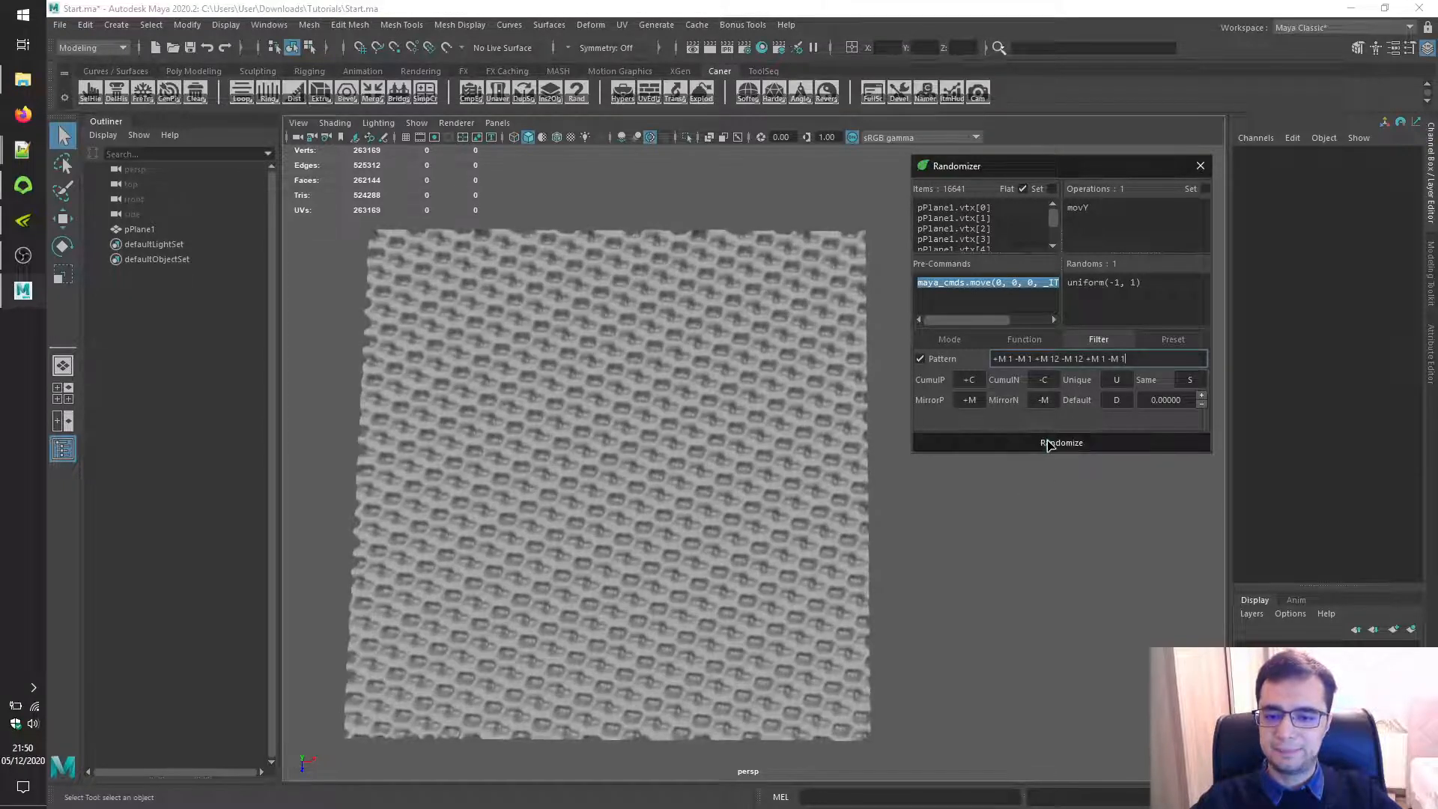
pyautogui.click(1049, 442)
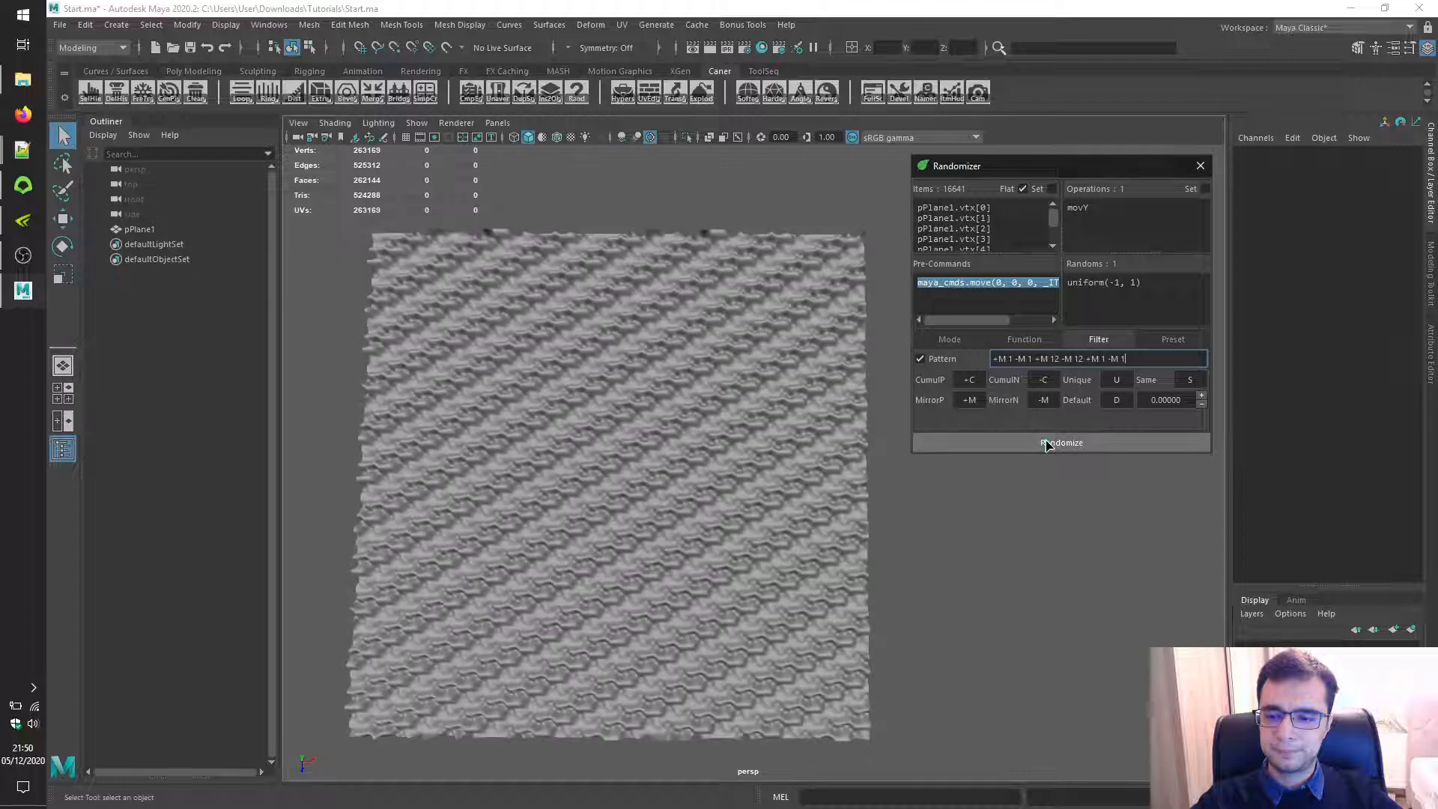
pyautogui.click(1048, 443)
pyautogui.click(1048, 444)
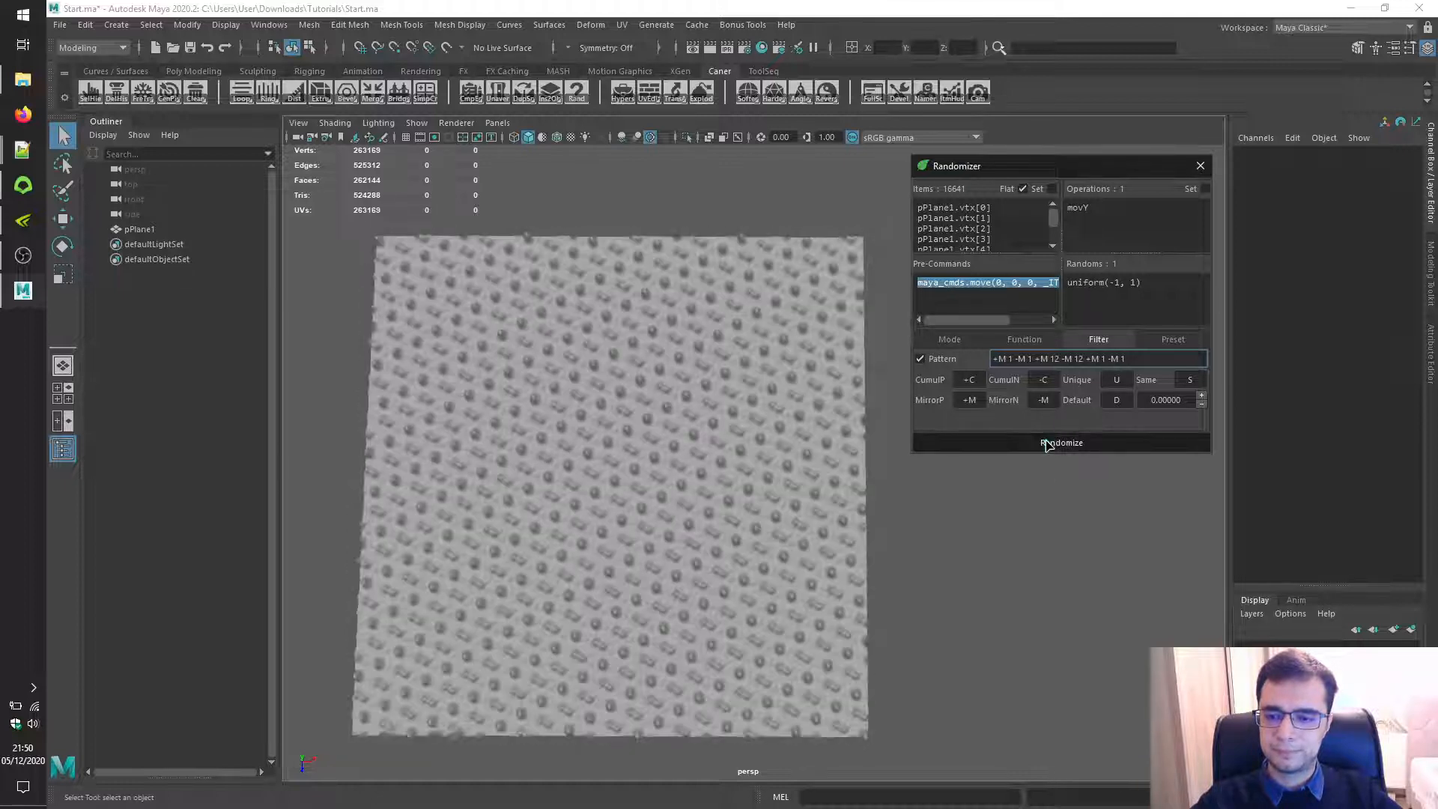
pyautogui.click(1073, 446)
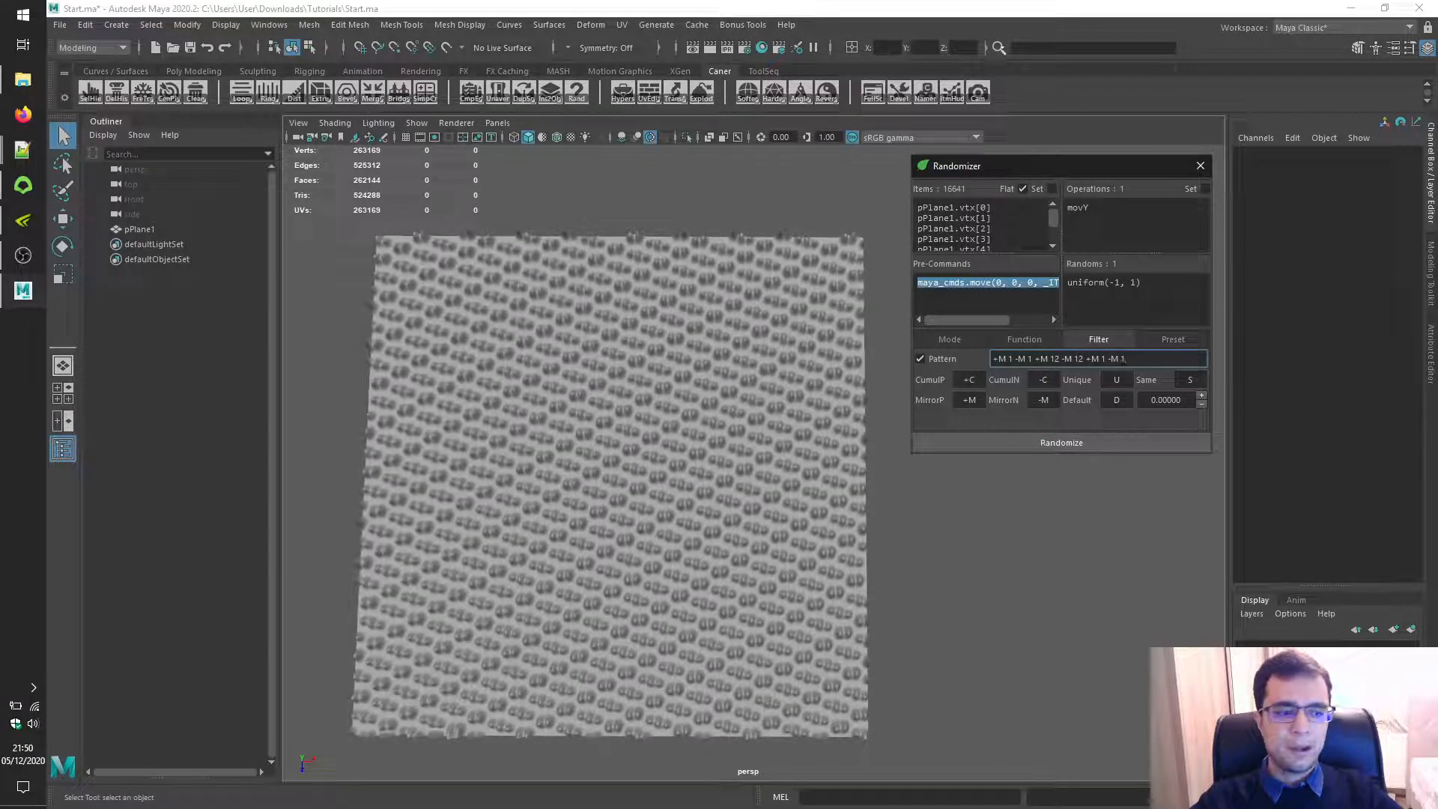